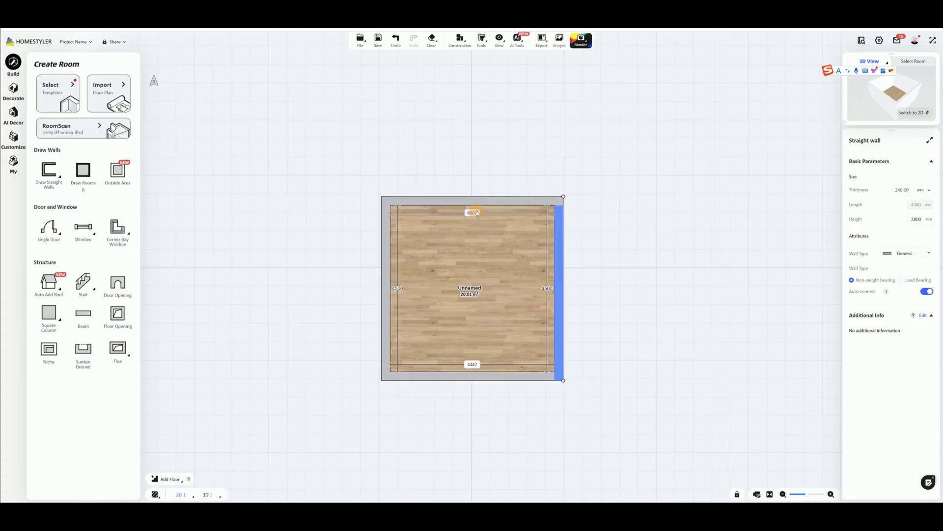
- Set the wall height of the whole room to 3600 mm
click(598, 285)
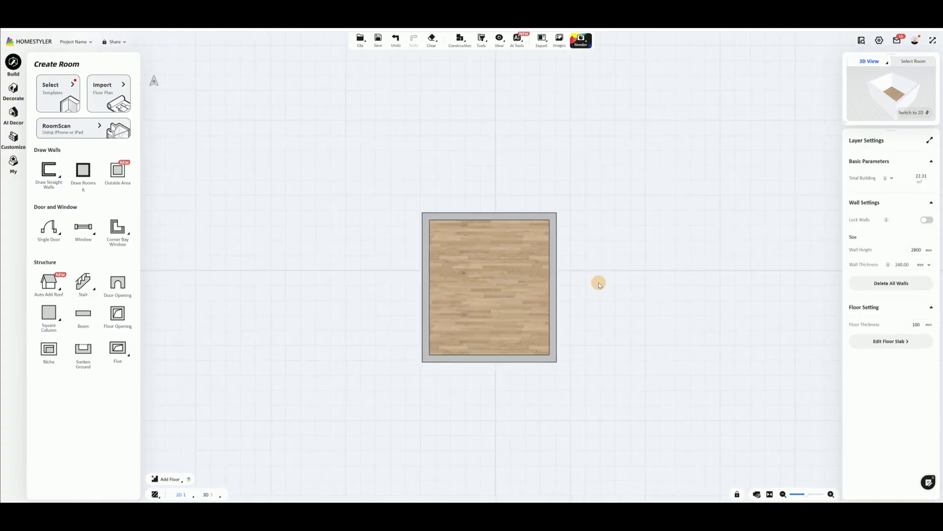
key(3)
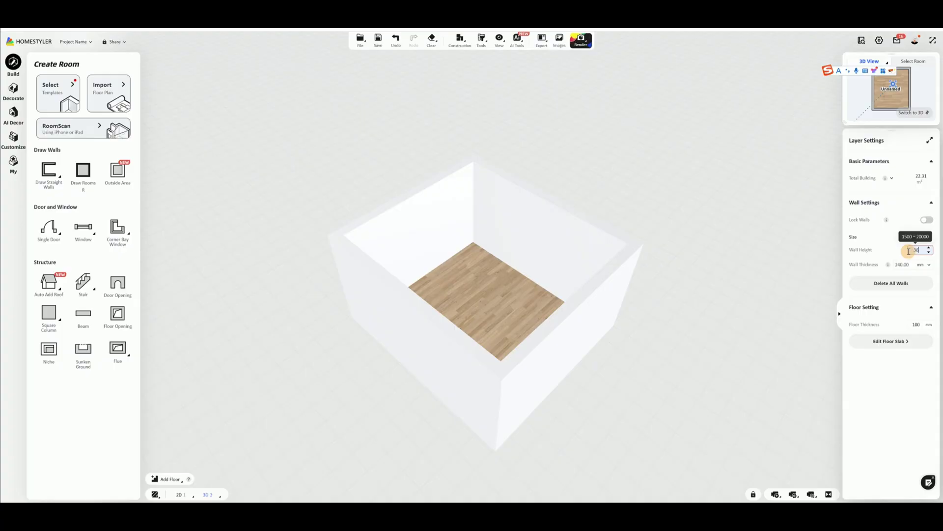
key(Return)
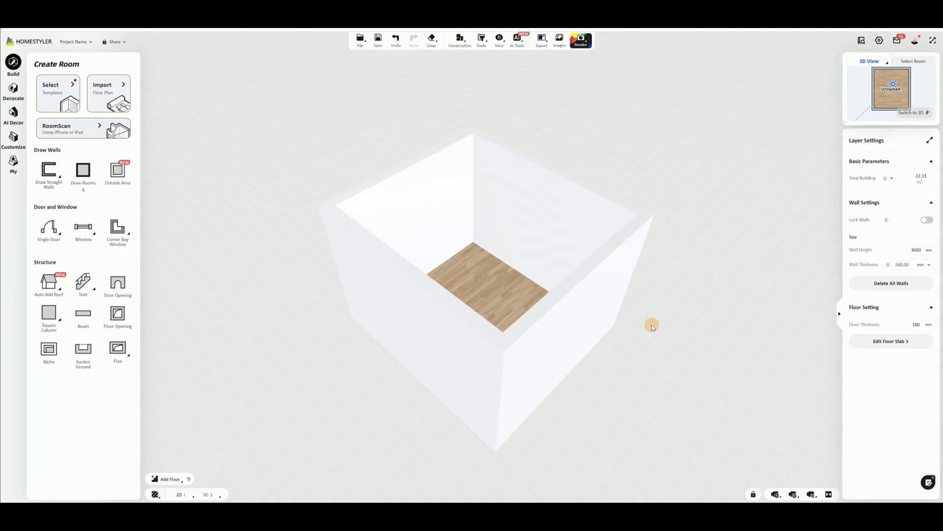
drag(681, 317, 639, 328)
- Lower the height of the room's right-hand 4500 mm wall in the 2D plan, well below the overall wall height
key(1)
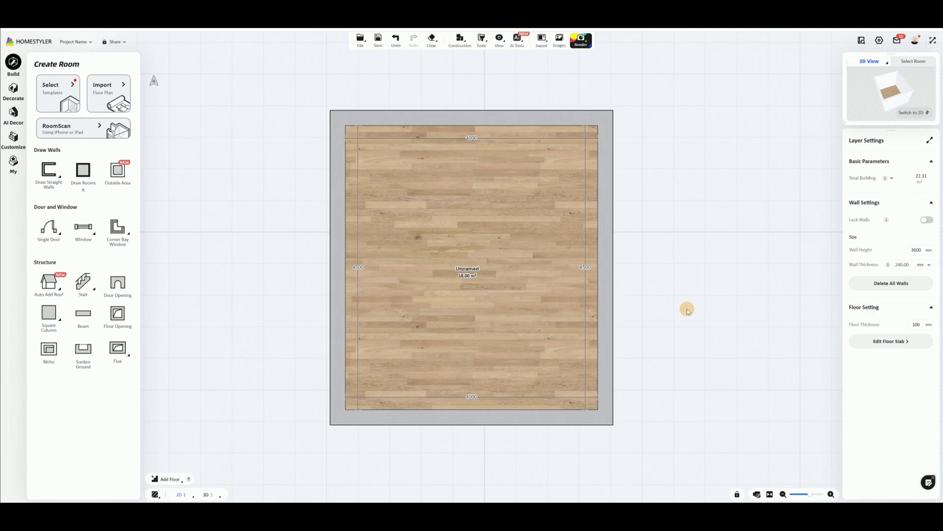
click(603, 238)
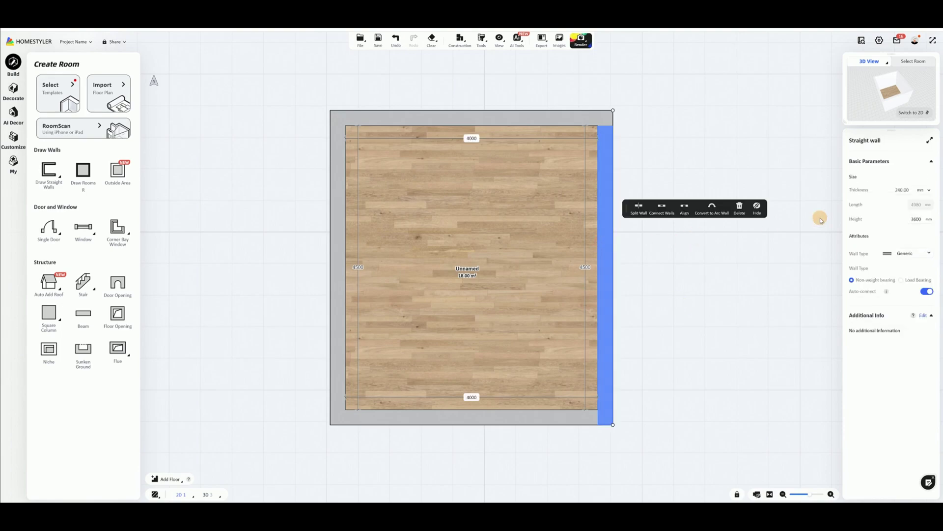
click(917, 219)
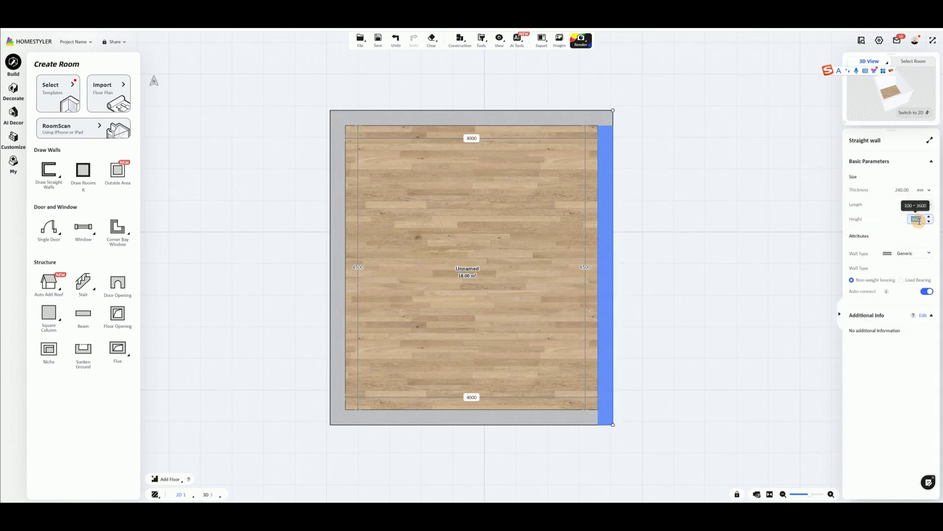
key(Return)
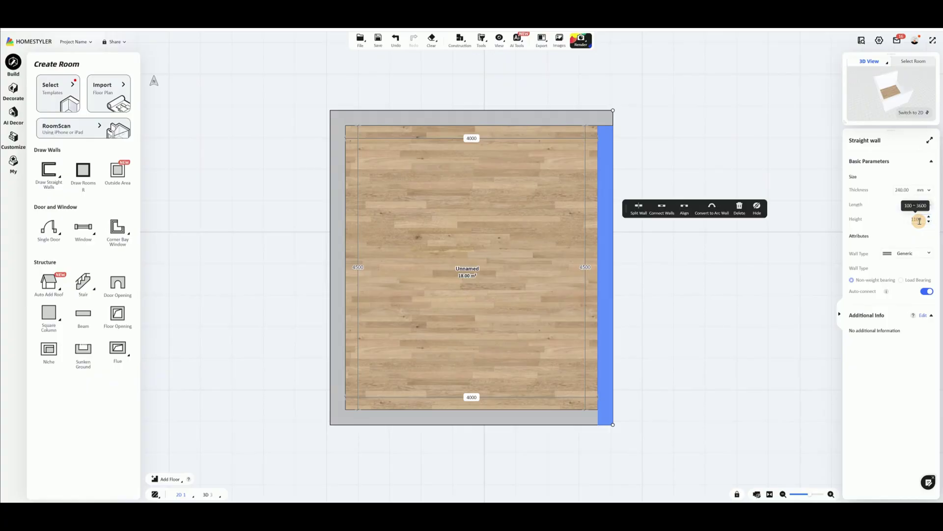
- Lower the opposite left-hand wall to match the right one, and check both walls in the 3D view
click(339, 208)
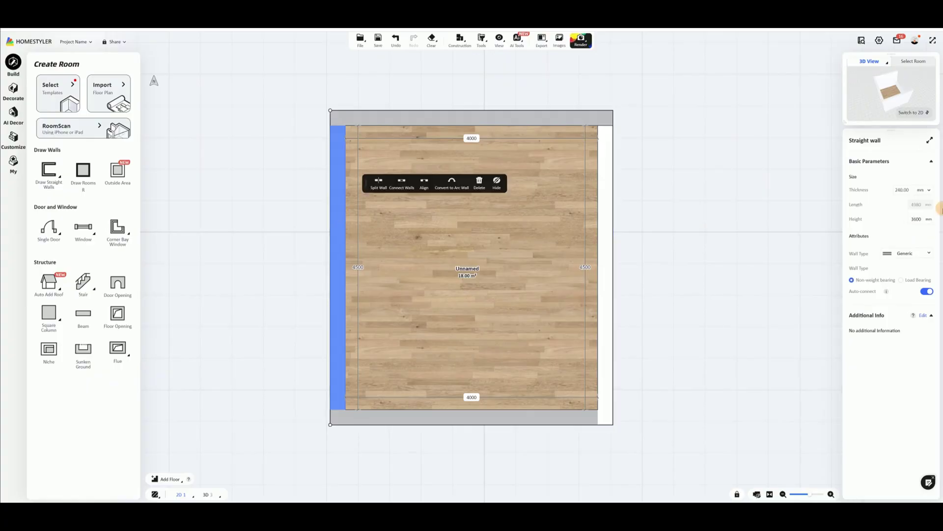
click(917, 219)
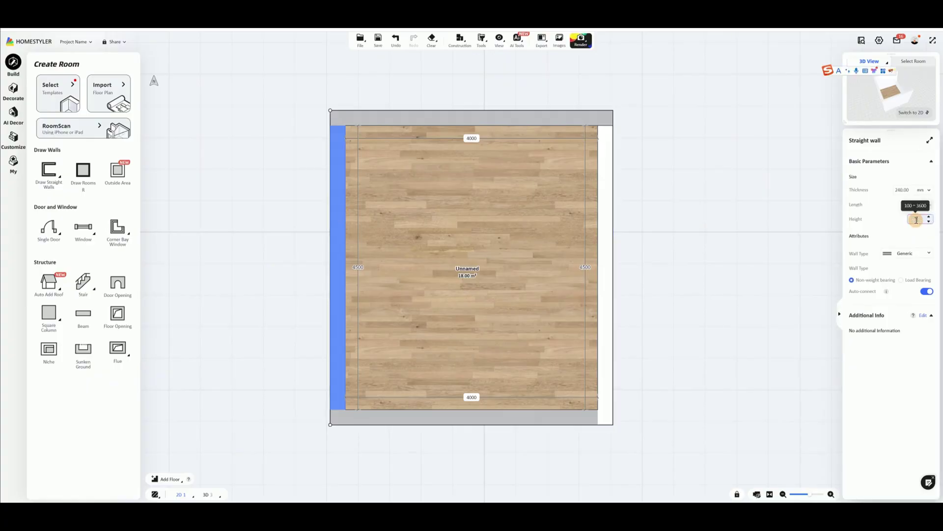
key(Return)
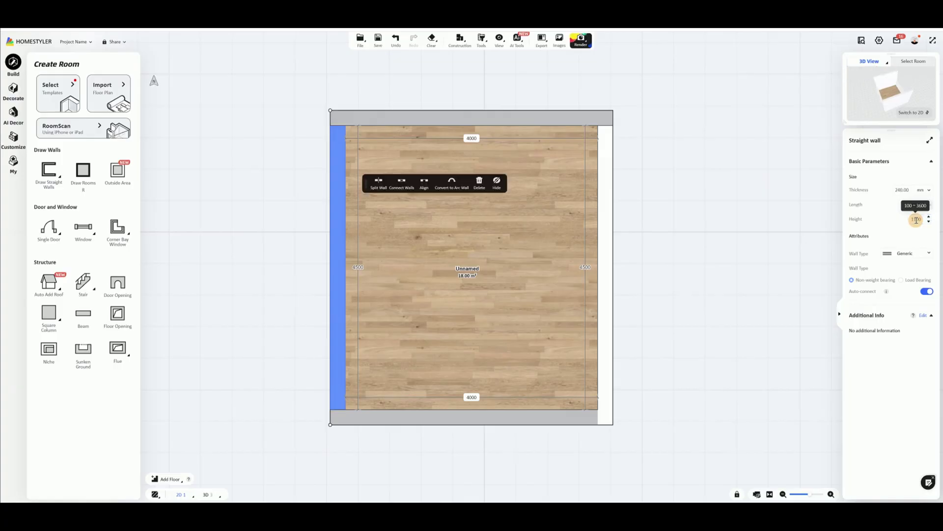
click(752, 261)
scroll(752, 262, down, 2)
key(3)
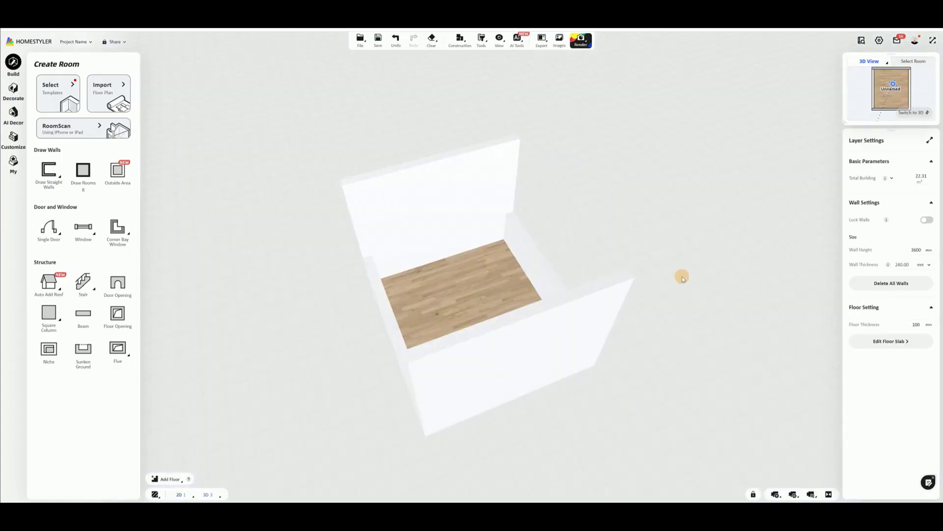
drag(682, 273, 461, 313)
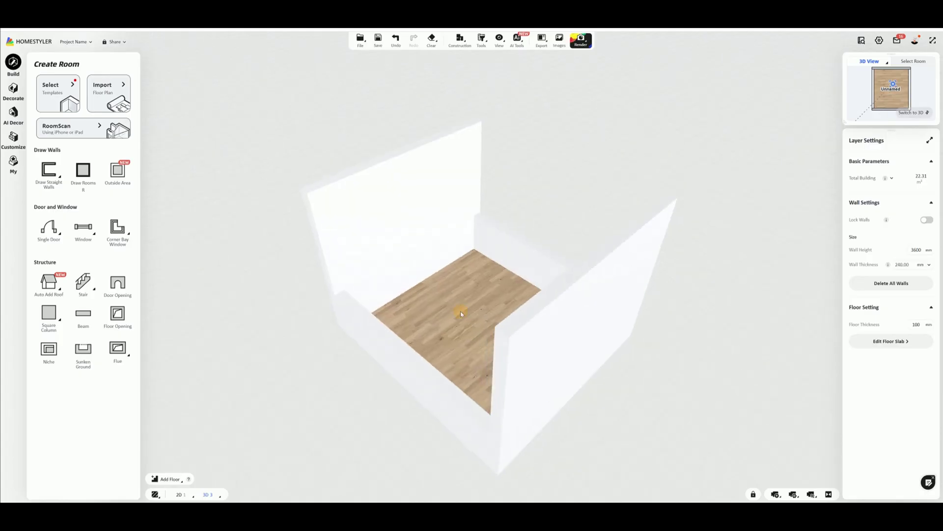
- Open the Interior Modeling environment for the room and dismiss the loading notice
click(15, 136)
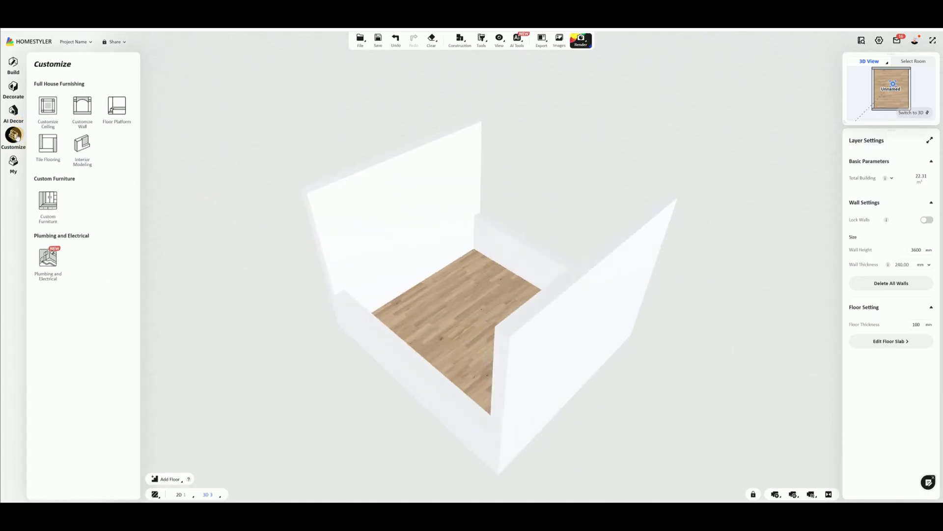
click(82, 147)
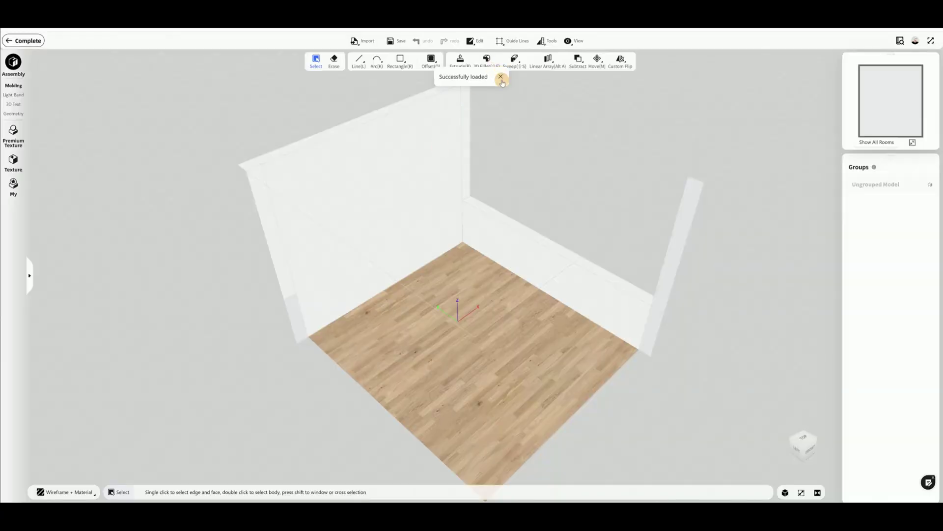
click(501, 77)
- Place a horizontal guide line on the back wall, 100 mm below its top edge
drag(499, 84, 435, 161)
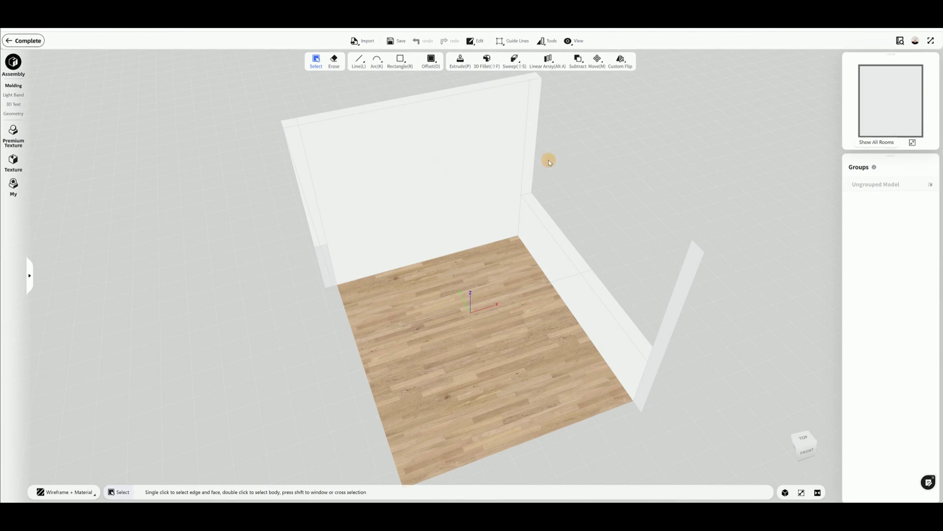
drag(550, 162, 485, 166)
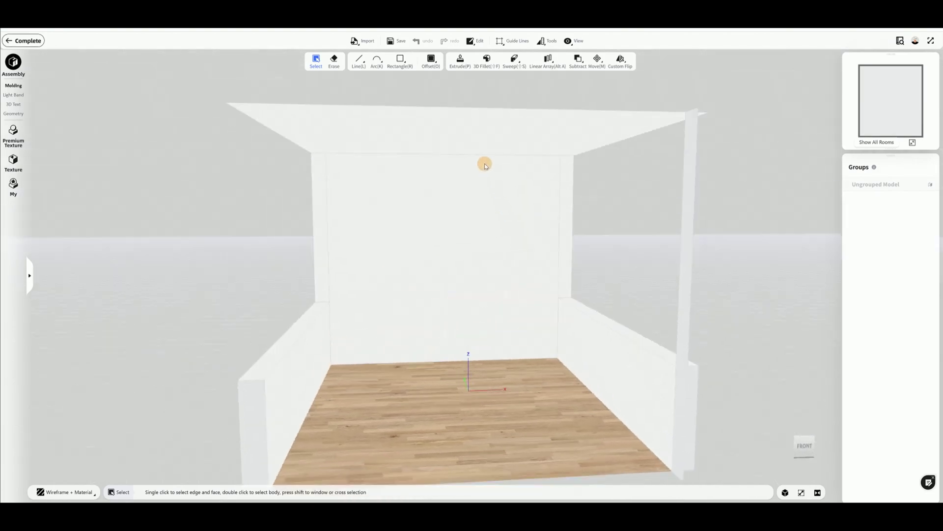
scroll(489, 167, up, 3)
click(500, 42)
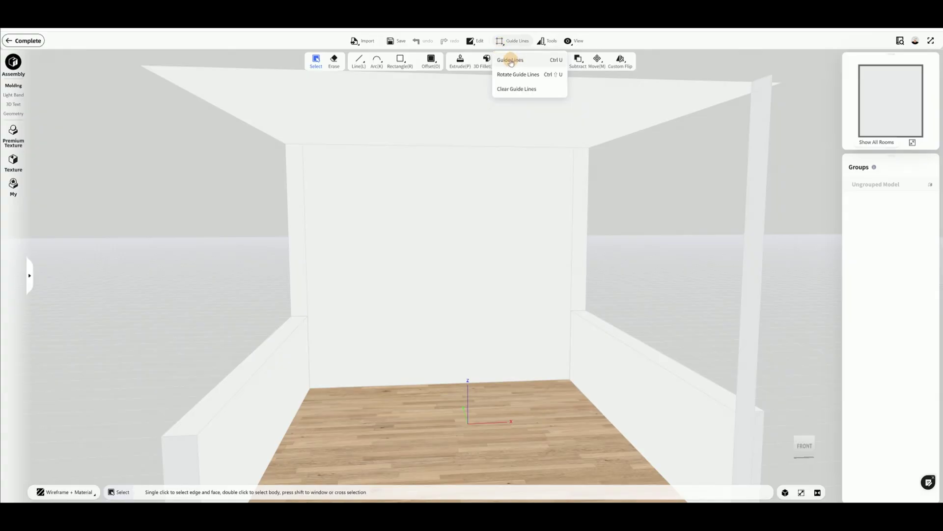
click(510, 61)
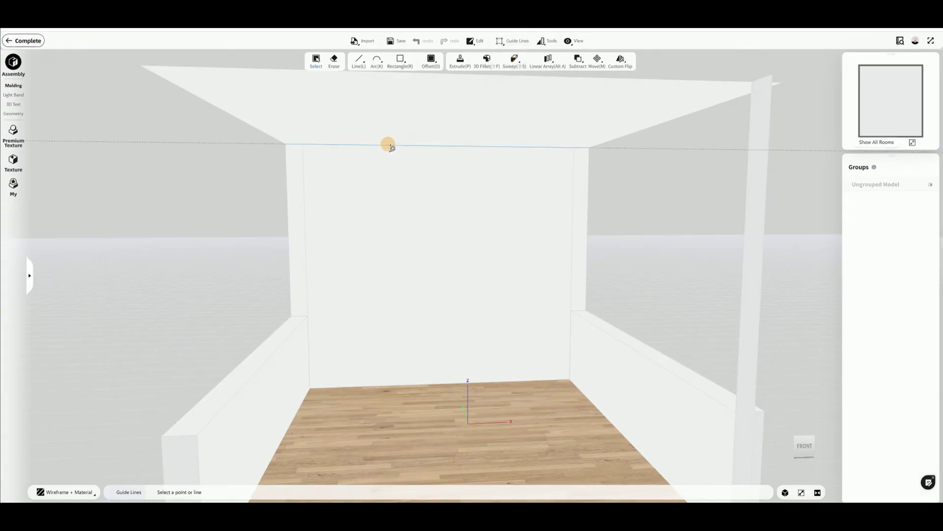
click(390, 146)
scroll(388, 157, up, 3)
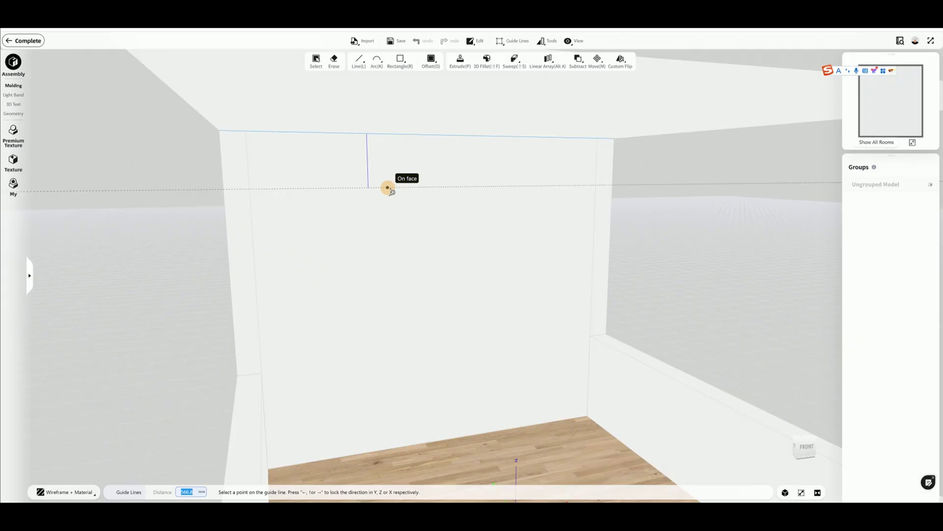
text(100)
key(Return)
- Place a vertical guide line at the middle of the back wall, 2000 mm from its left edge
middle_drag(395, 294, 363, 290)
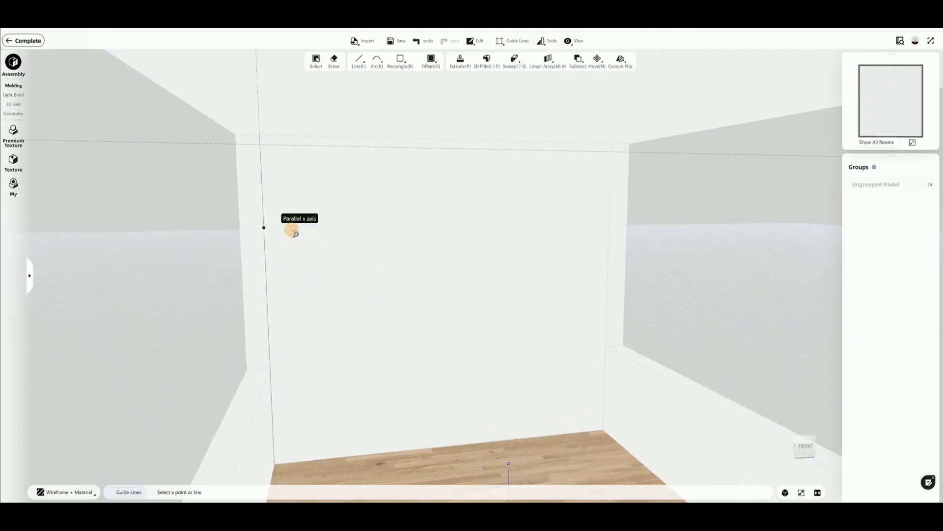
click(265, 227)
click(458, 142)
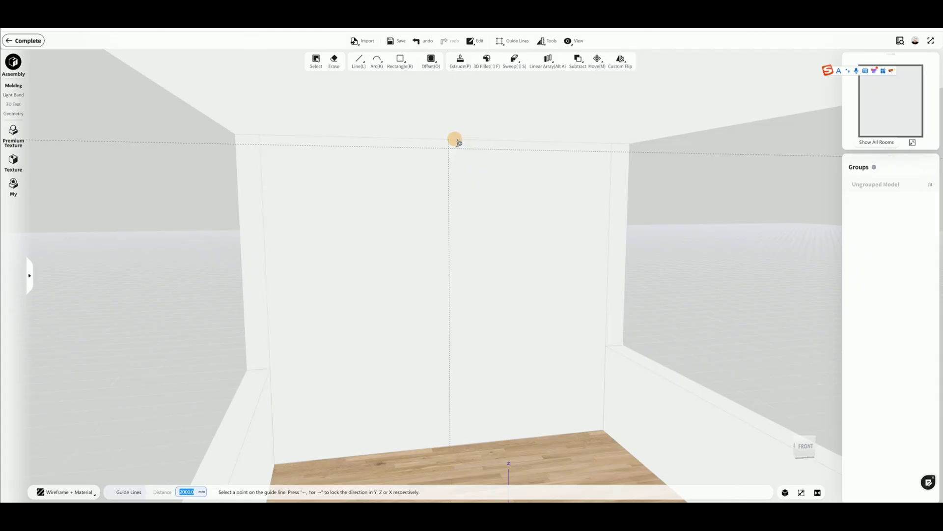
- Add a diagonal guide line from the guide intersection to the left low wall's inner top corner, plus a parallel one through its outer corner
middle_drag(516, 284, 481, 287)
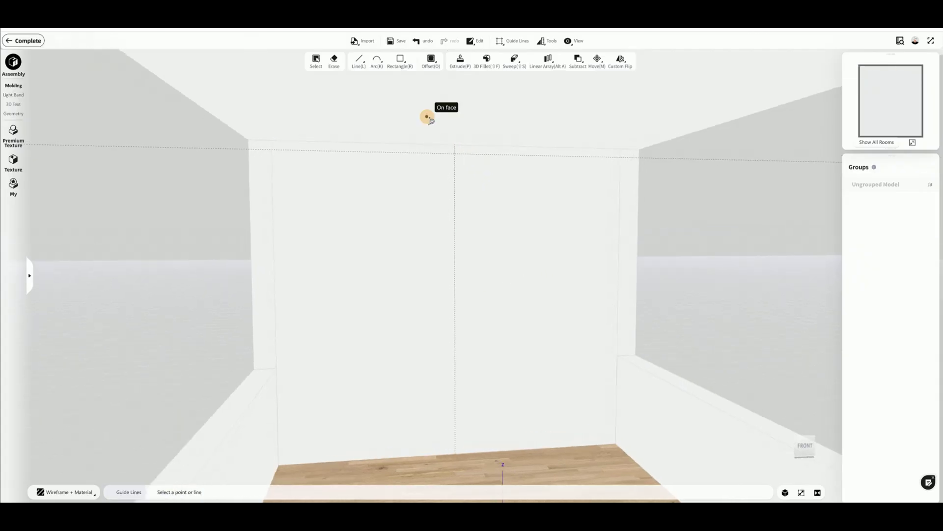
click(277, 369)
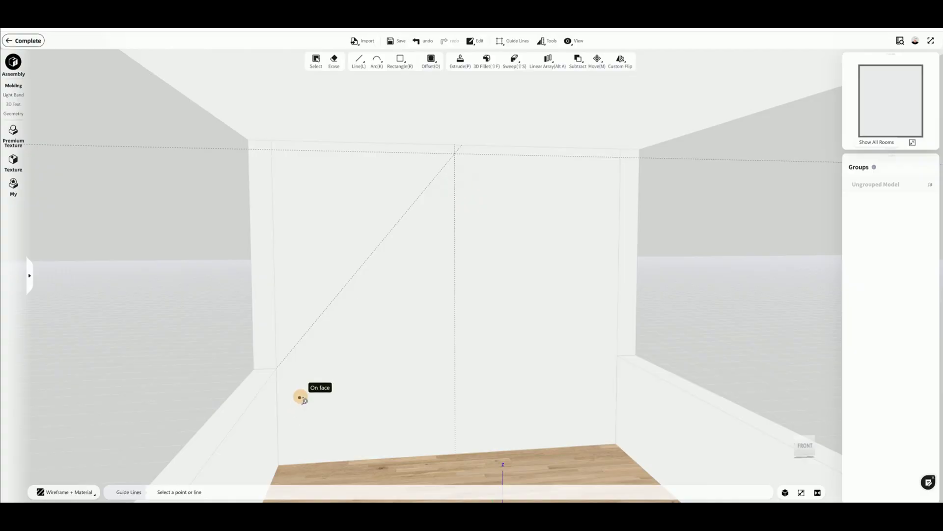
click(319, 321)
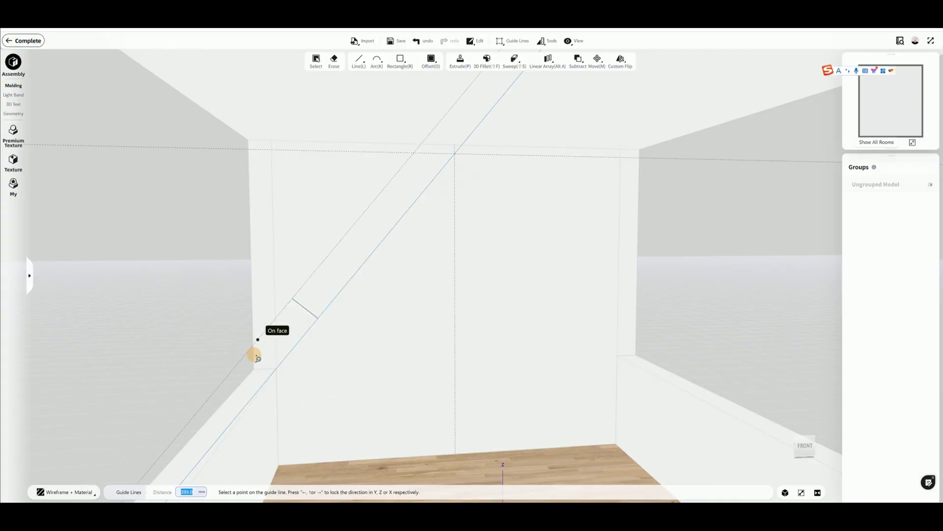
click(254, 371)
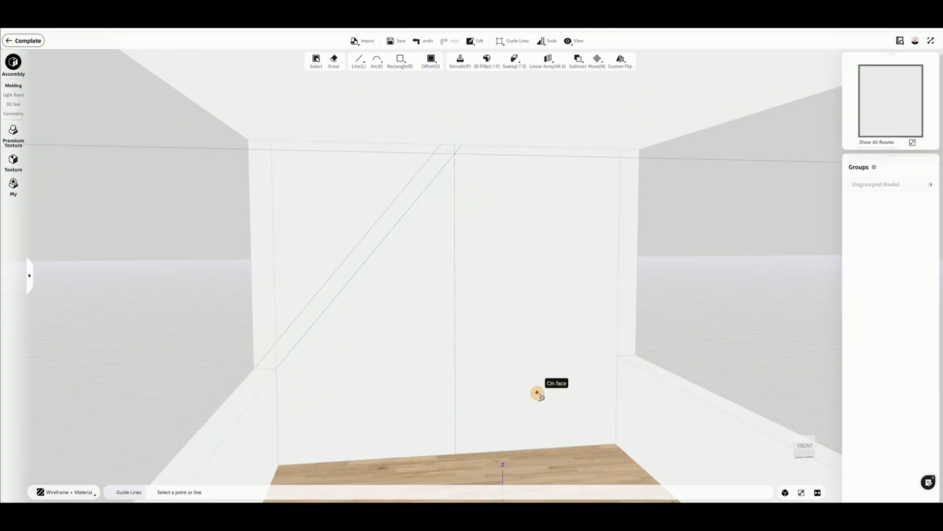
- Add a diagonal guide line from the guide intersection to the right low wall's inner top corner, plus a parallel one through its outer corner
click(455, 154)
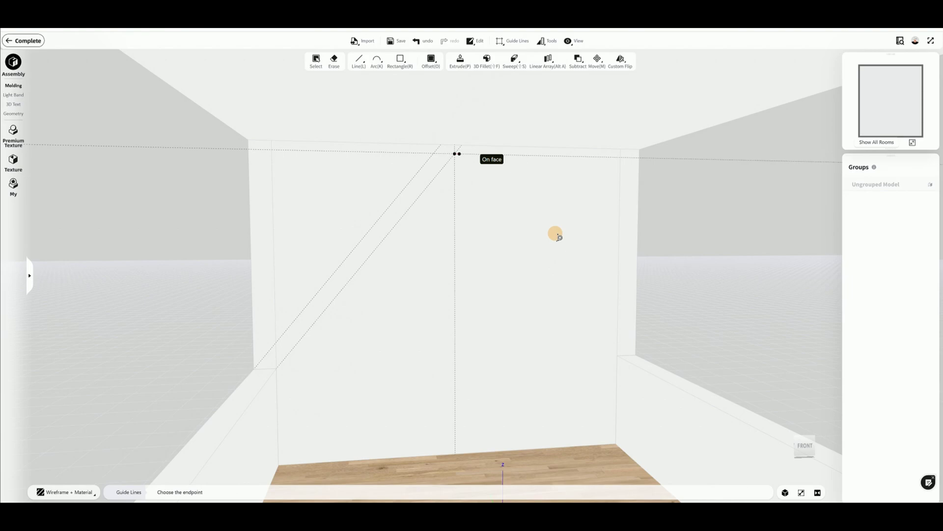
click(621, 356)
click(553, 271)
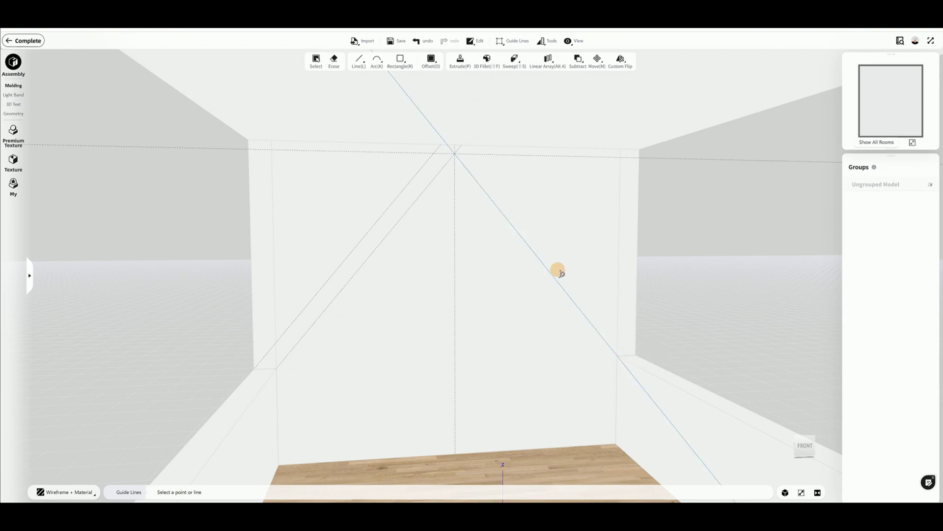
click(638, 352)
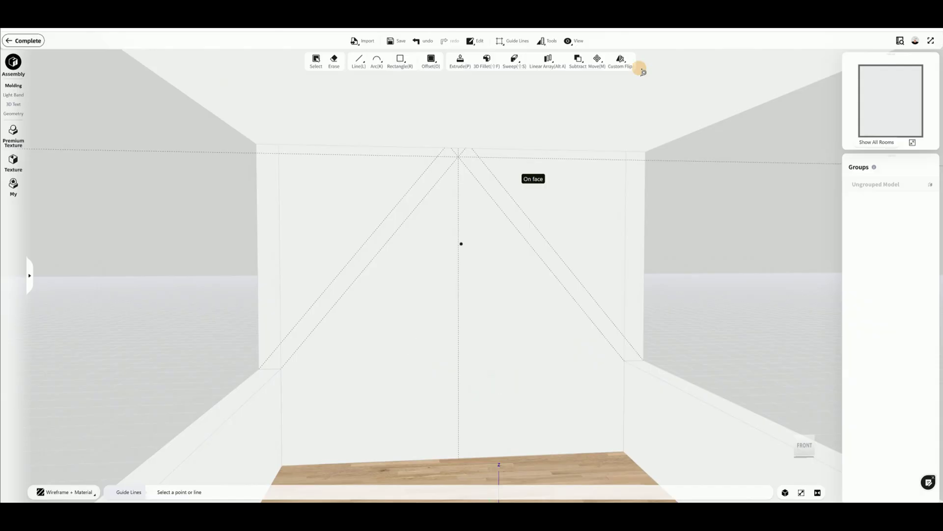
click(357, 64)
click(360, 83)
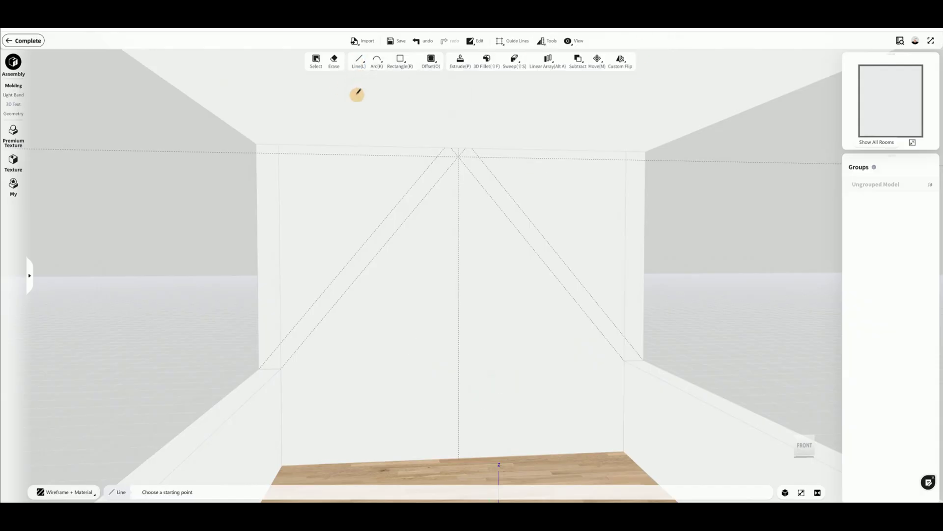
click(282, 368)
key(Escape)
key(Escape)
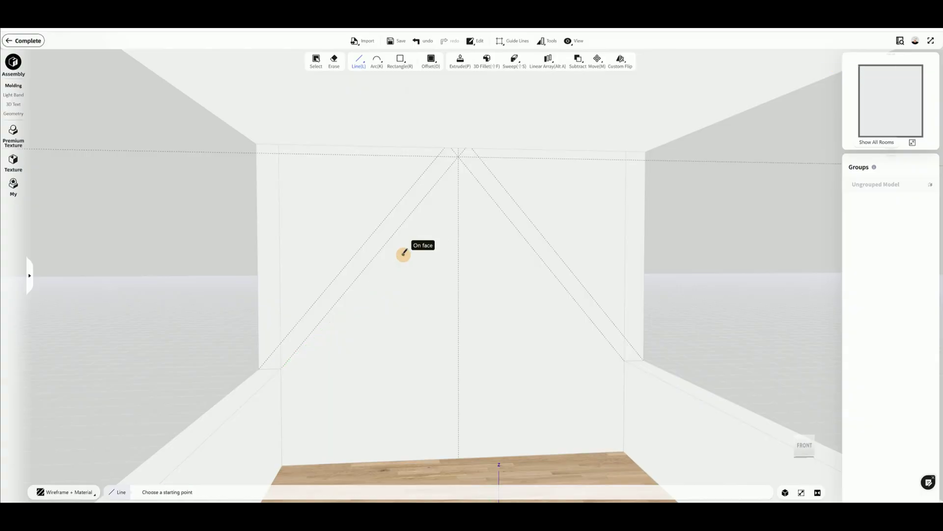
- Trace the closed gable roof profile along the diagonal guides, from the left low wall's top over the ridge to the right wall and back
click(359, 67)
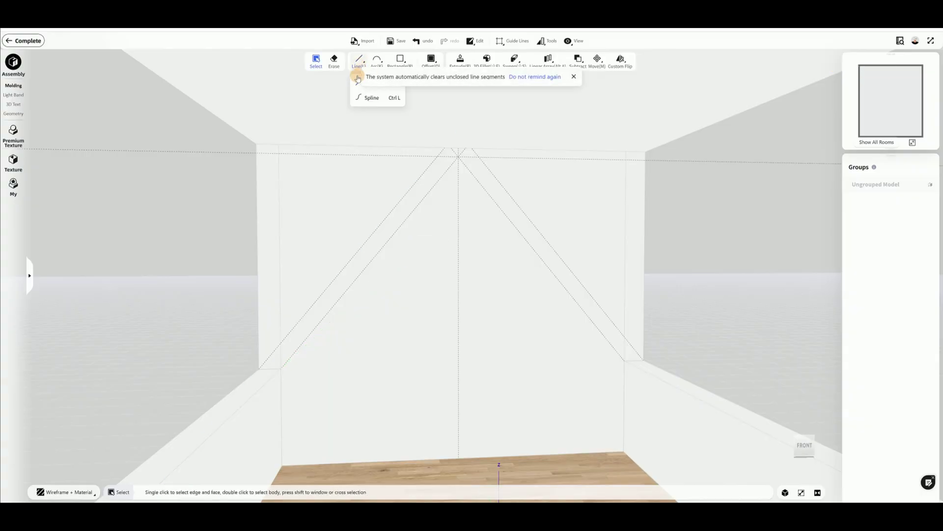
click(574, 76)
click(367, 68)
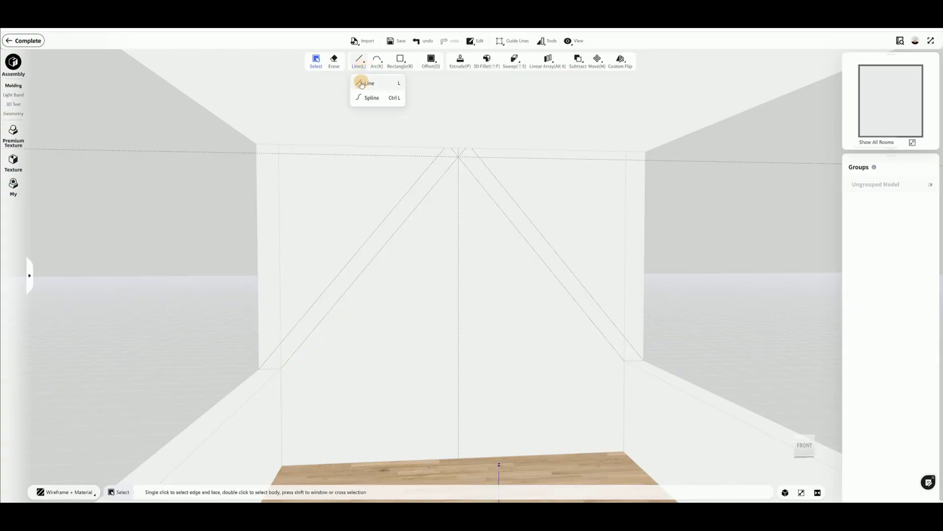
click(364, 84)
click(259, 369)
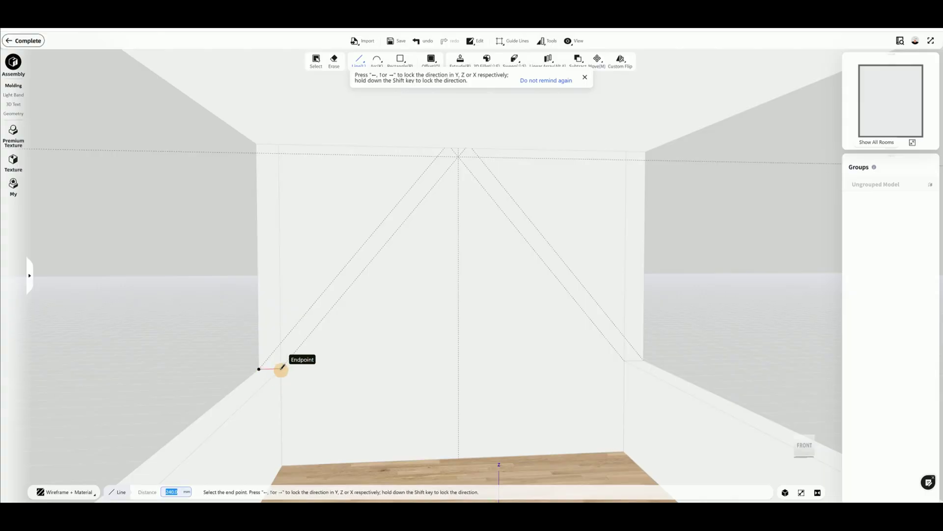
click(281, 368)
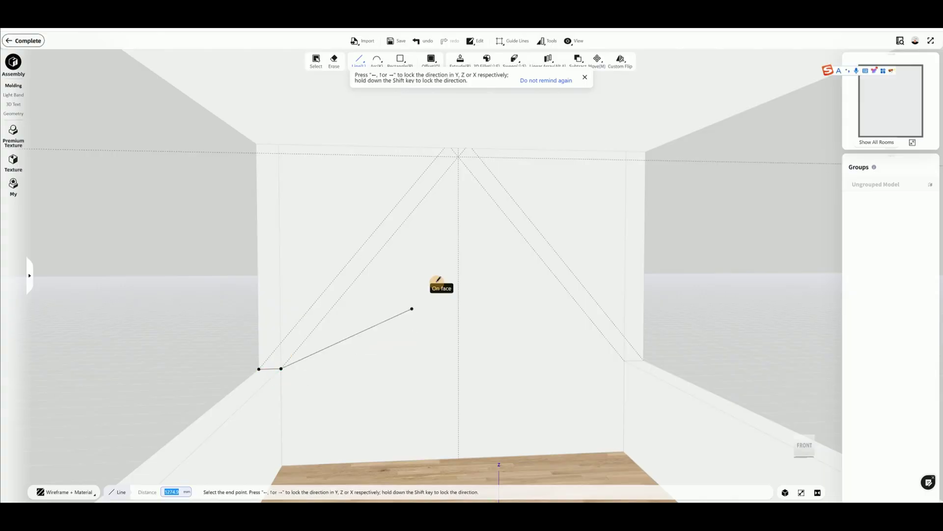
click(458, 157)
click(625, 360)
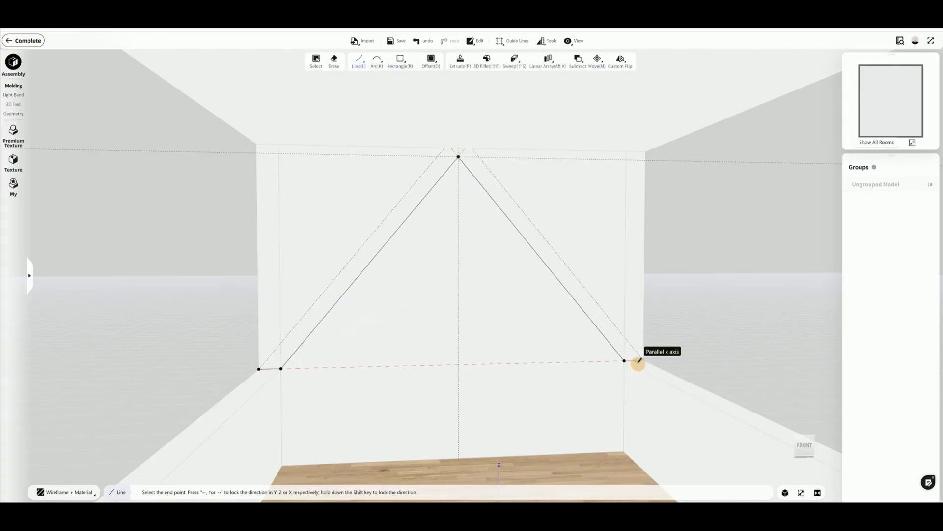
click(644, 360)
click(472, 148)
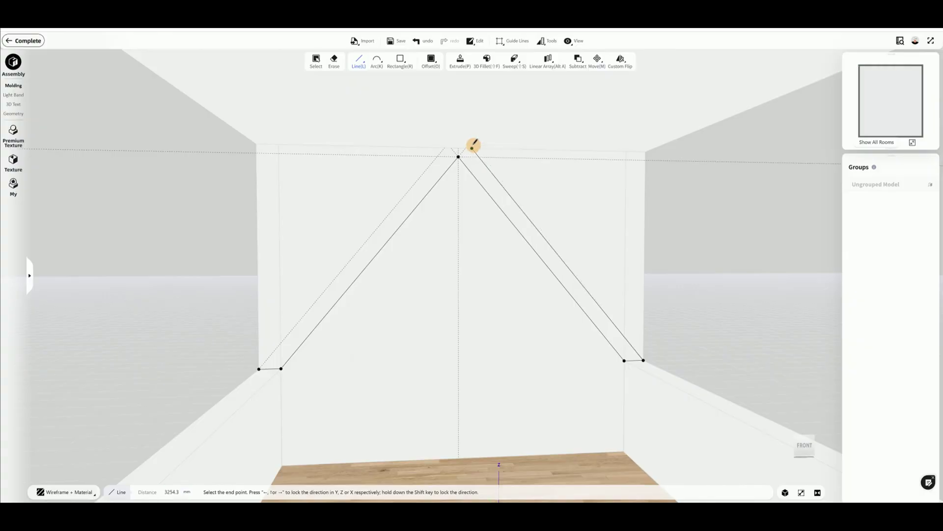
click(445, 147)
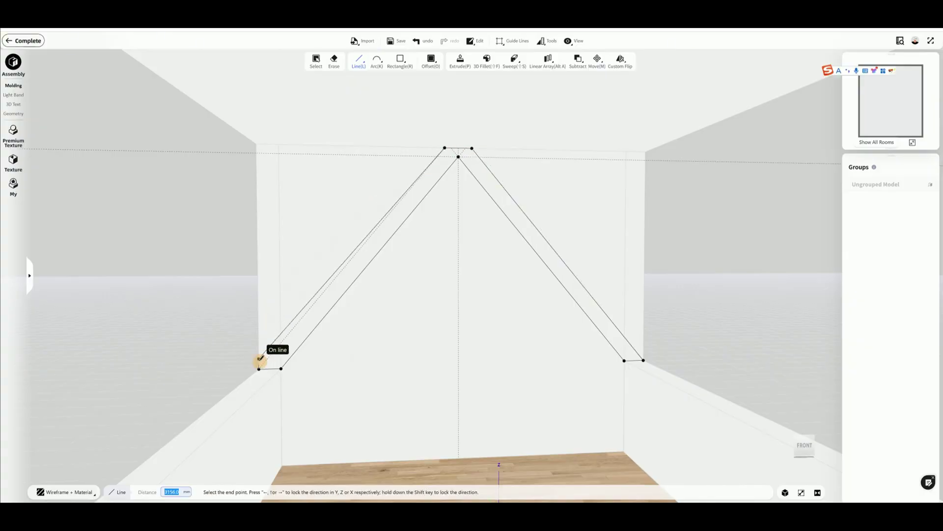
click(260, 367)
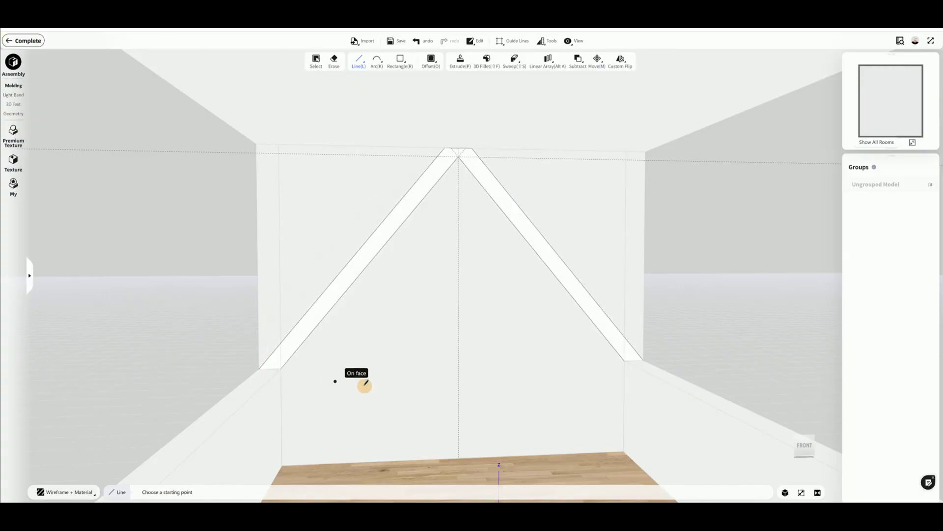
- Extrude the gable roof profile from the back wall across the room to the opposite wall
middle_drag(413, 384, 564, 394)
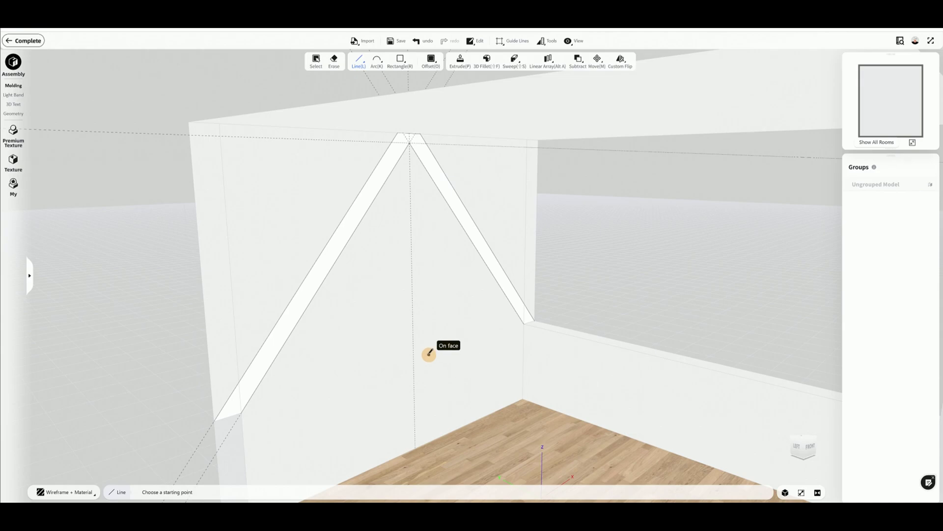
middle_drag(429, 354, 524, 369)
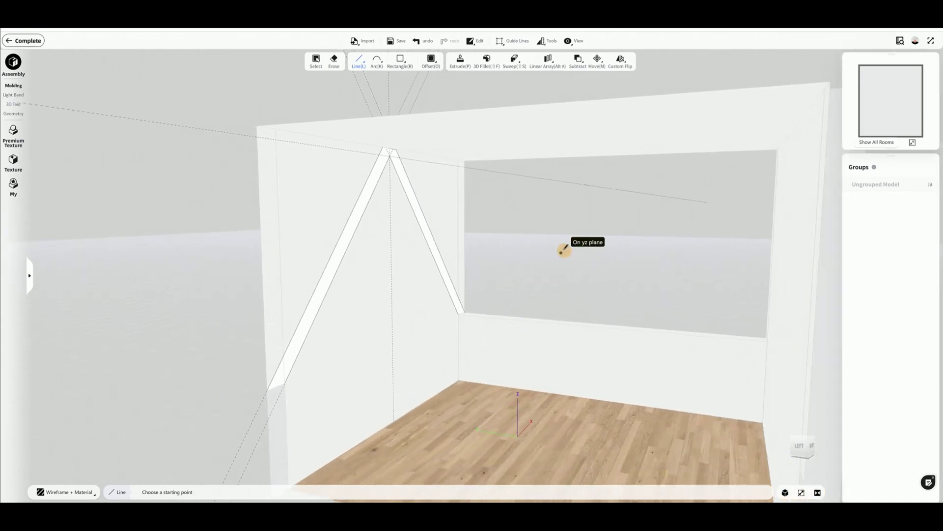
middle_drag(548, 284, 502, 295)
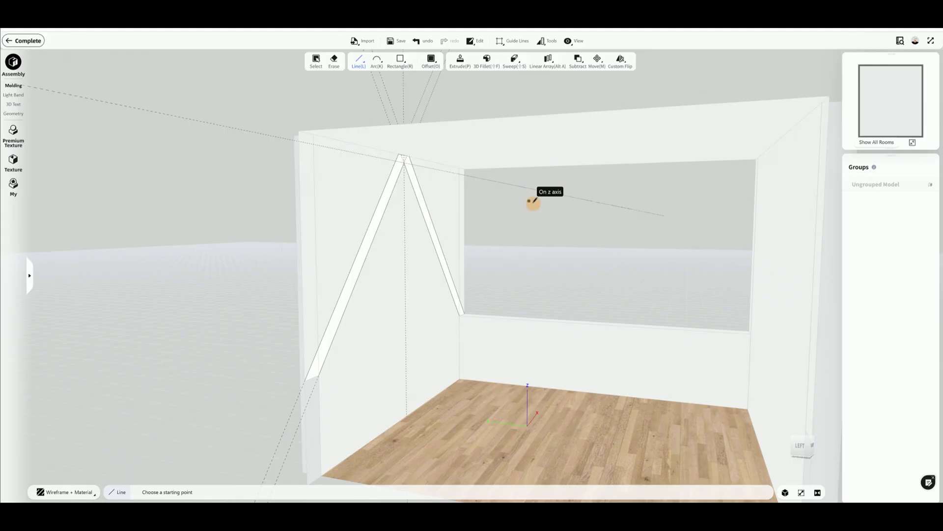
middle_drag(533, 200, 569, 221)
click(461, 61)
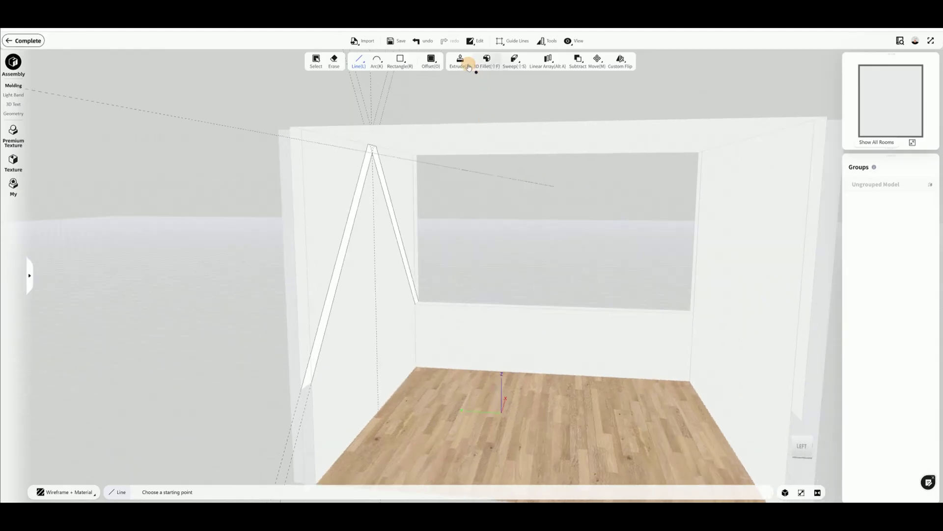
click(359, 191)
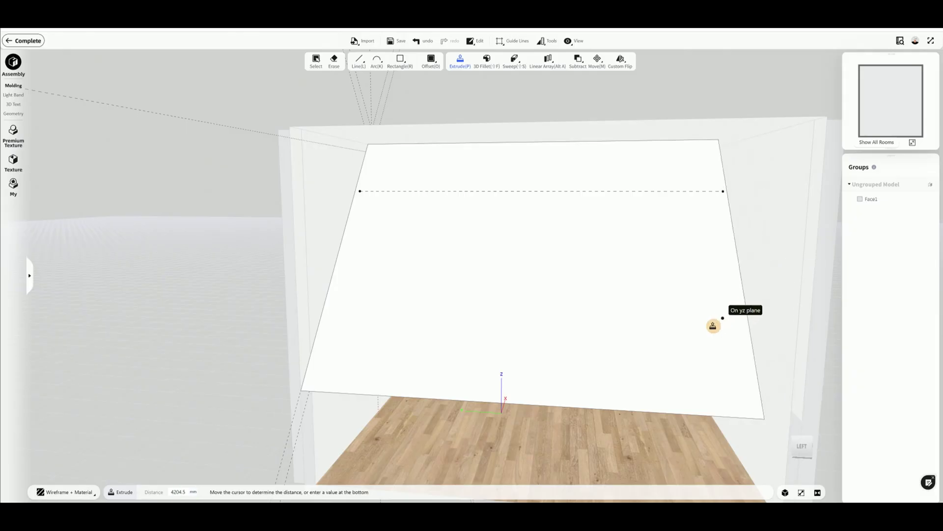
middle_drag(715, 326, 687, 345)
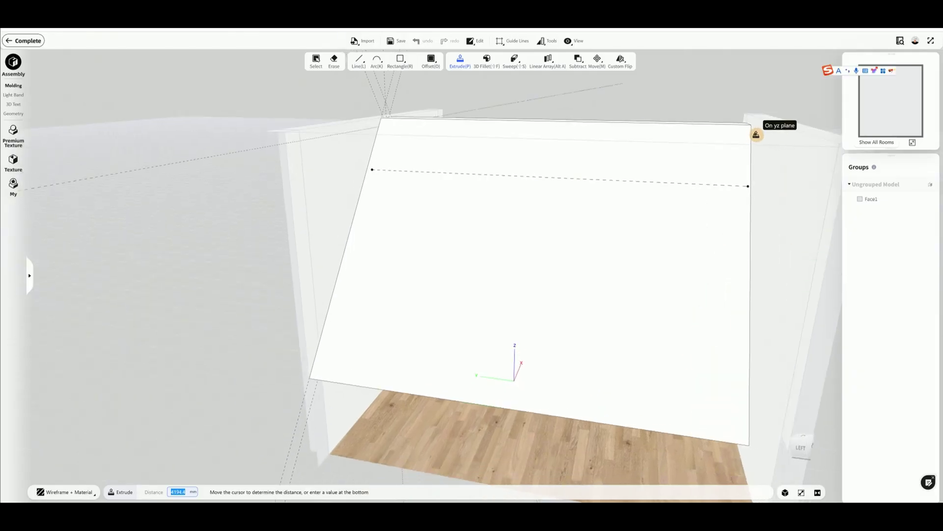
middle_drag(789, 133, 762, 170)
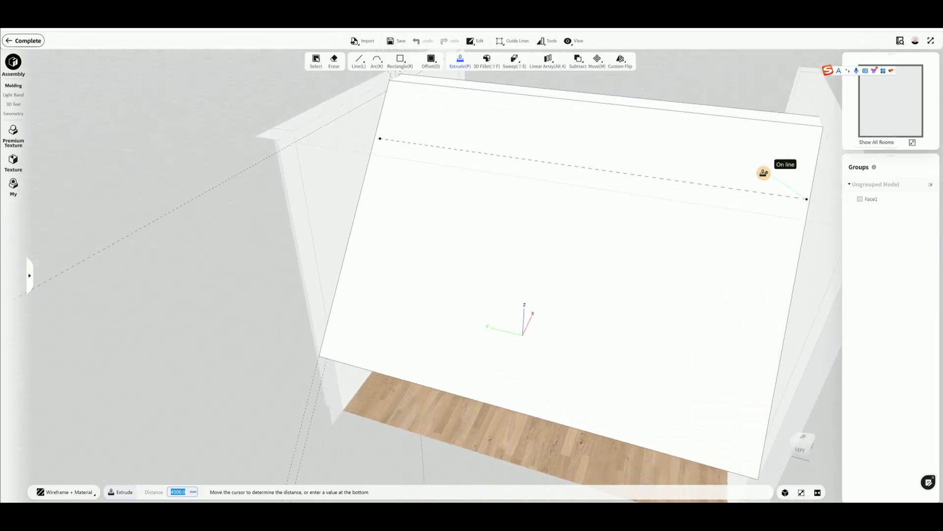
click(816, 112)
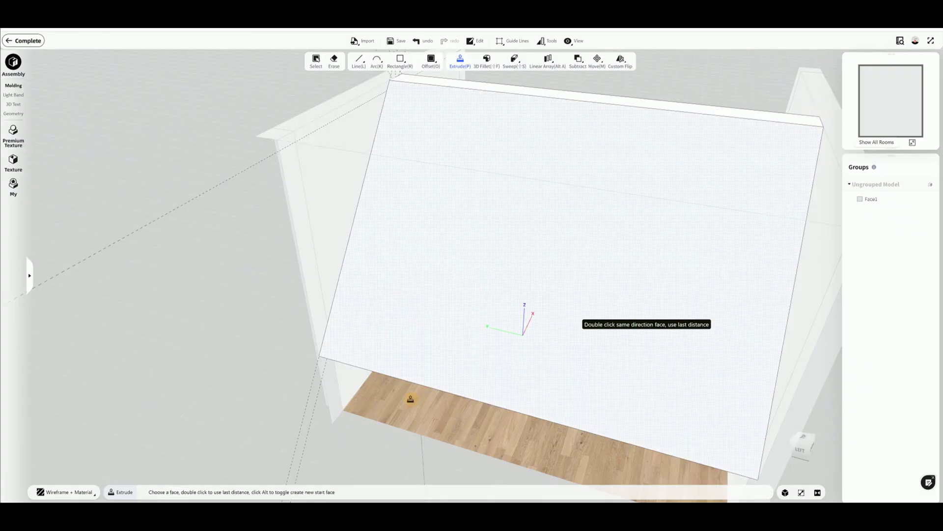
middle_drag(575, 326, 734, 434)
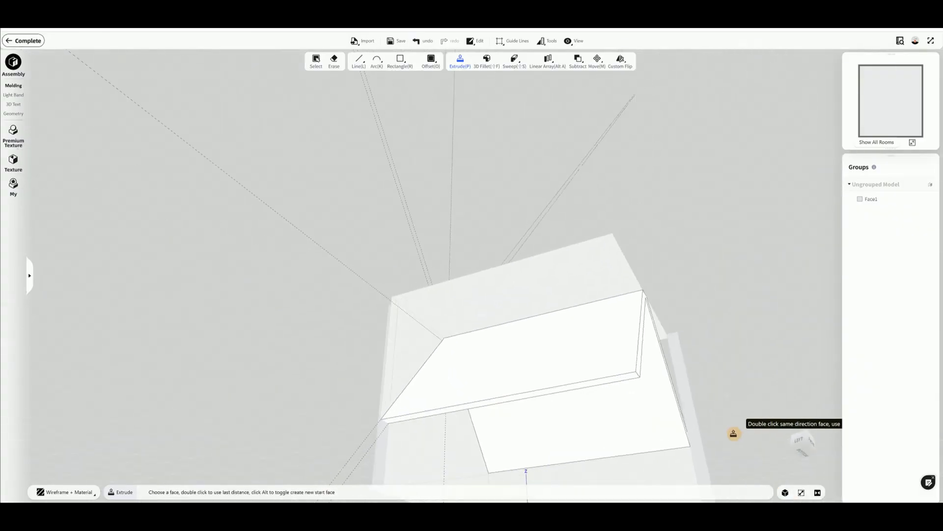
key(Escape)
- Place a guide line on the right roof slope's inner face, 100 mm up from its lower edge
scroll(544, 442, down, 2)
middle_drag(579, 471, 665, 495)
middle_drag(628, 416, 471, 417)
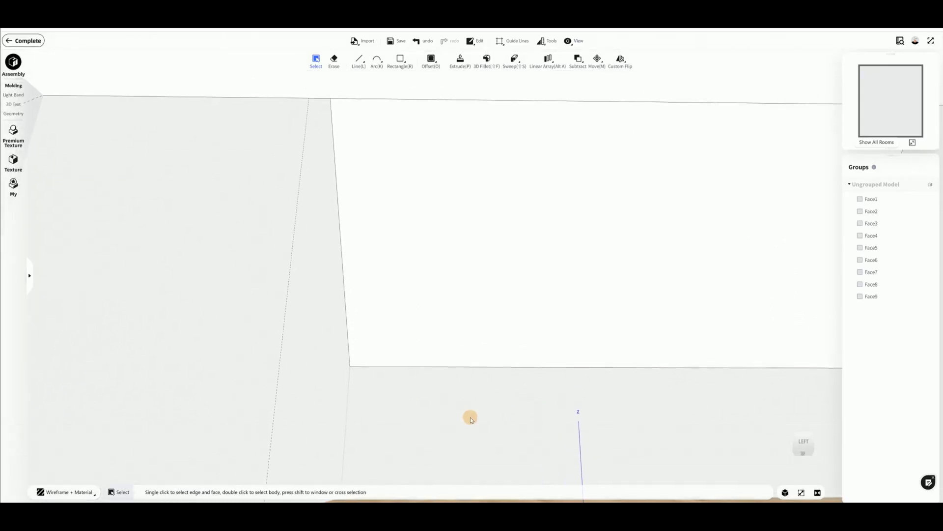
scroll(473, 413, up, 2)
click(501, 42)
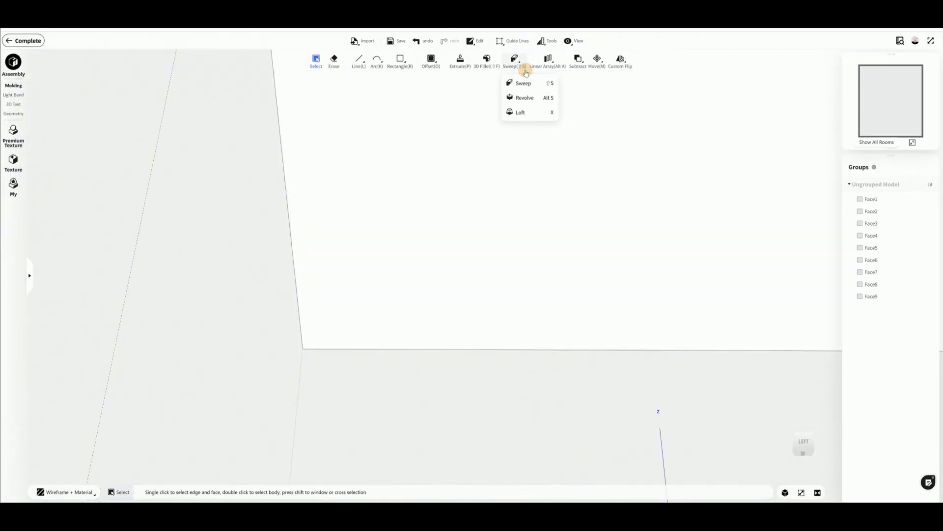
click(511, 60)
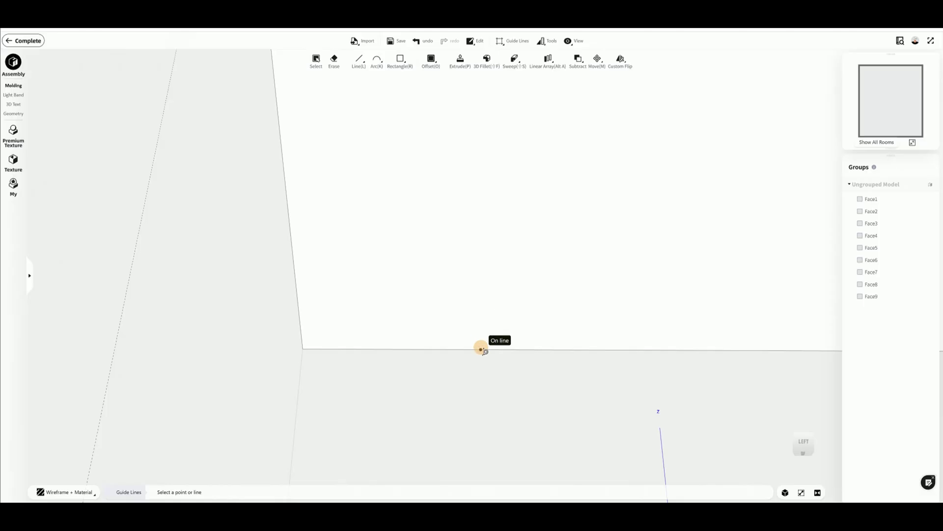
click(482, 349)
middle_drag(487, 316, 509, 313)
text(100)
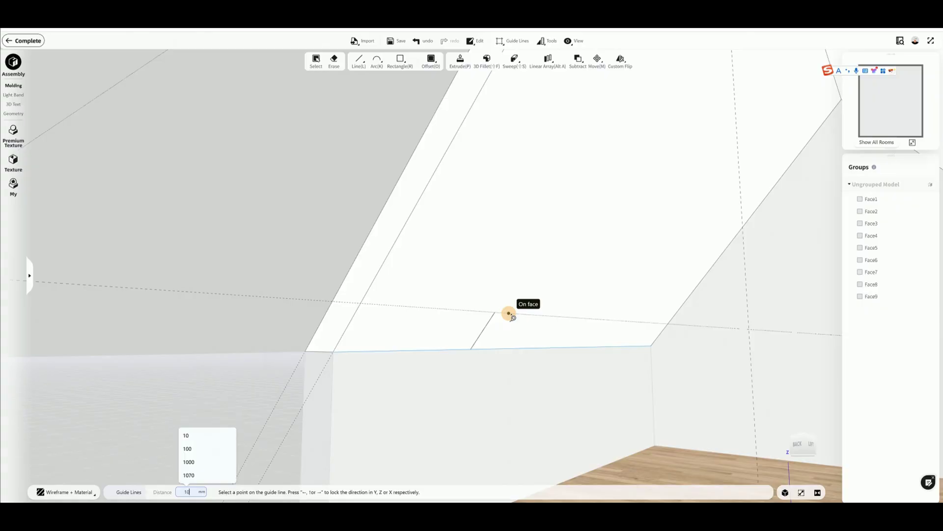
key(Return)
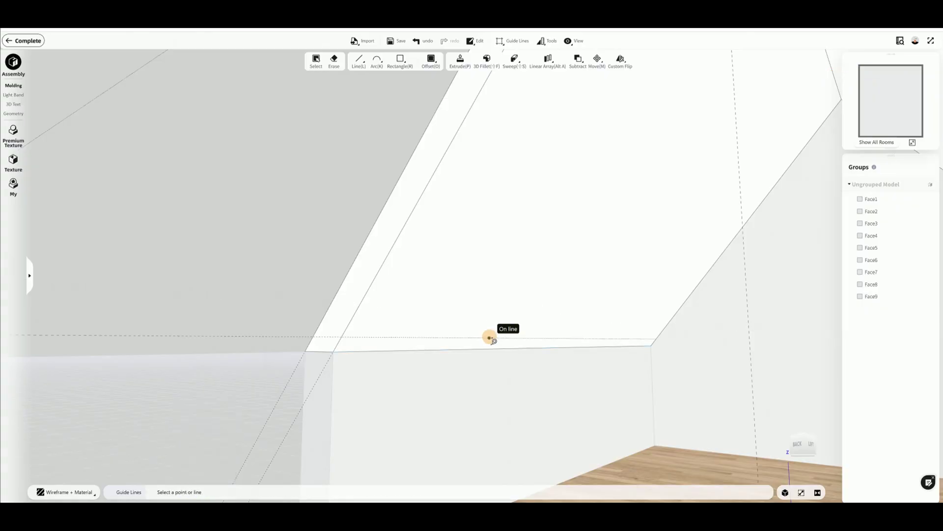
- Add a second guide line on the slope, 1200 mm above the one near the lower edge
click(490, 338)
text(1200)
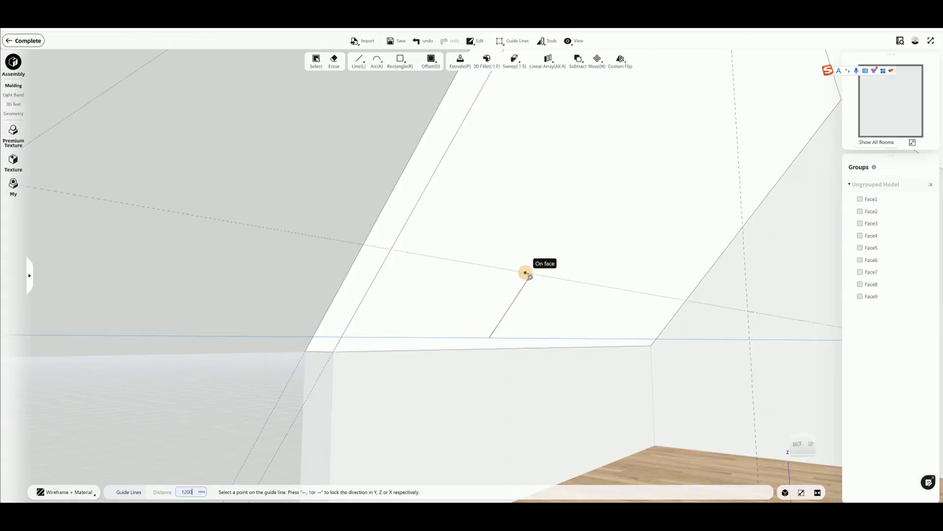
key(Return)
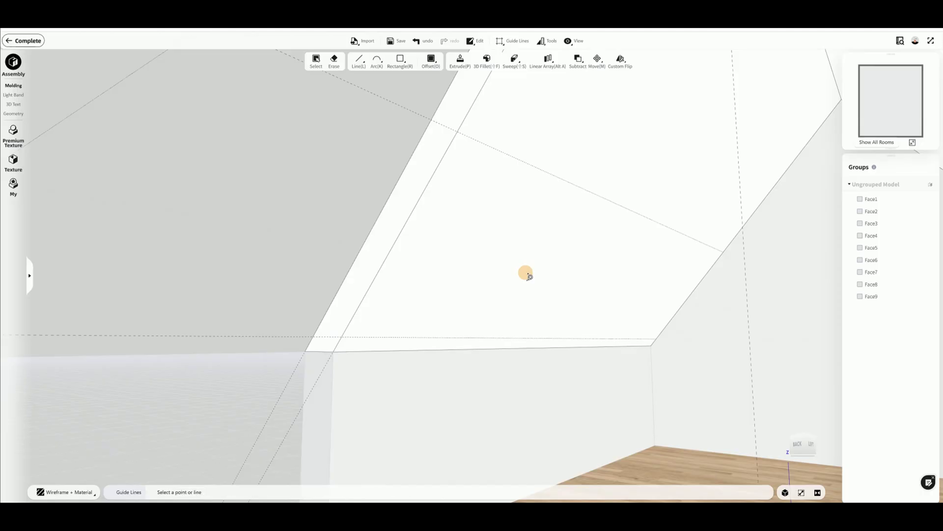
- Place a guide line running up the slope, 450 mm from the slope's edge at the back wall
middle_drag(523, 401, 320, 370)
scroll(315, 397, up, 2)
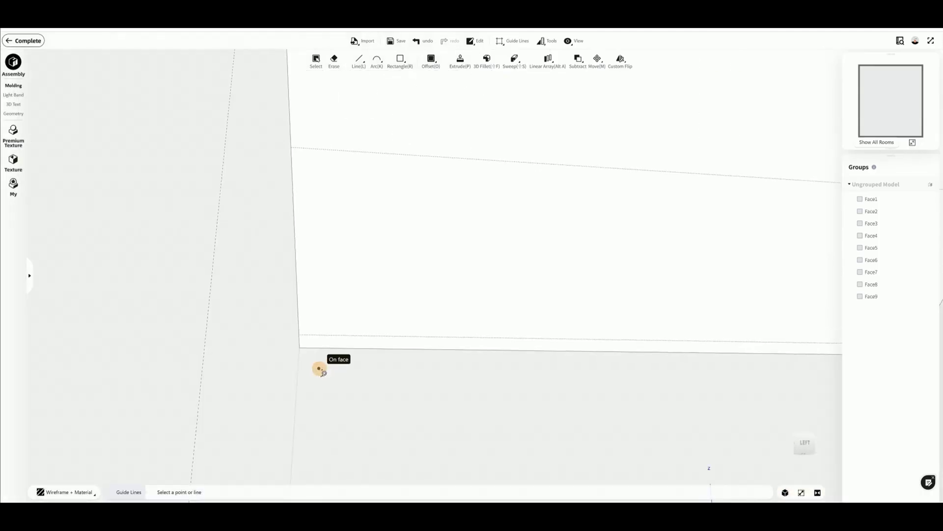
click(297, 274)
text(450)
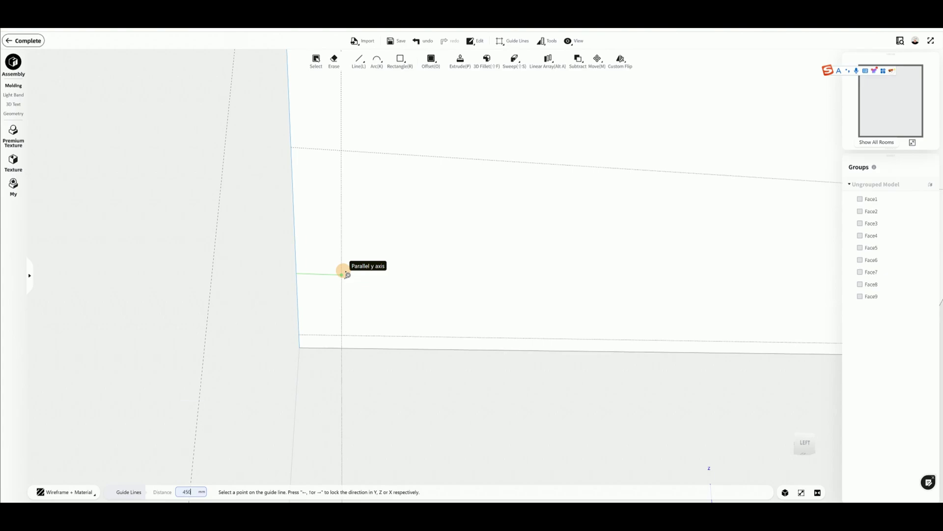
key(Return)
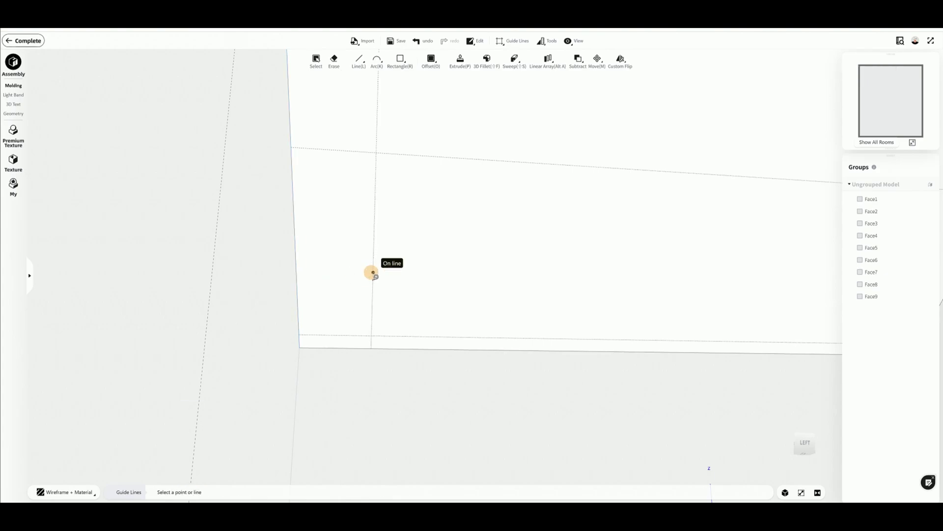
- Add two more guide lines running up the slope, 750 mm past the first one and 300 mm beyond that
click(373, 273)
text(750)
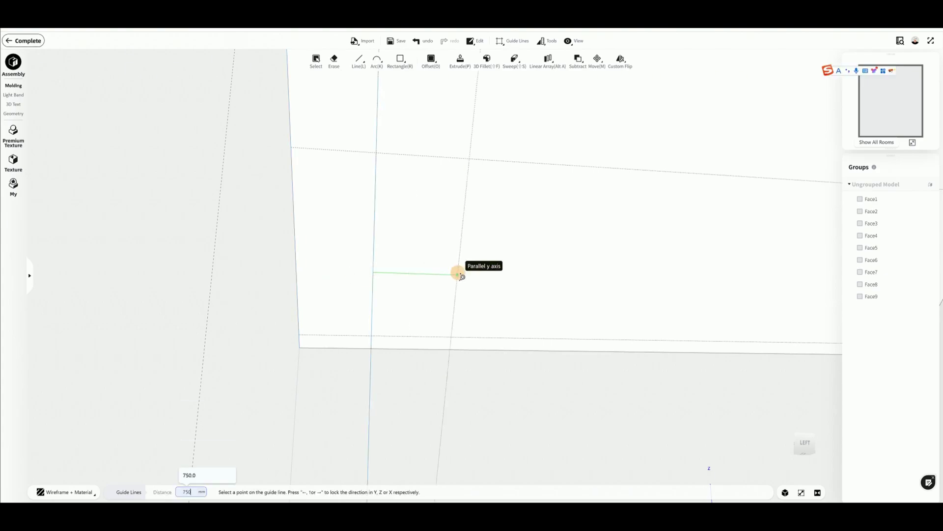
key(Return)
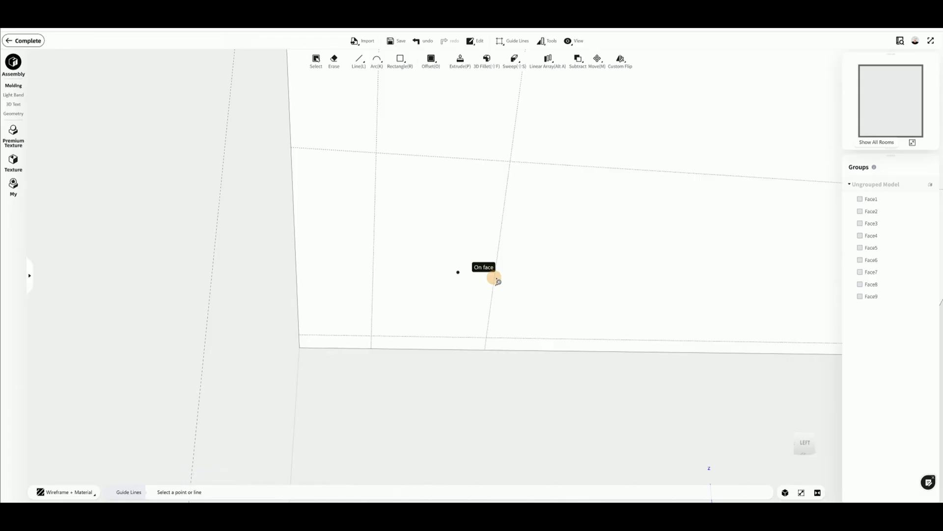
click(499, 257)
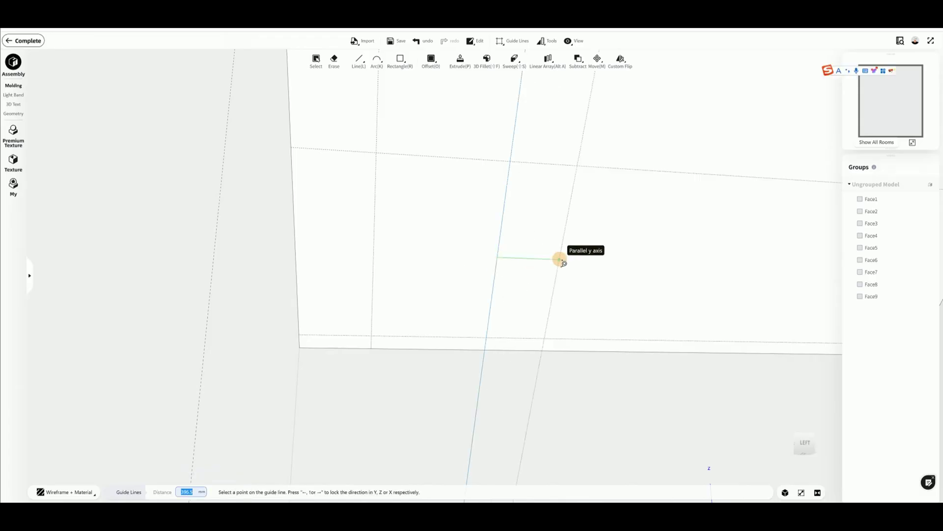
text(200)
key(Return)
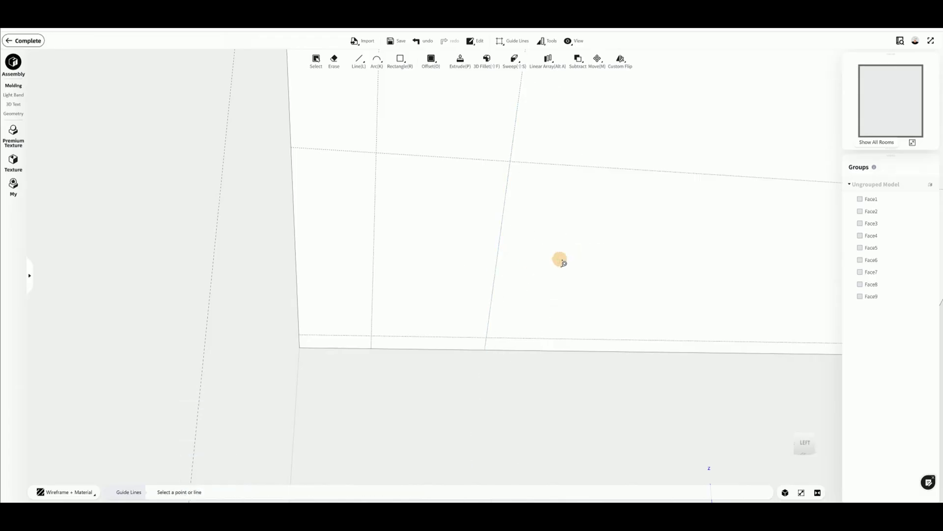
- Add three more guide lines running up the slope, spaced 750 mm, 300 mm and 750 mm one after another
right_drag(525, 307, 591, 319)
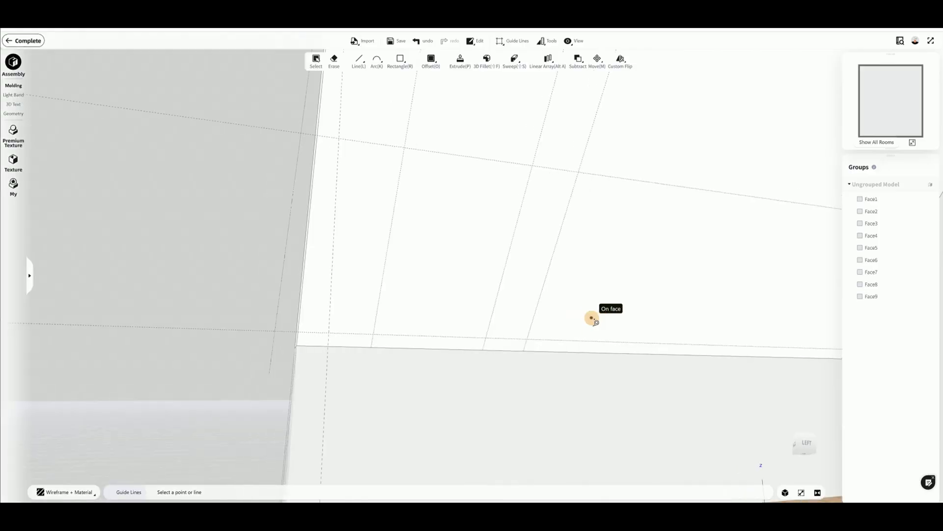
click(568, 272)
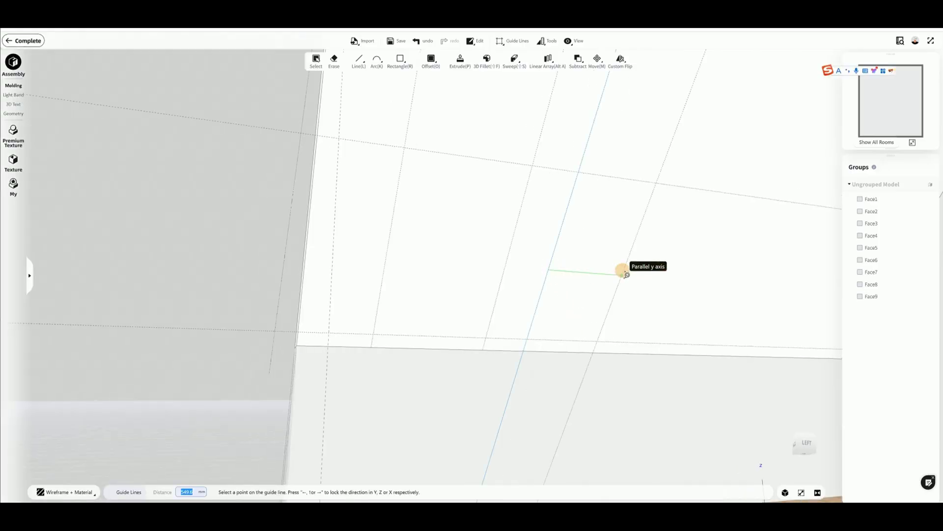
text(750)
key(Return)
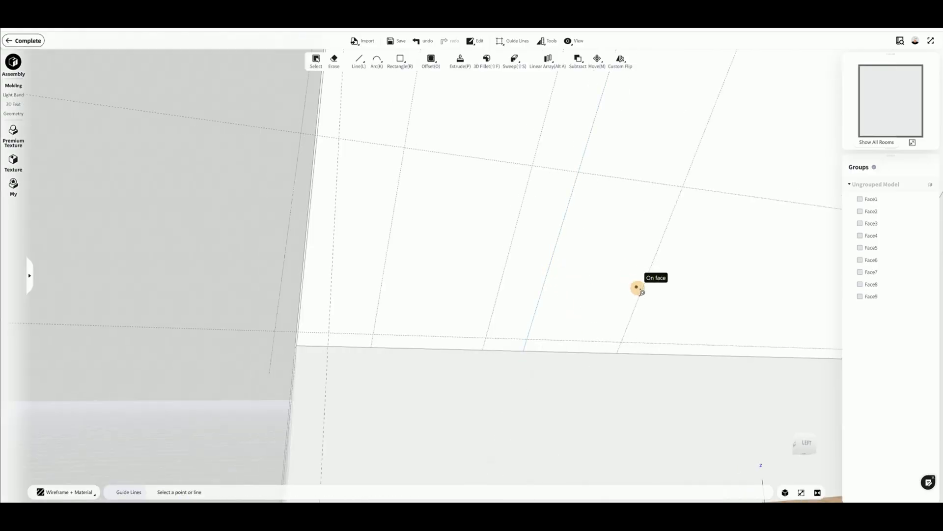
click(641, 293)
text(300)
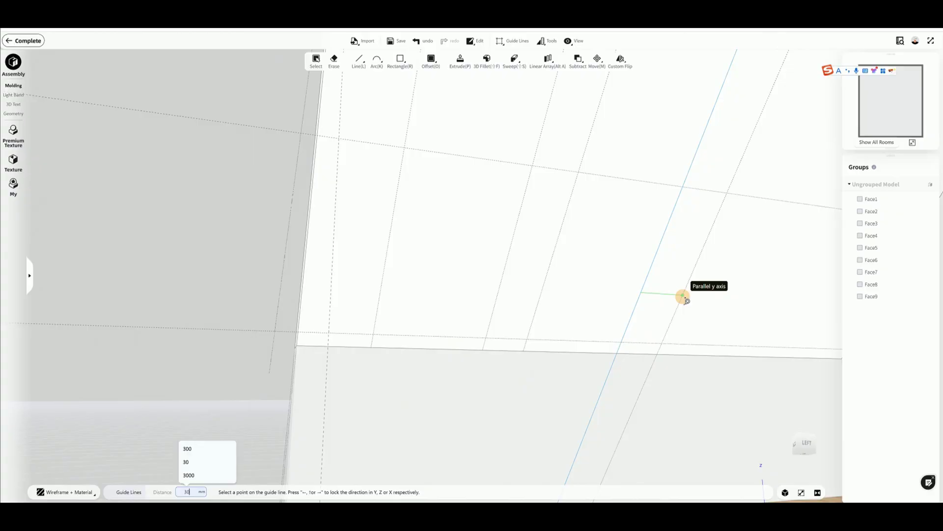
key(Return)
click(677, 294)
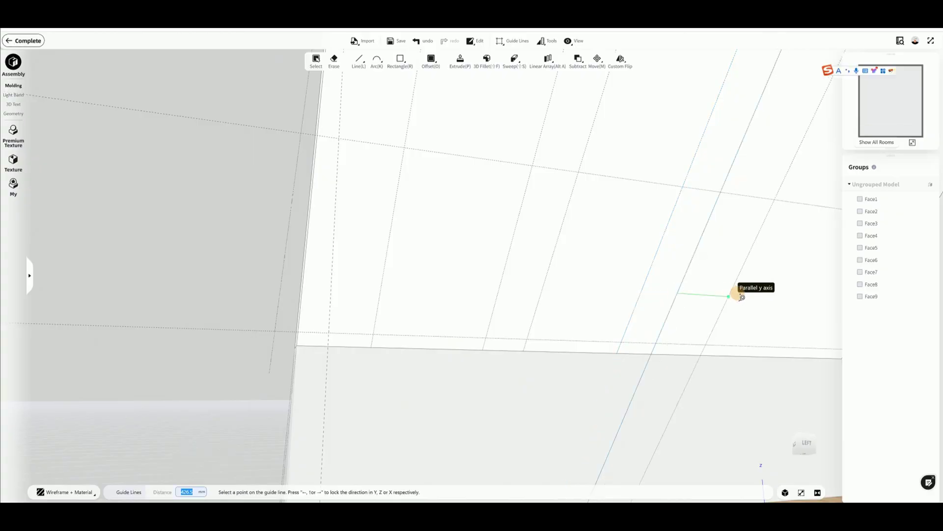
text(750)
key(Return)
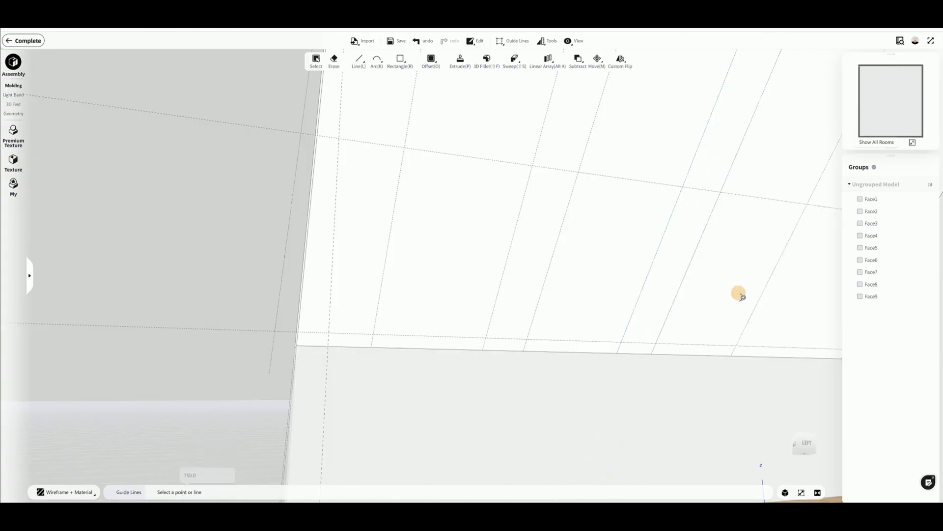
- Trace a closed outline with the Line tool around the first opening, through the intersections of its four guide lines
right_drag(588, 423, 461, 429)
key(d)
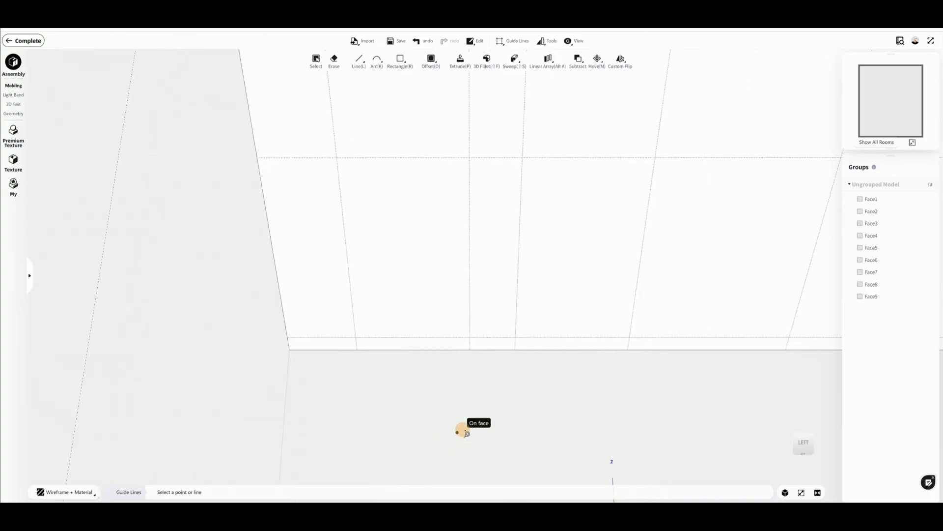
scroll(462, 431, down, 1)
mouse_move(359, 62)
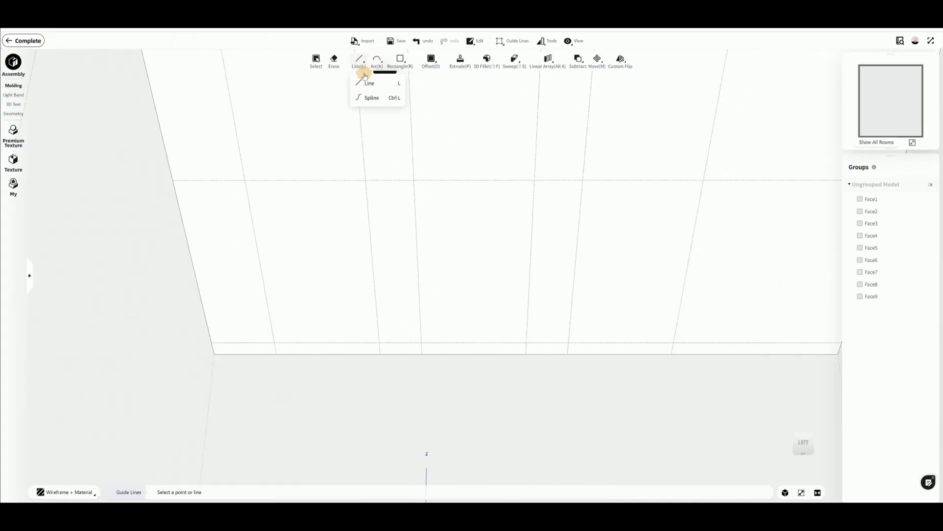
click(367, 82)
click(246, 180)
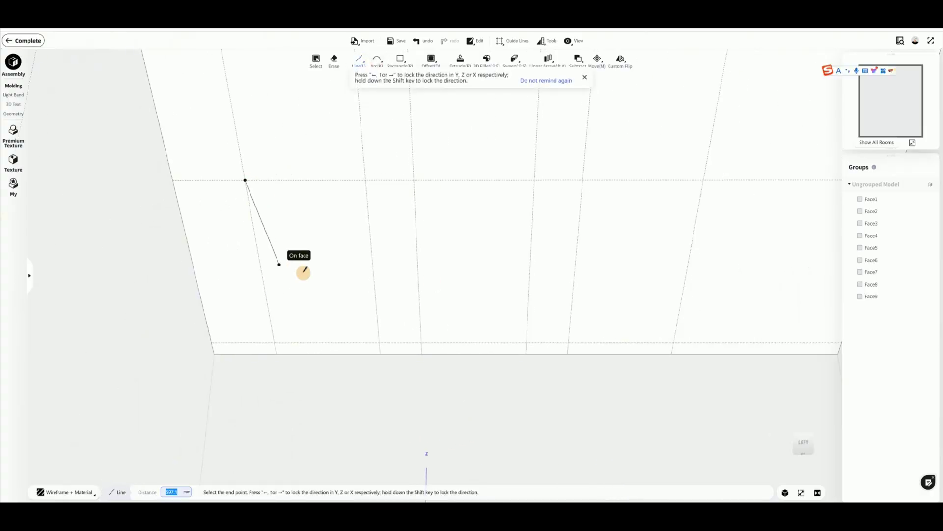
click(274, 342)
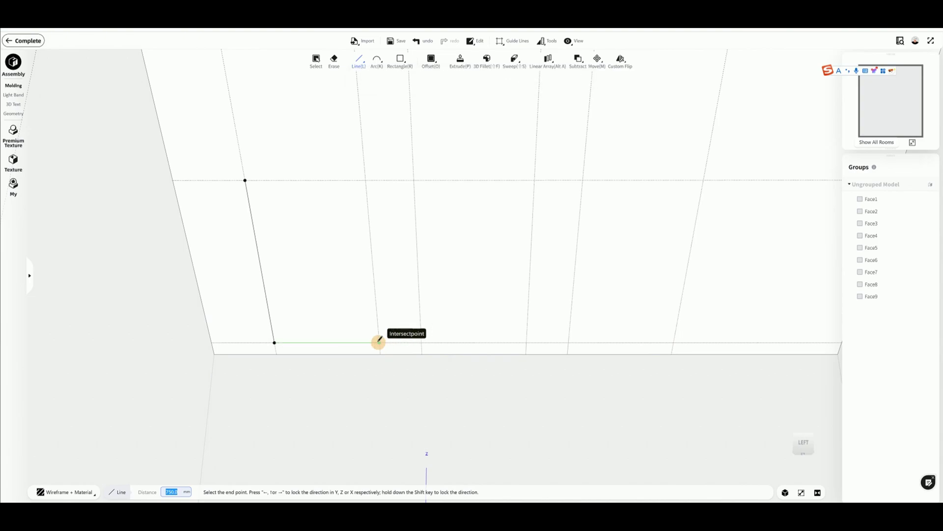
click(379, 343)
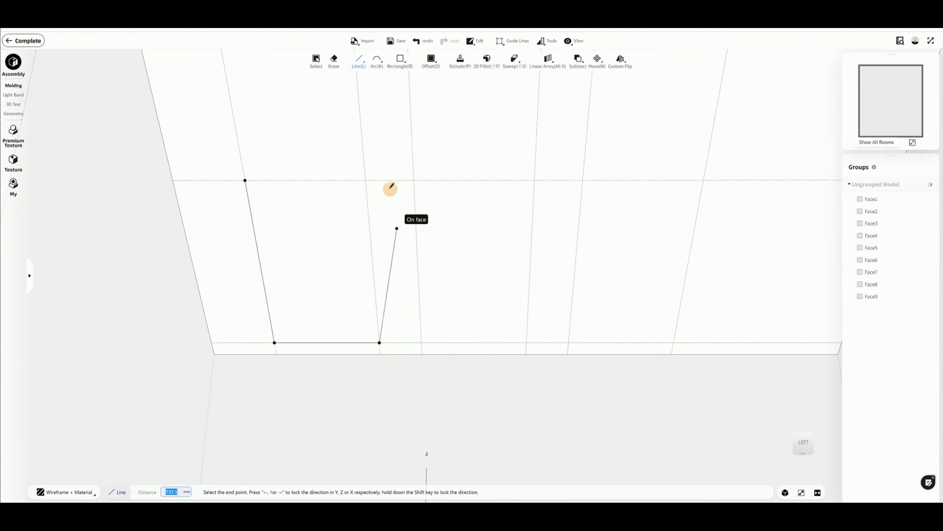
click(245, 180)
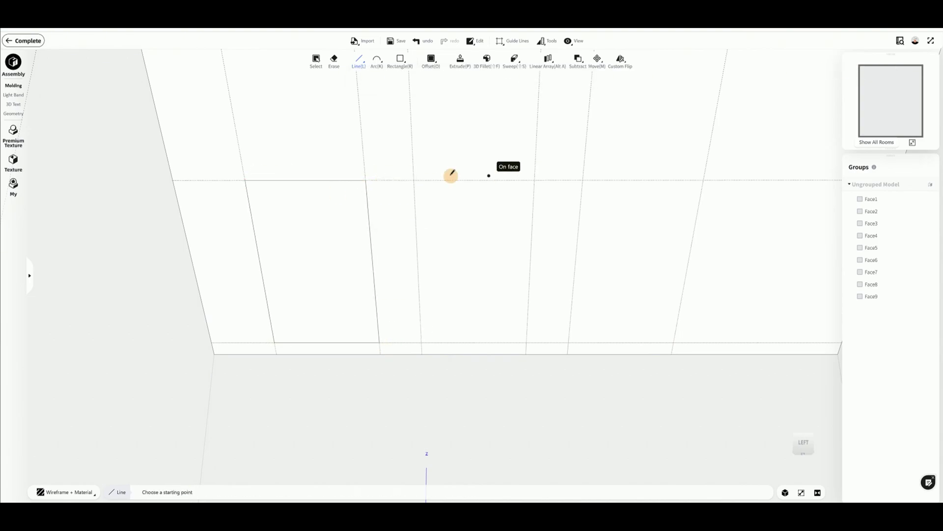
- Trace the middle opening's closed outline with lines between the third and fourth upslope guide lines
click(415, 181)
click(422, 342)
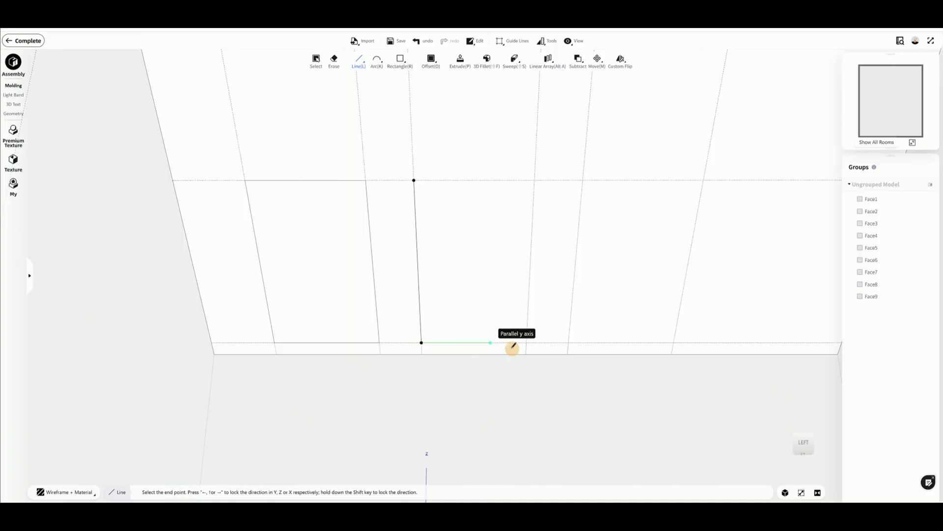
click(527, 342)
click(535, 180)
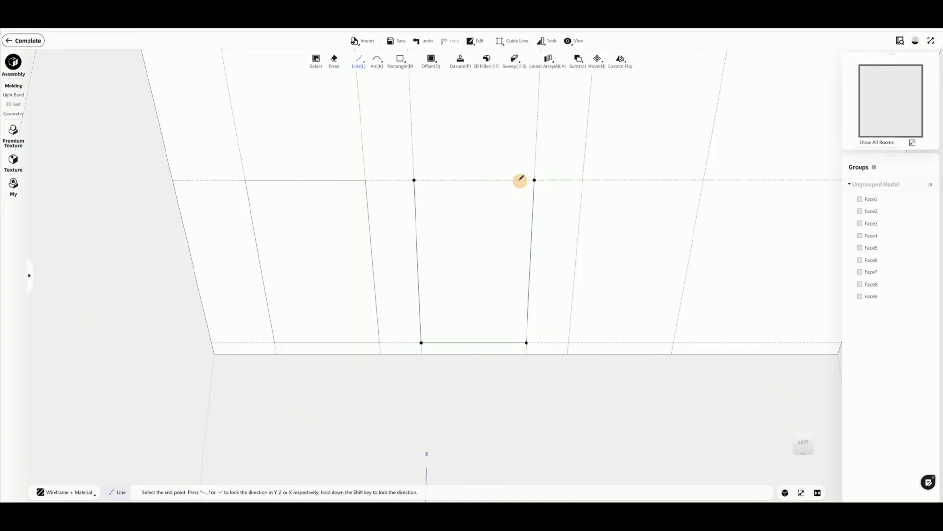
click(414, 180)
key(Escape)
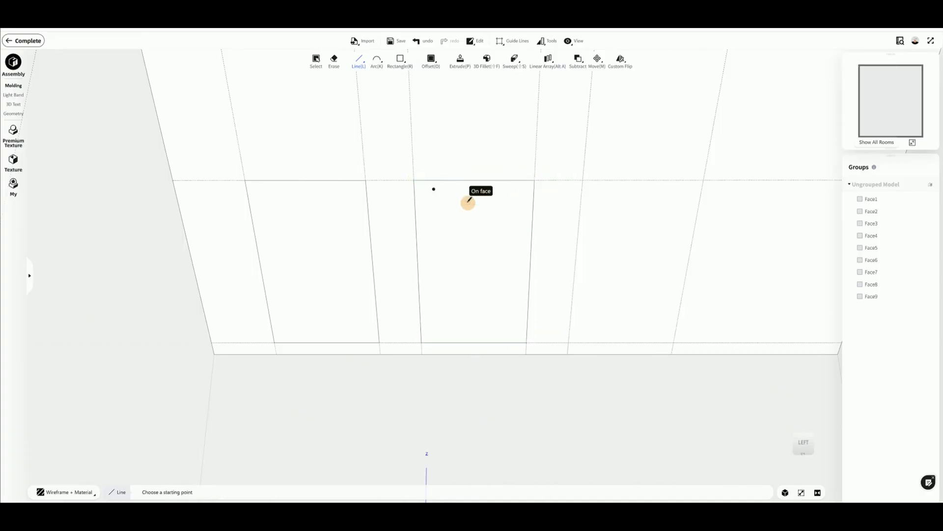
- Trace the third opening's closed outline with lines between the last two upslope guide lines
click(583, 180)
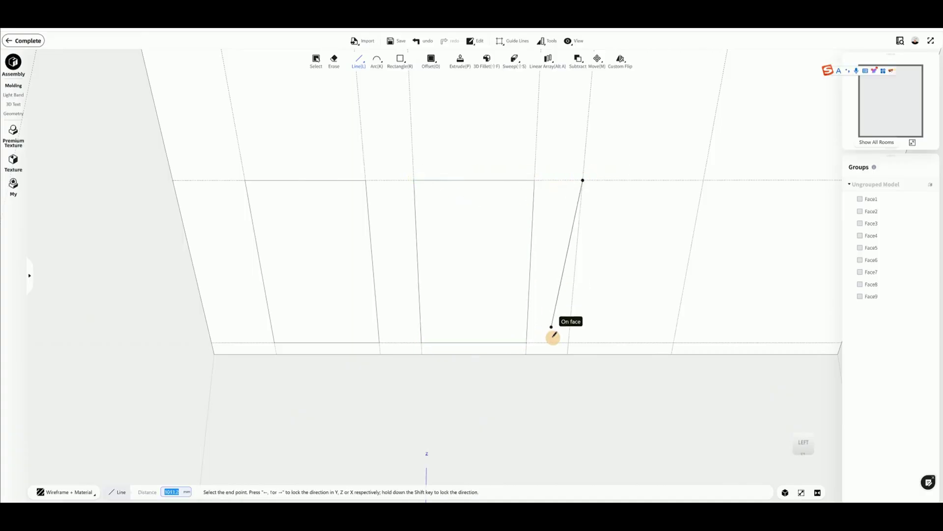
click(674, 342)
click(704, 180)
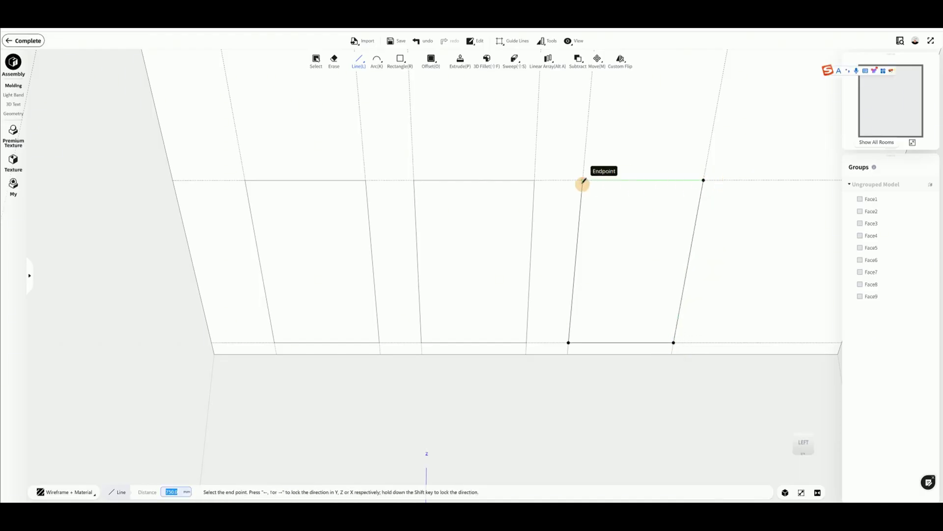
click(583, 181)
- Extrude the first outlined face through the full thickness of the roof slope to cut out an opening
middle_drag(467, 322, 486, 383)
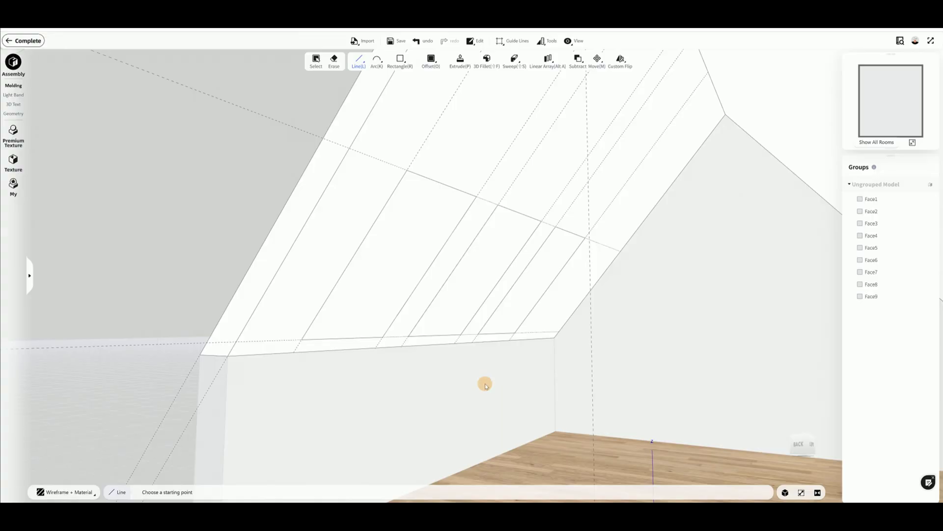
middle_drag(400, 269, 539, 322)
click(465, 63)
click(402, 282)
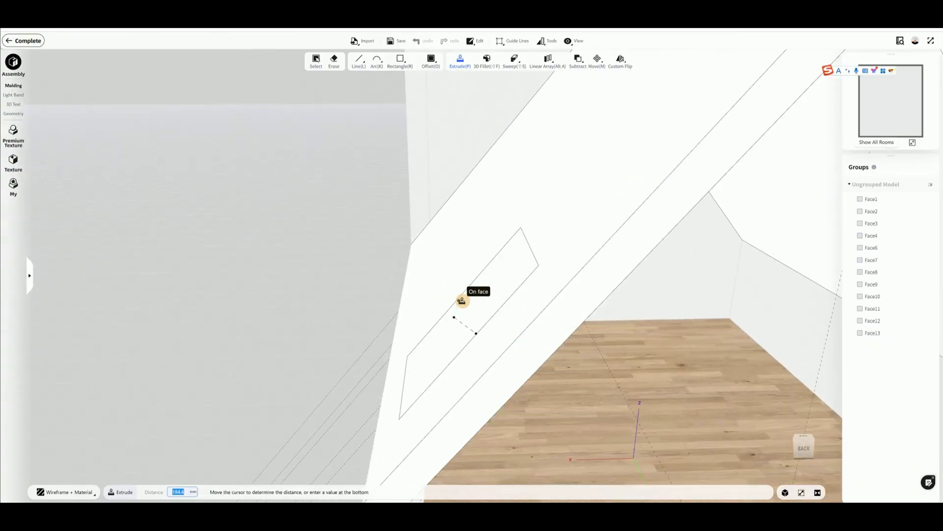
click(478, 300)
- Repeat the same extrusion distance on the other two outlined faces to cut the remaining openings through the slope
middle_drag(478, 301, 535, 382)
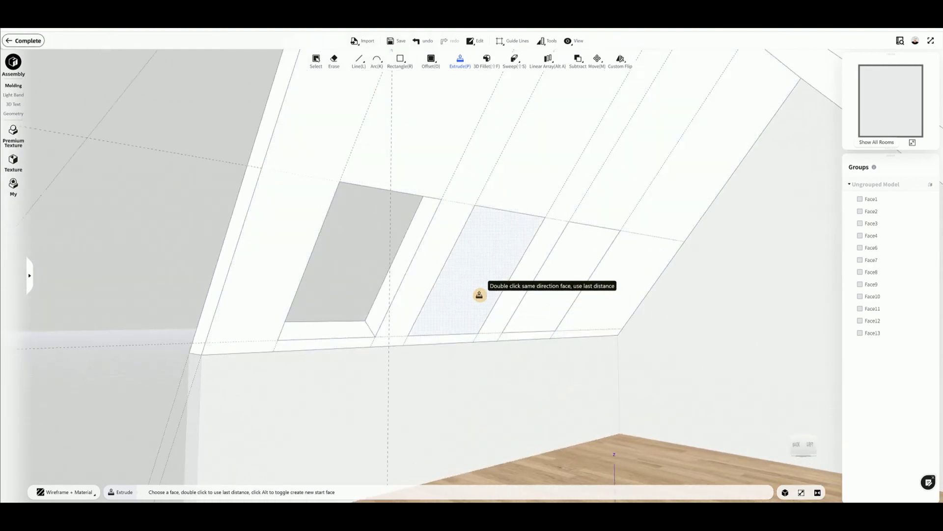
double_click(479, 295)
double_click(547, 297)
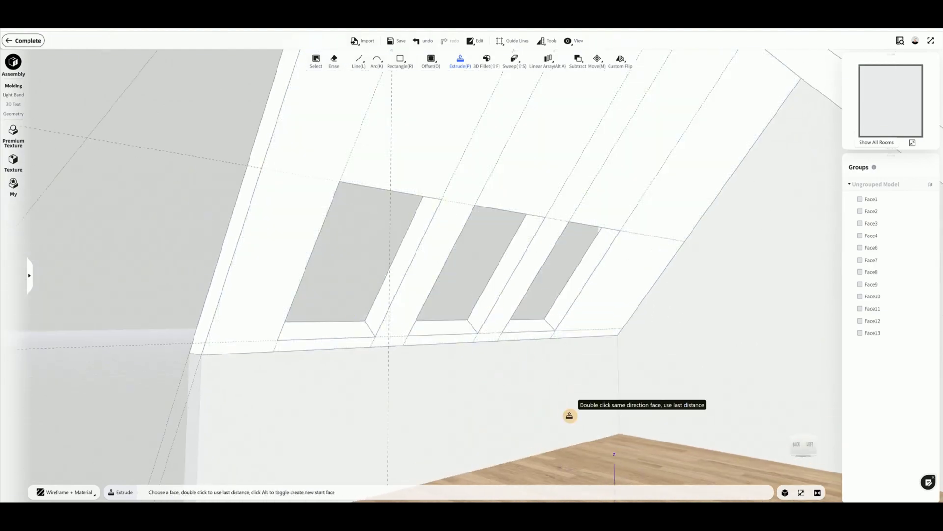
key(Escape)
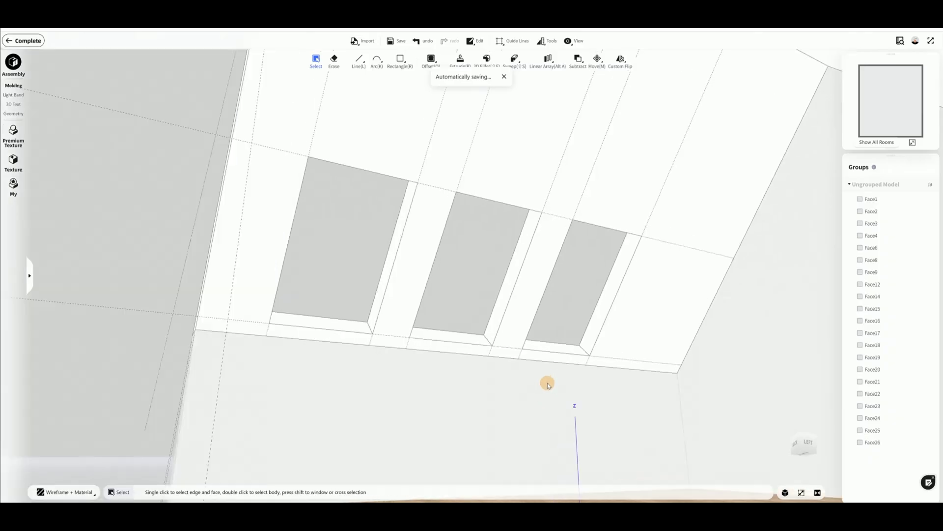
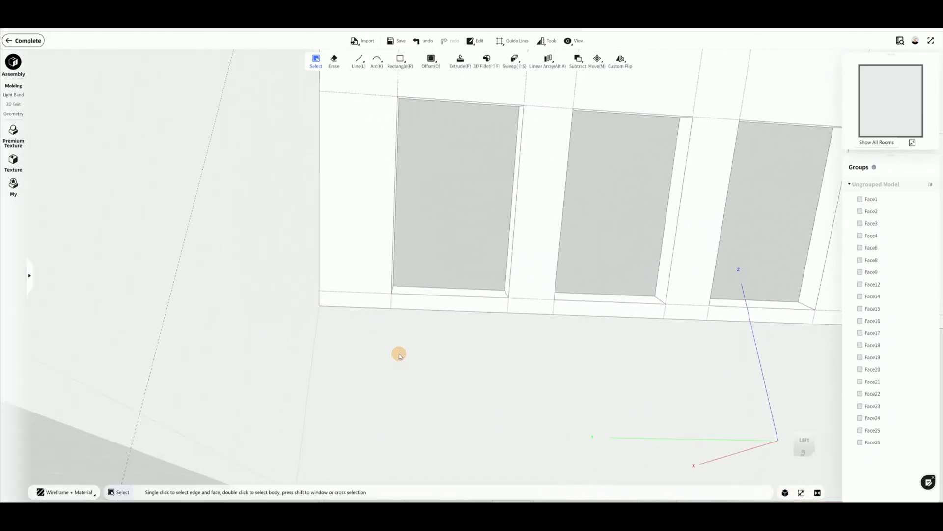
- Select the whole roof body with its three openings and make it a component
middle_drag(481, 301, 479, 291)
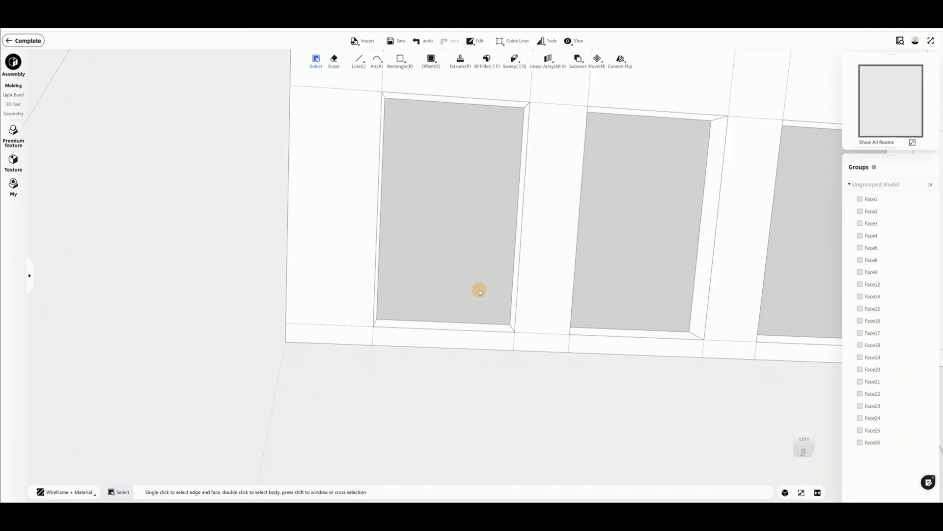
double_click(554, 231)
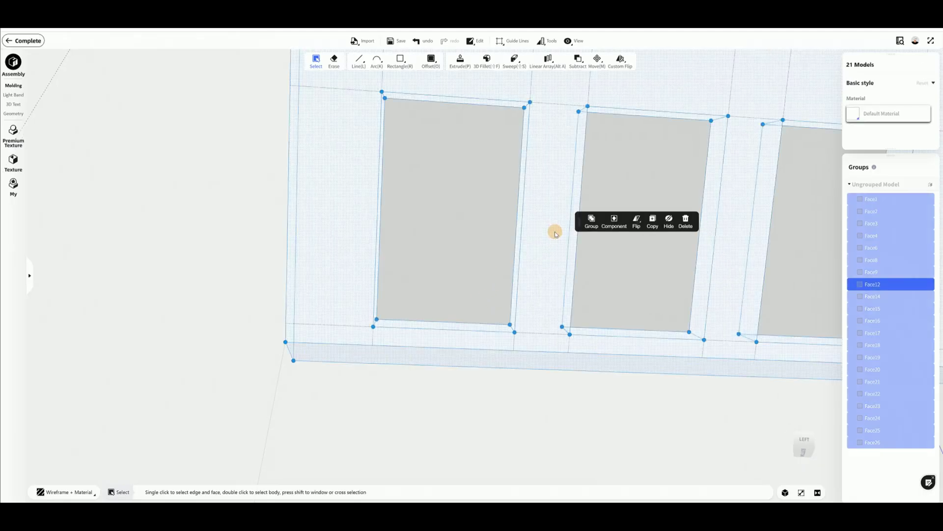
click(614, 224)
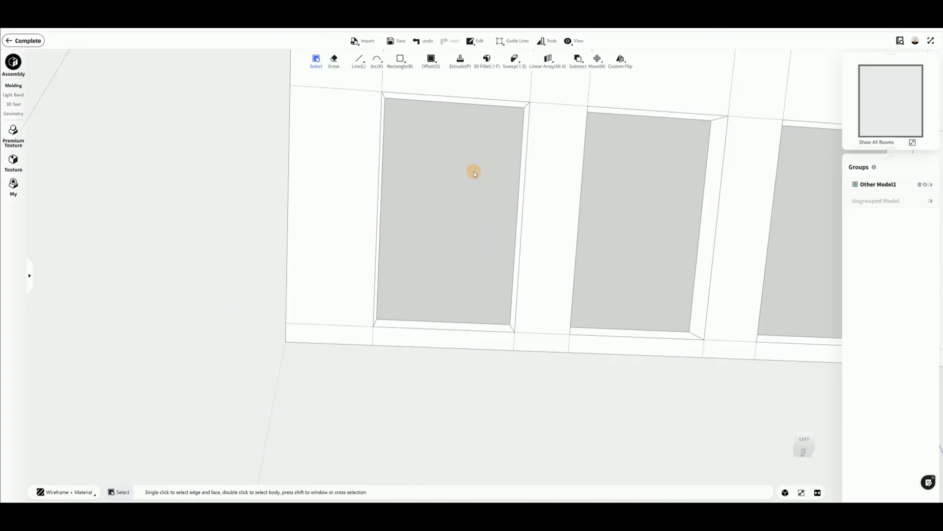
- Draw a closed rectangle with lines through the outer corners of the first opening to cover it with a face
click(359, 58)
click(385, 98)
click(376, 318)
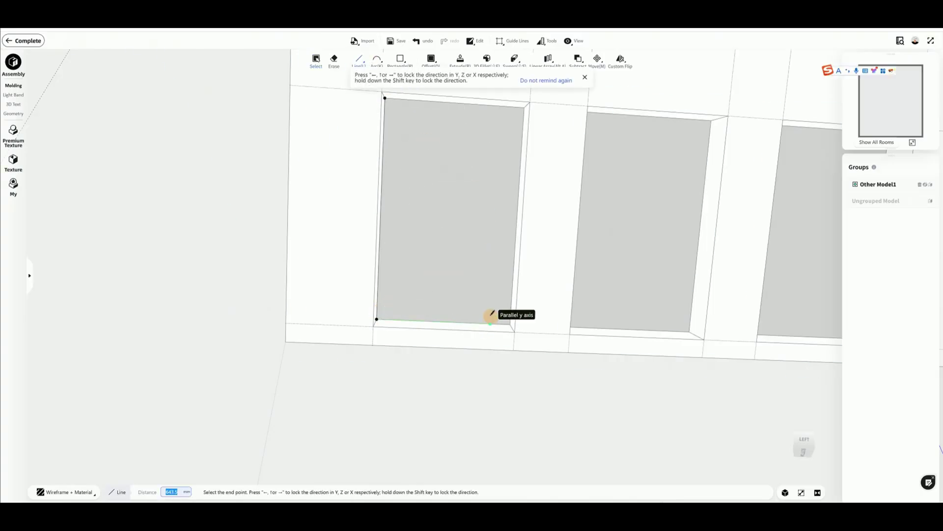
click(510, 323)
click(524, 107)
click(386, 98)
- Offset the covering face's outline inward by 50 mm and delete the inner face, leaving a window frame border
mouse_move(432, 65)
click(436, 85)
click(468, 154)
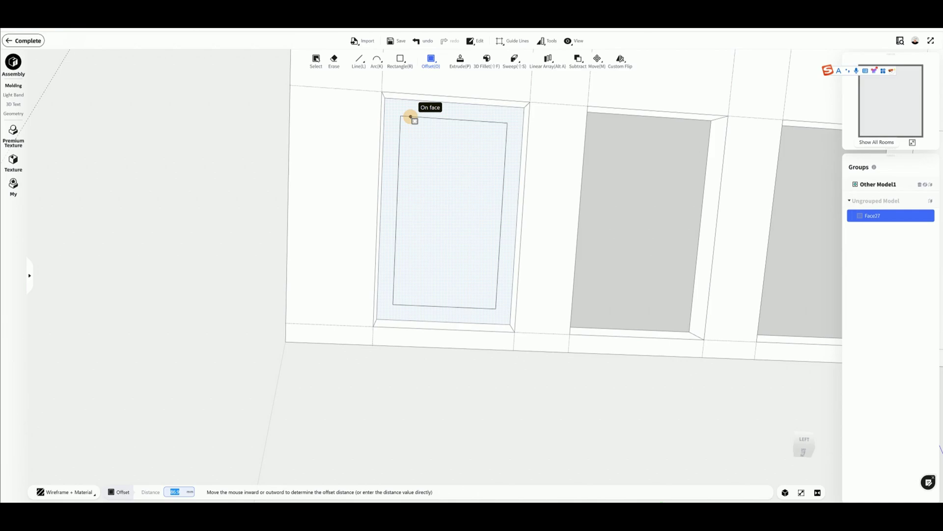
text(50)
key(Return)
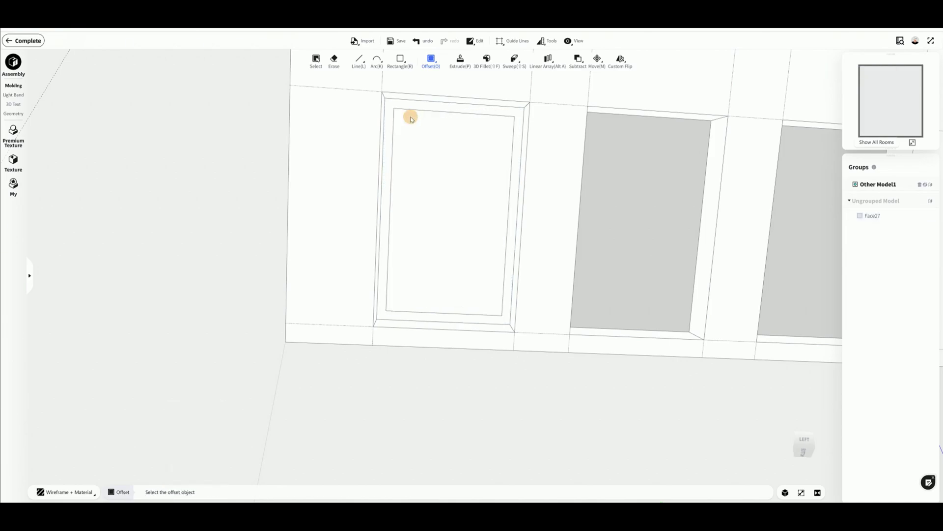
click(413, 125)
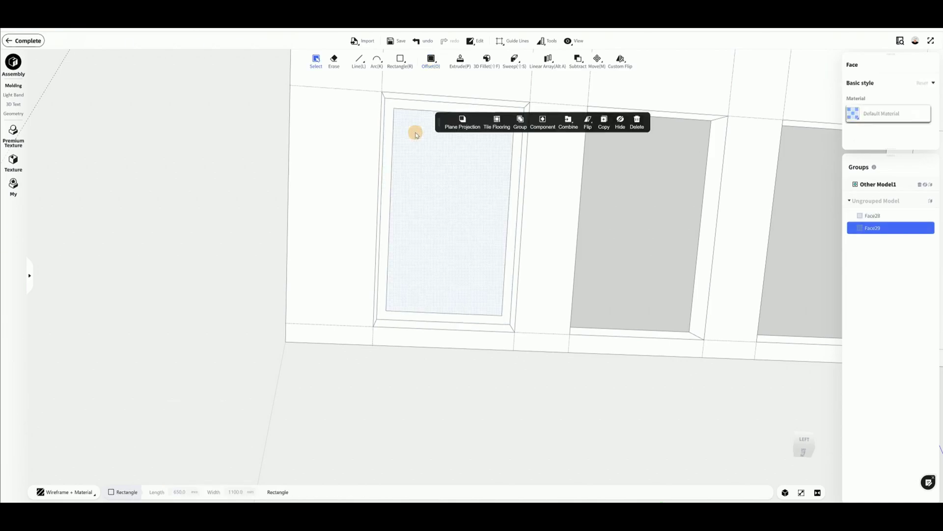
click(638, 125)
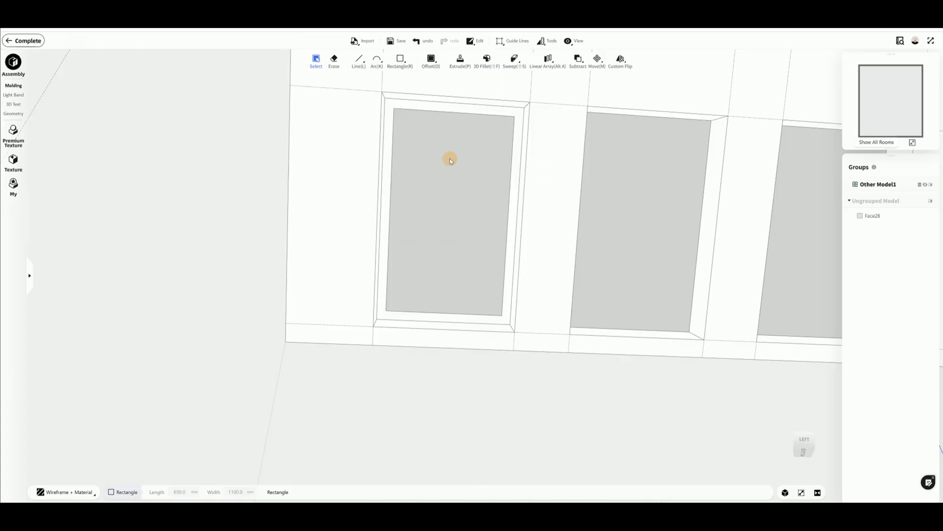
- Extrude the window frame border in the first opening by 130 mm
click(460, 61)
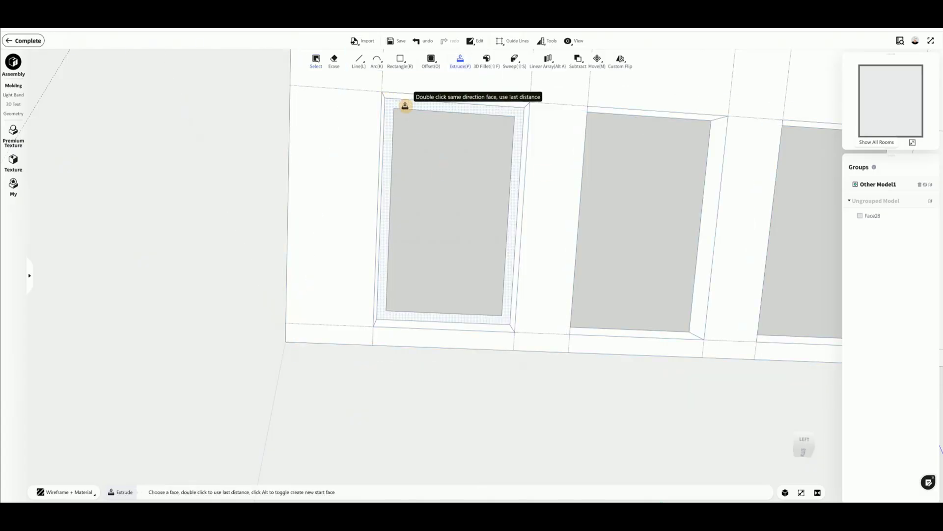
click(398, 105)
text(130)
key(Return)
- Draw a line along the frame's inner edge on the outer side to close the opening with a pane face
middle_drag(397, 105, 427, 219)
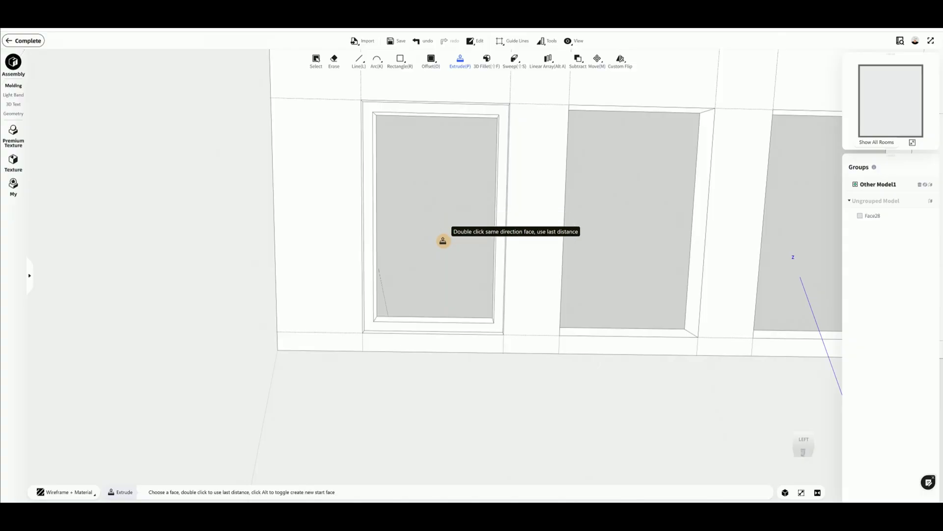
mouse_move(363, 66)
click(365, 85)
click(376, 115)
click(378, 315)
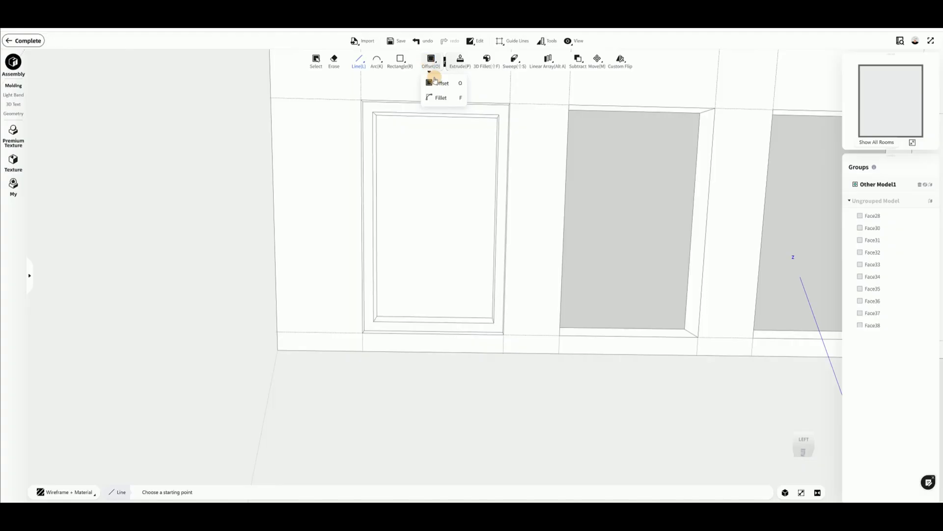
- Offset the pane face's outline inward by 15 mm and delete the inner face, leaving a thin border inside the window frame
click(435, 82)
click(430, 140)
text(15)
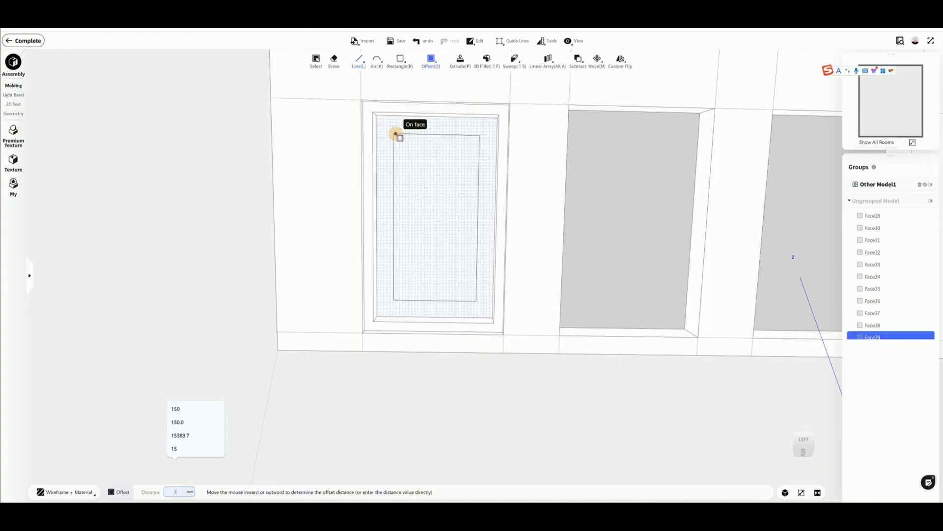
key(Return)
click(421, 161)
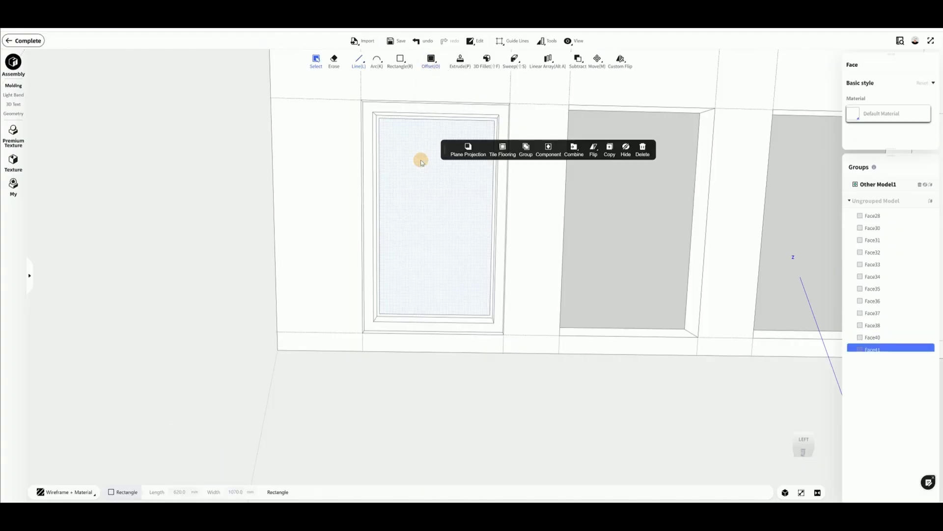
key(Delete)
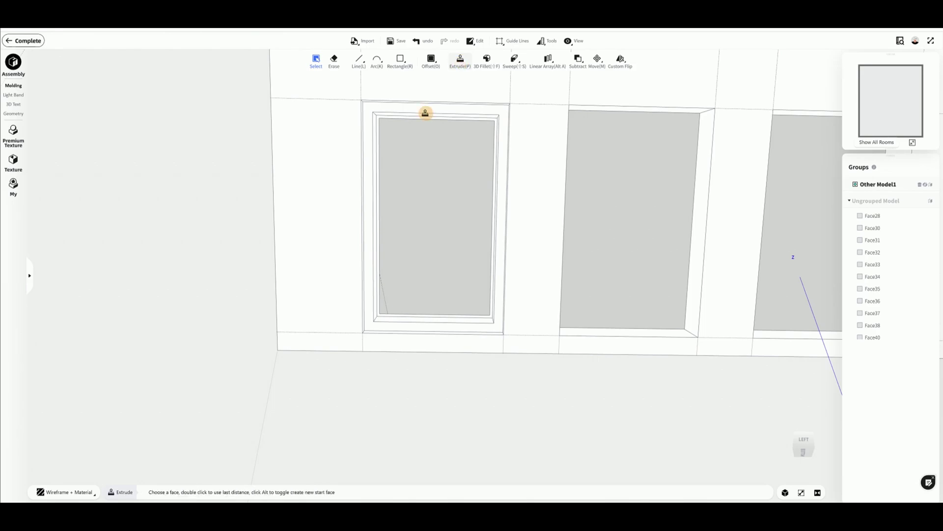
- Extrude the thin 15 mm border to form a raised inner lip within the first window frame
click(400, 117)
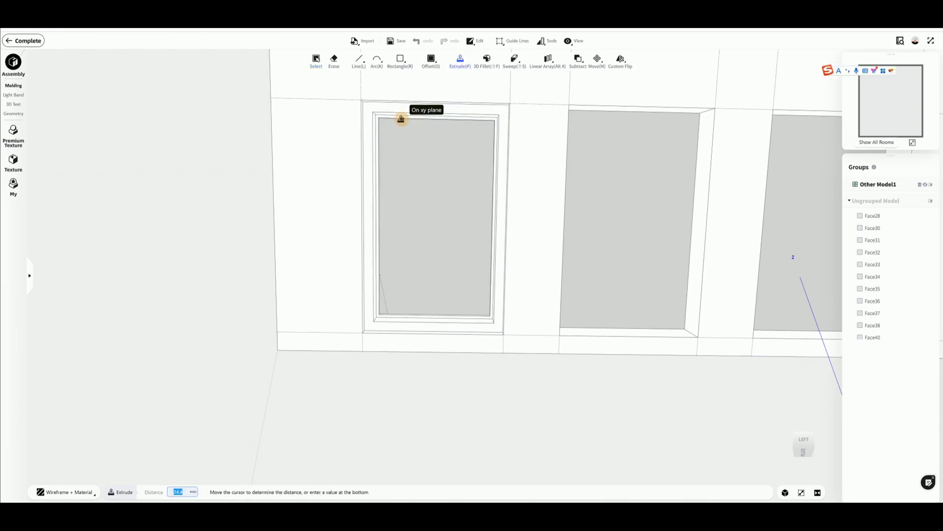
text(1100)
key(Return)
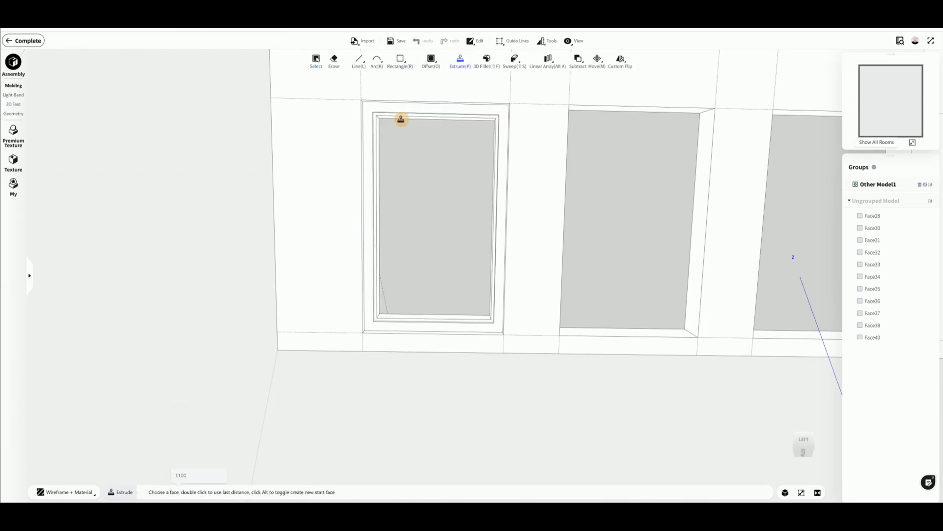
middle_drag(432, 242, 464, 255)
key(Escape)
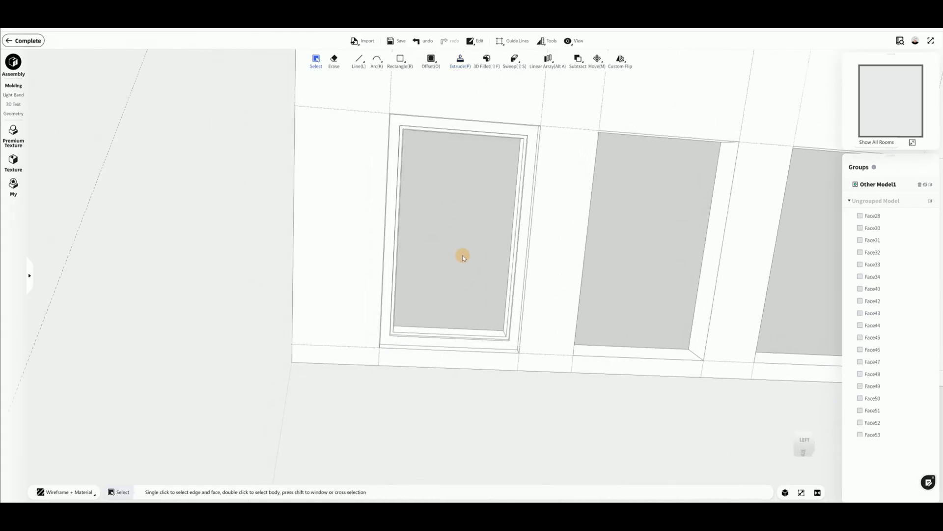
- Turn the complete window frame into a component and apply a black metal premium texture to it
double_click(527, 211)
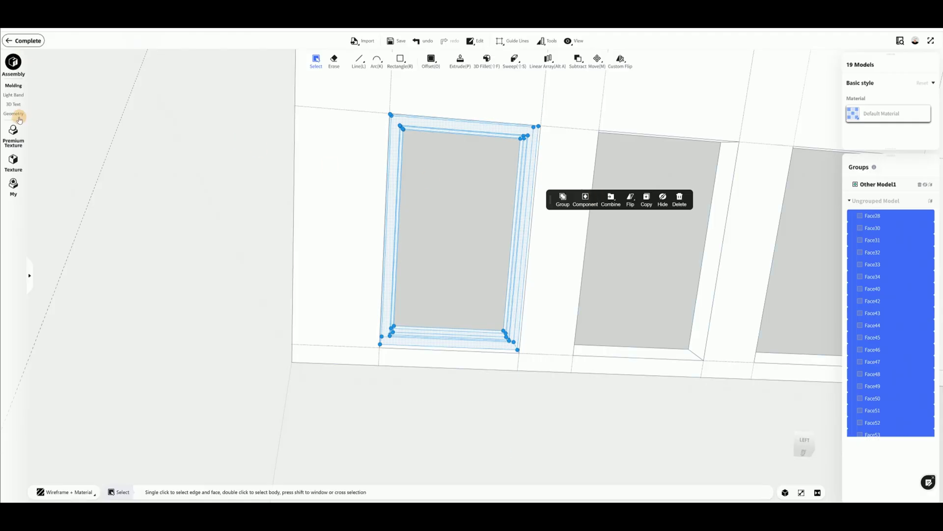
click(18, 160)
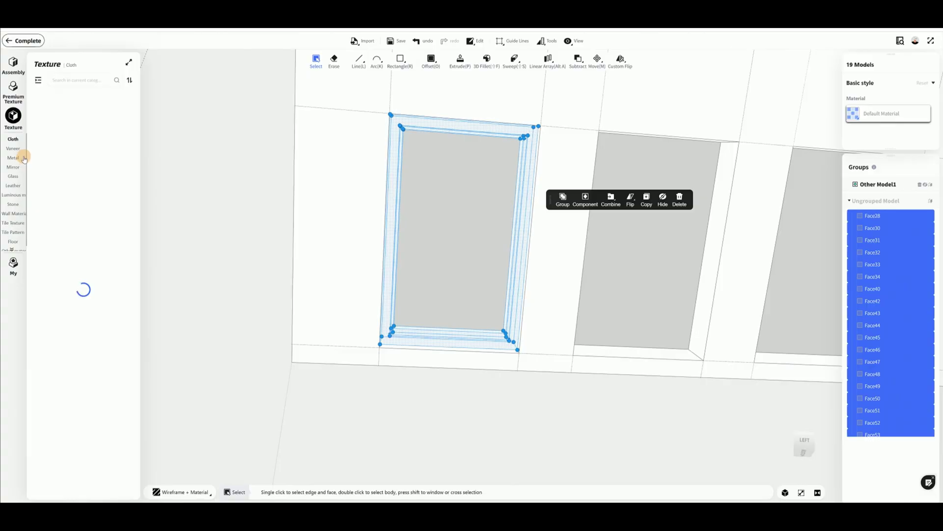
click(14, 93)
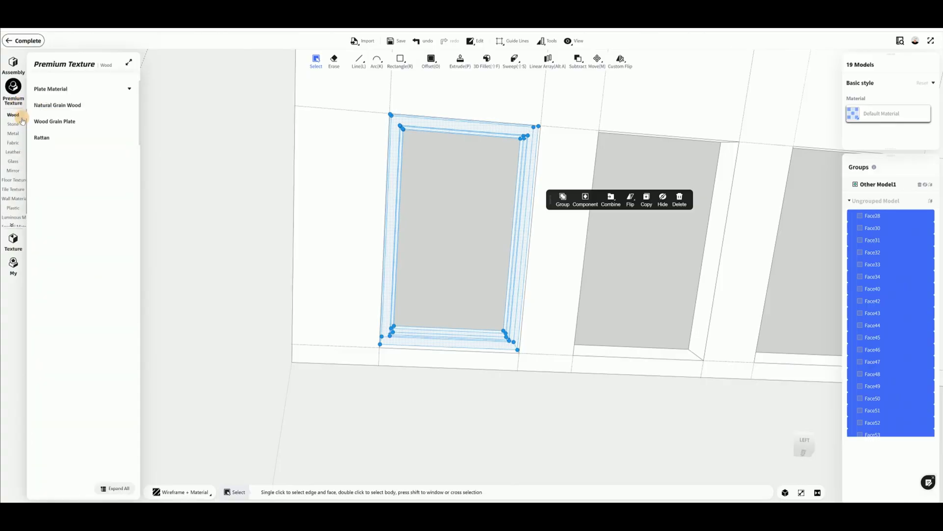
click(15, 134)
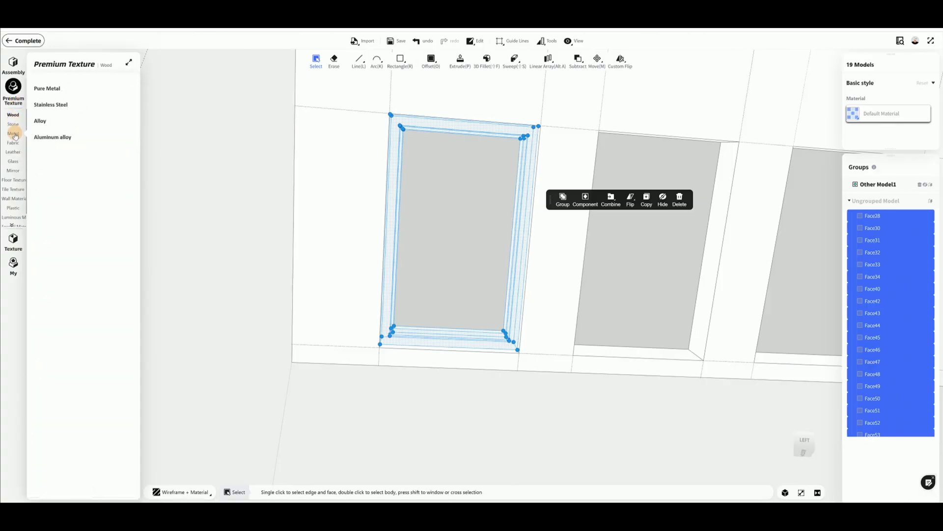
click(15, 136)
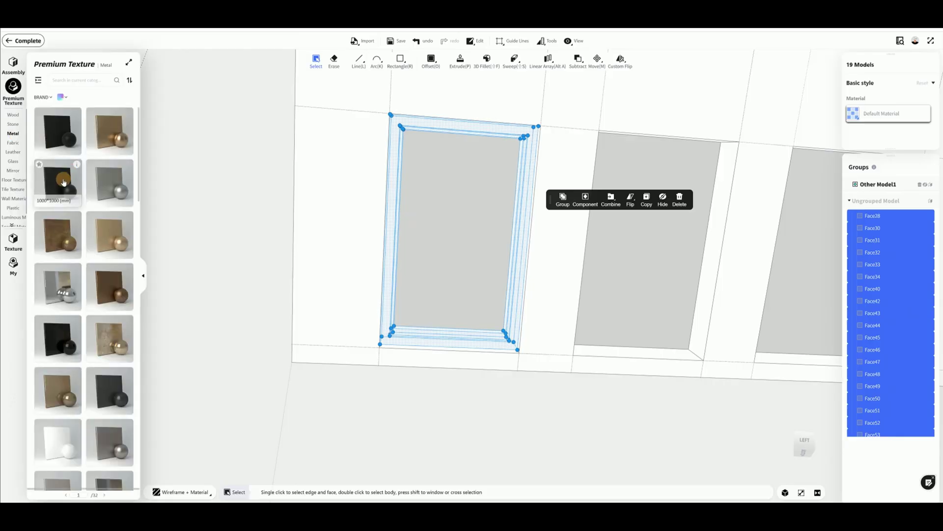
click(63, 183)
drag(62, 186, 398, 181)
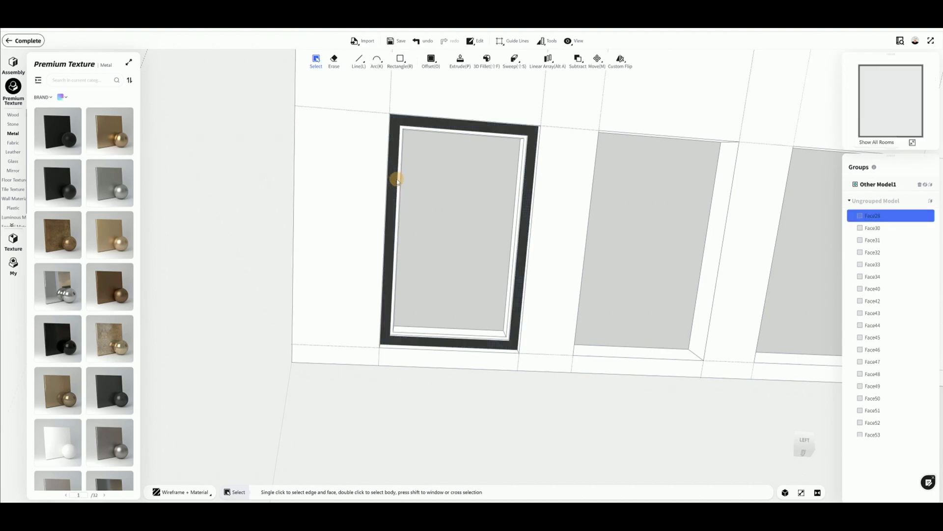
double_click(397, 182)
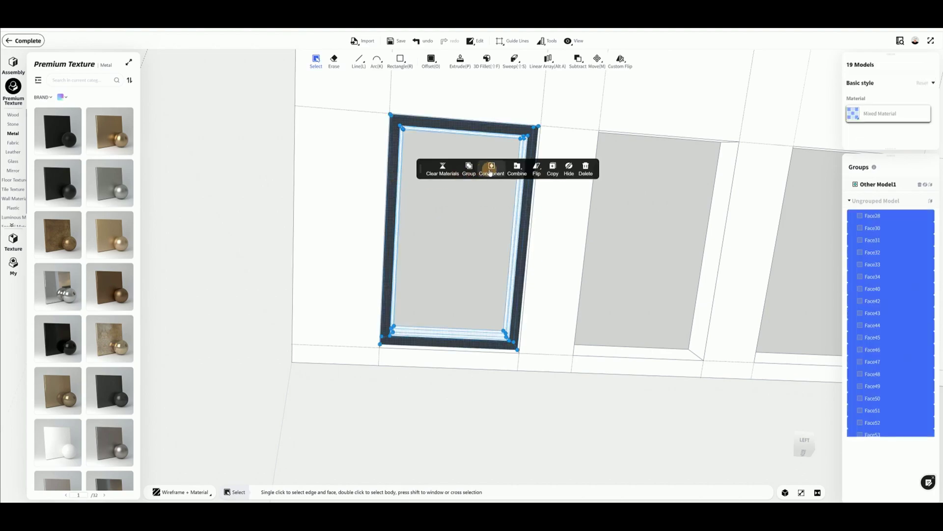
click(490, 171)
drag(59, 183, 418, 163)
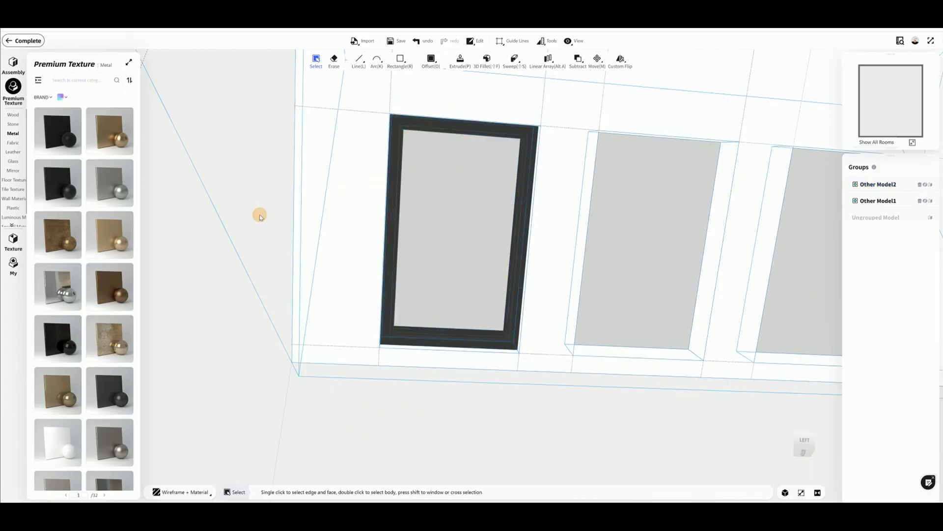
- Draw a closed loop of lines through the corners of the frame's inner lip to create a glass pane face
scroll(587, 185, up, 3)
drag(556, 212, 617, 221)
mouse_move(617, 223)
middle_down()
mouse_move(613, 206)
mouse_move(630, 233)
mouse_move(617, 229)
middle_up()
click(359, 59)
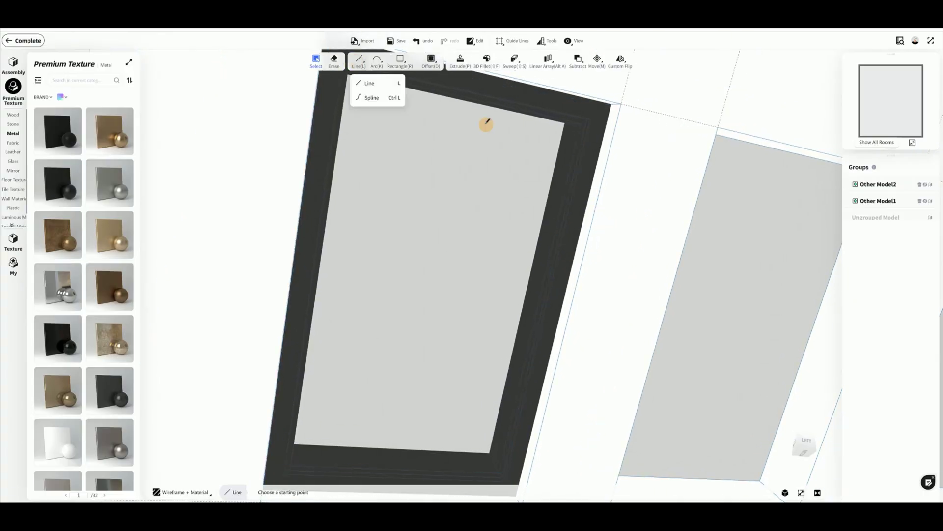
click(574, 123)
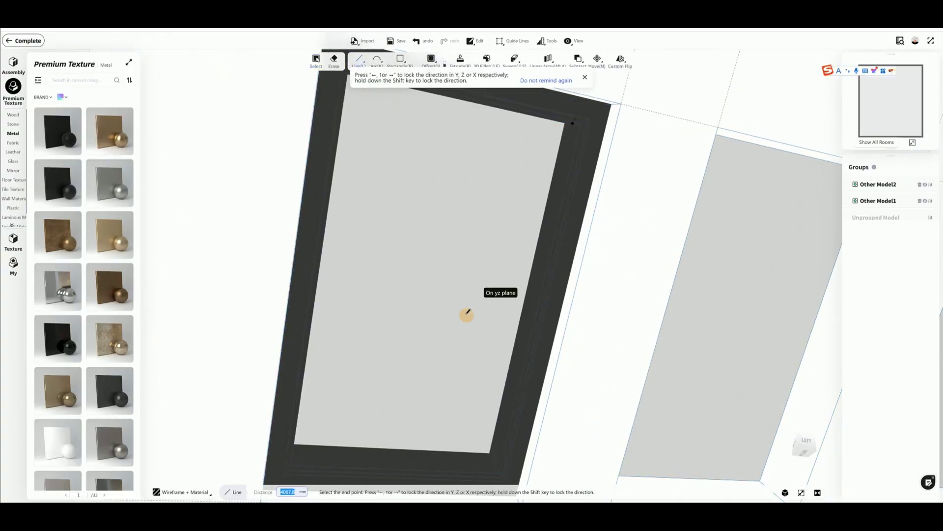
click(497, 465)
middle_drag(366, 467, 267, 456)
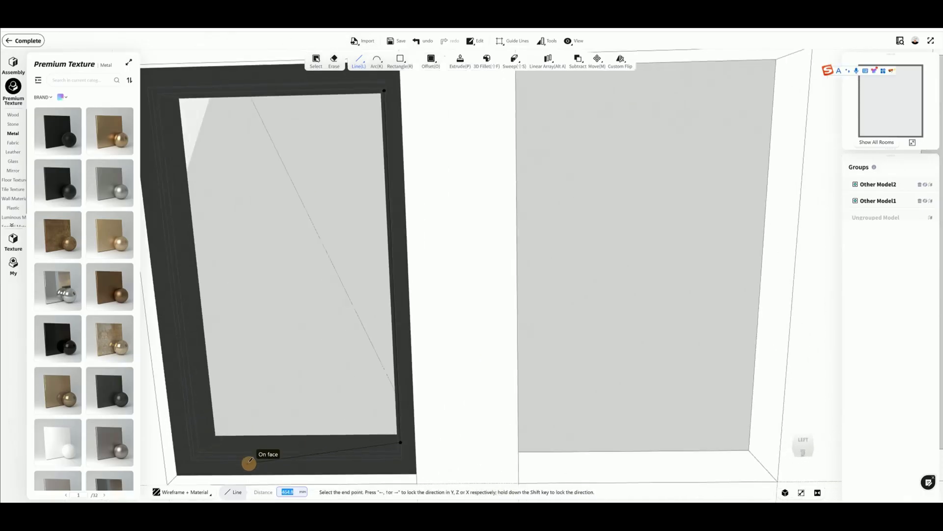
click(208, 443)
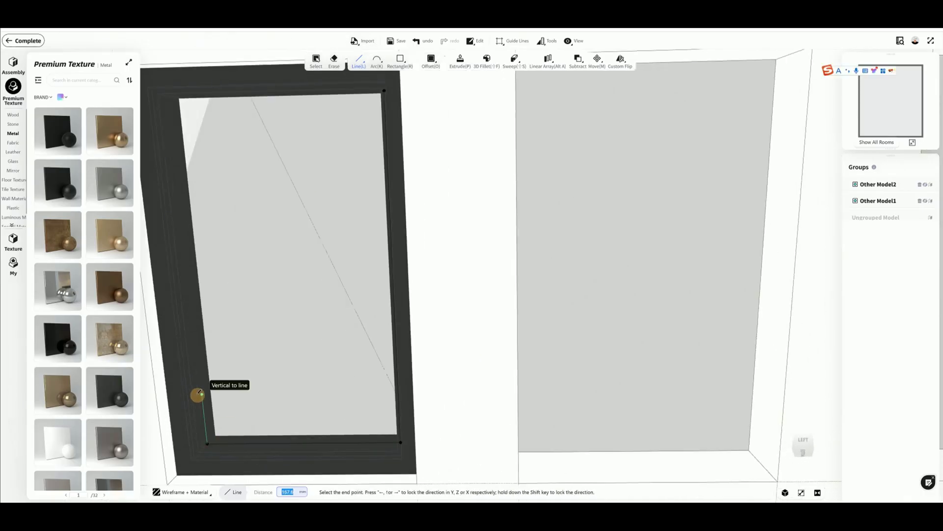
mouse_move(225, 347)
middle_down()
mouse_move(219, 298)
mouse_move(226, 332)
middle_up()
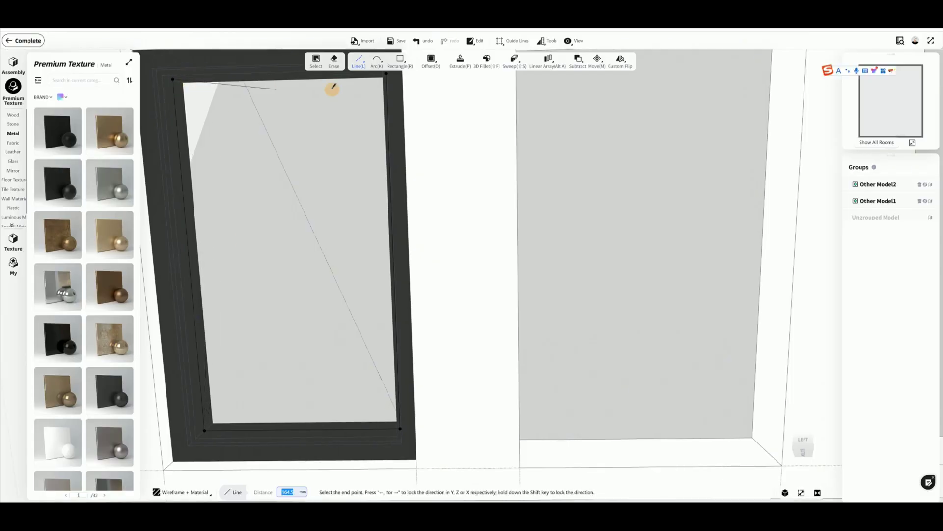
click(387, 73)
key(Escape)
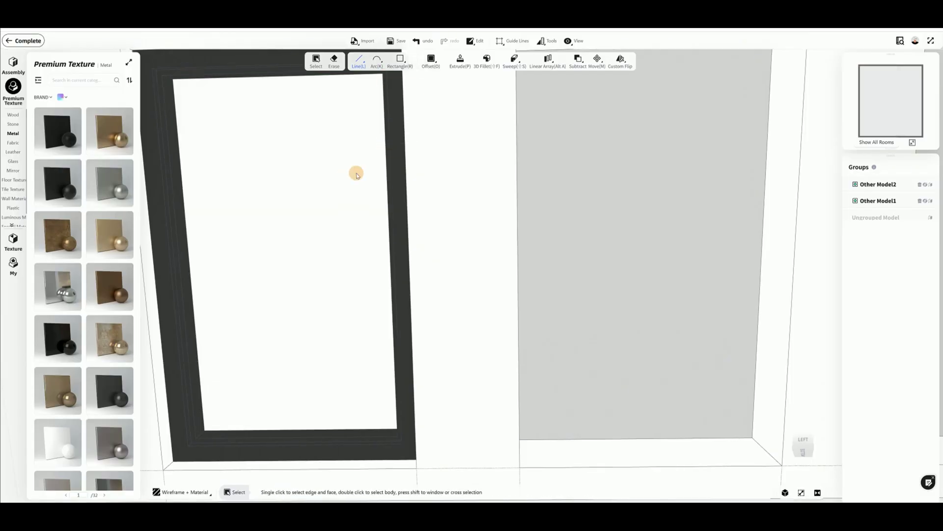
- Extrude the pane face by 10 mm
click(456, 62)
click(276, 138)
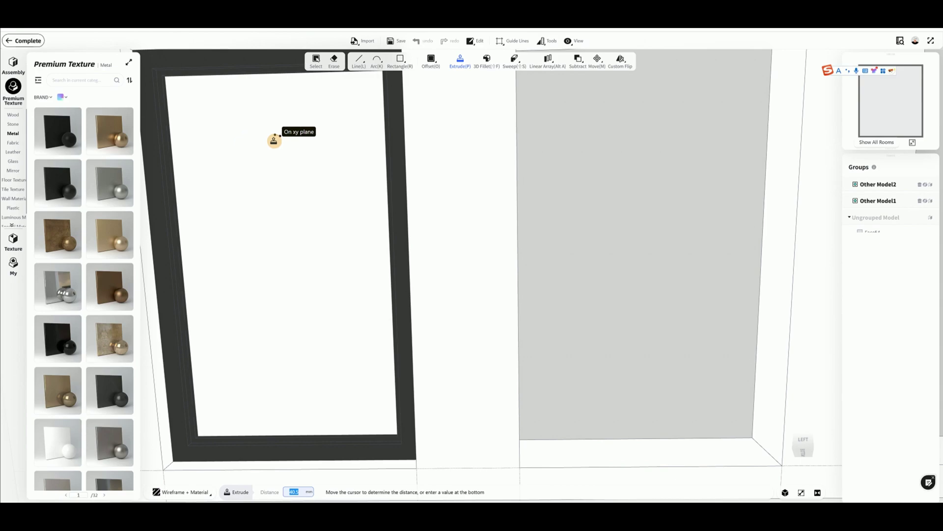
text(10)
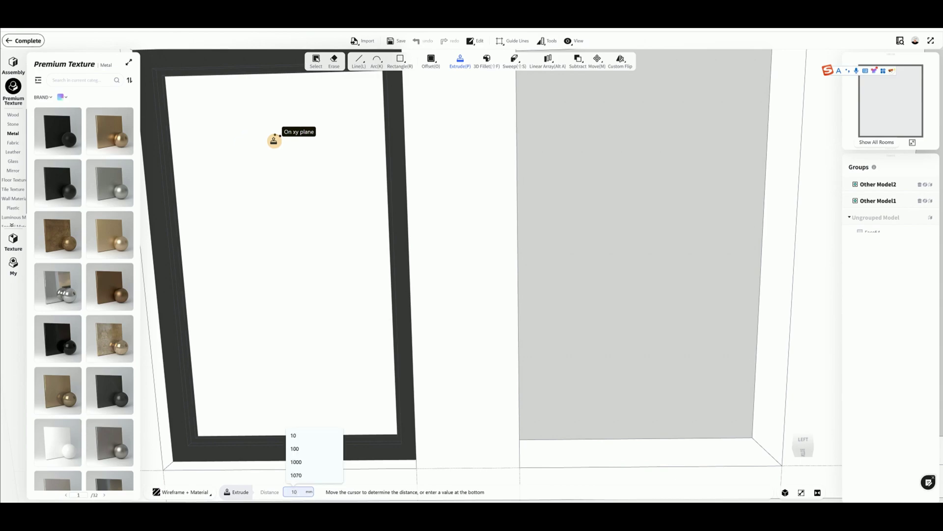
key(Return)
- Turn the extruded pane into a component and apply the Clear Glass 10 premium texture to it
double_click(276, 155)
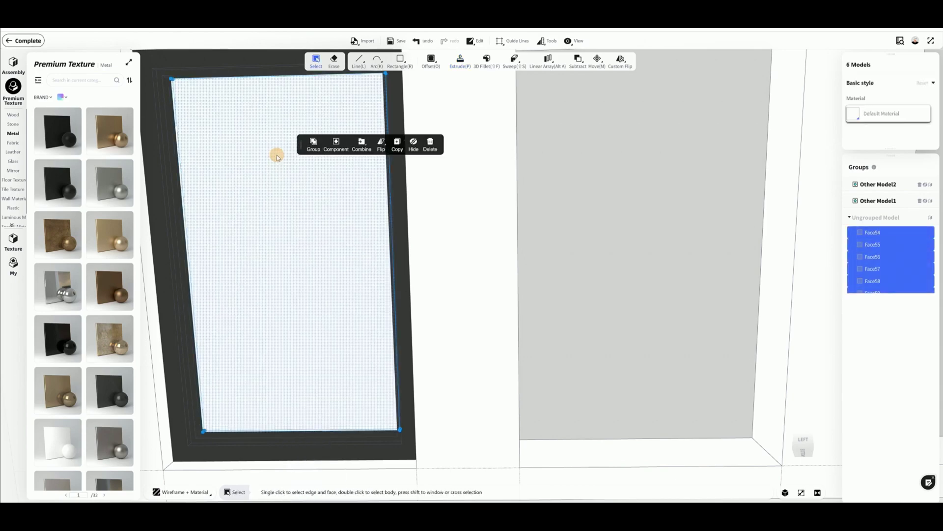
click(336, 146)
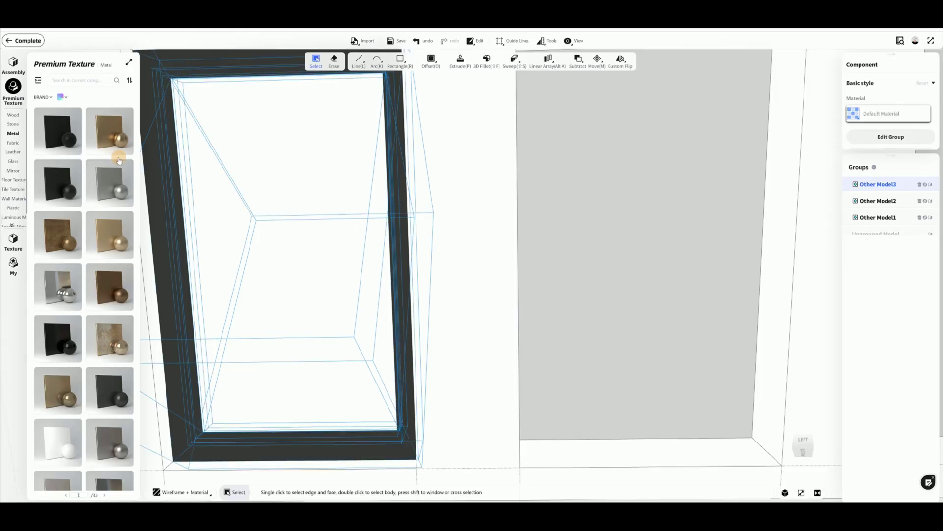
click(16, 164)
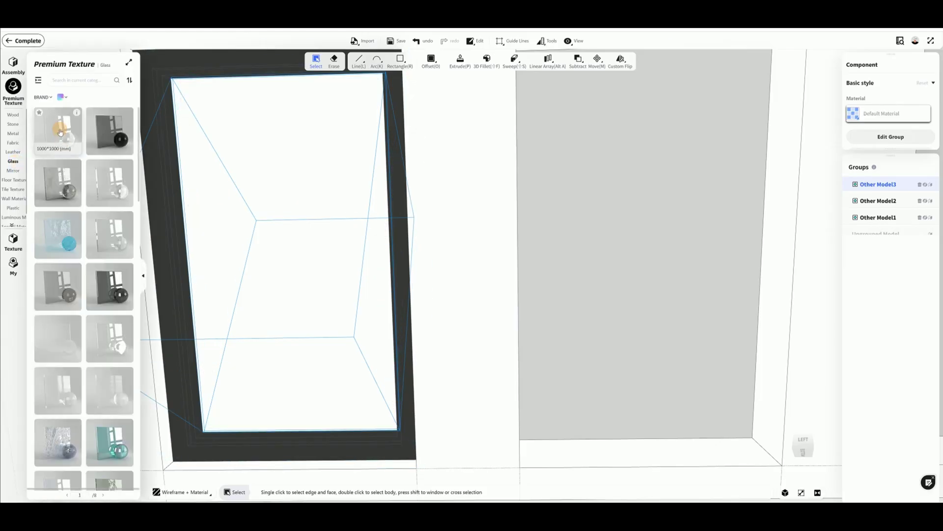
drag(125, 146, 277, 164)
- Ungroup the glass pane and frame components and join all their faces into a single window component
click(278, 167)
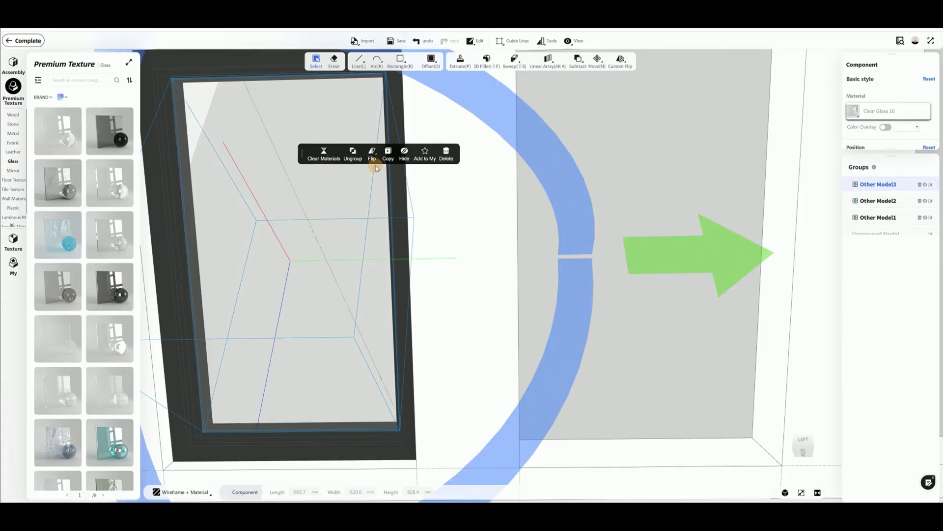
click(353, 153)
click(175, 164)
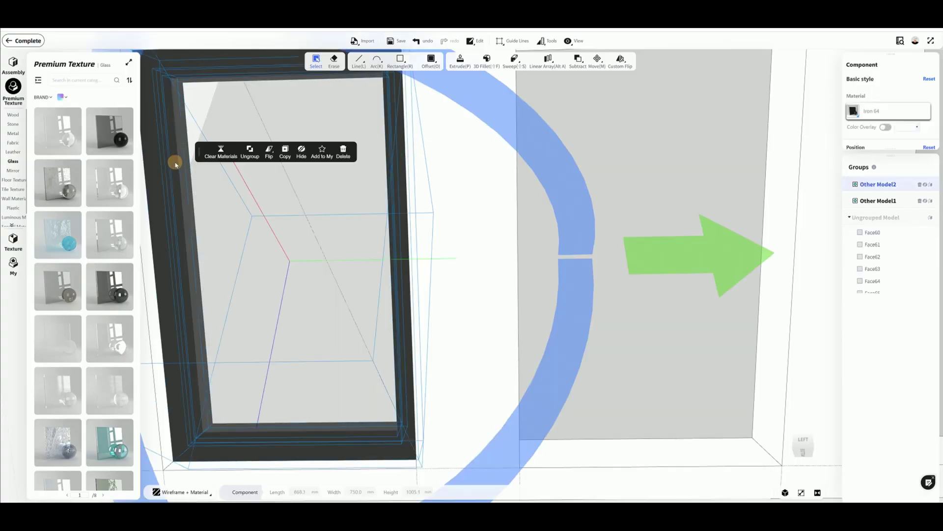
click(251, 156)
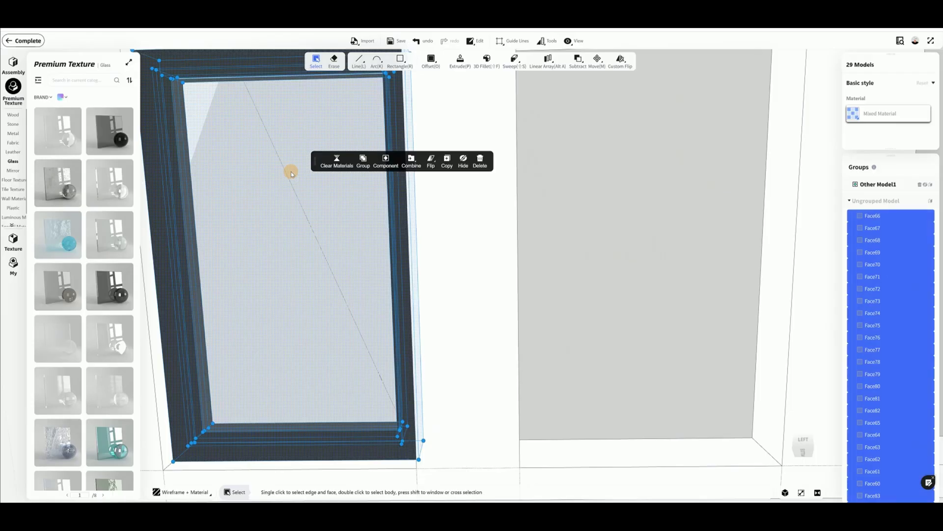
click(383, 167)
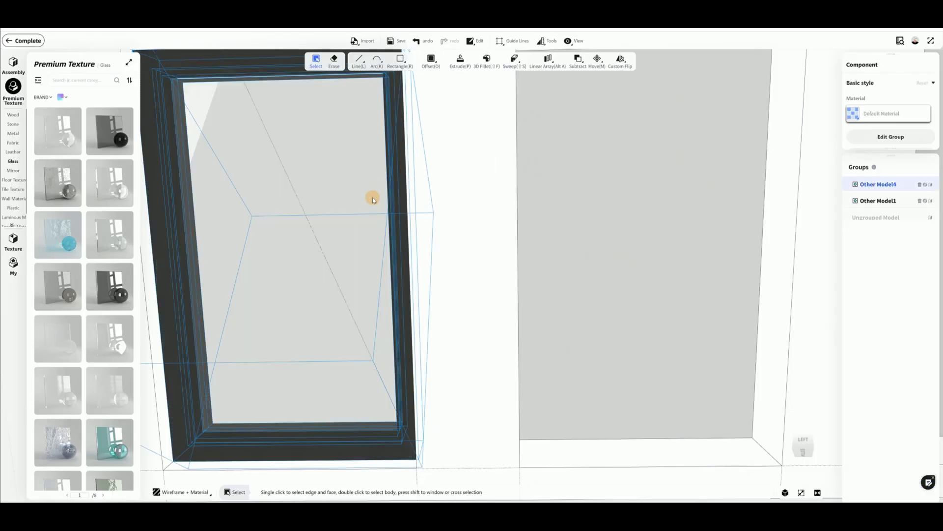
- Try to copy the window component from its lower corner to the matching corner of the second opening
scroll(373, 196, down, 5)
key(r)
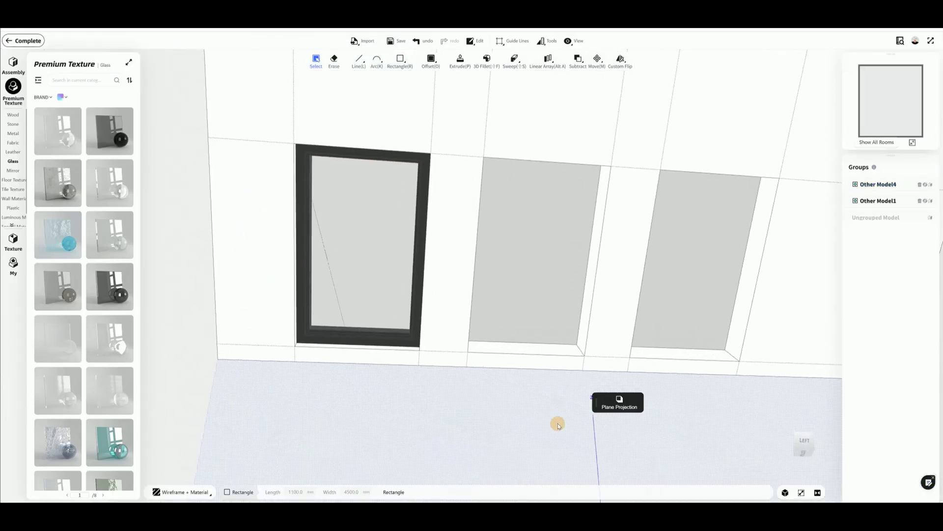
click(383, 267)
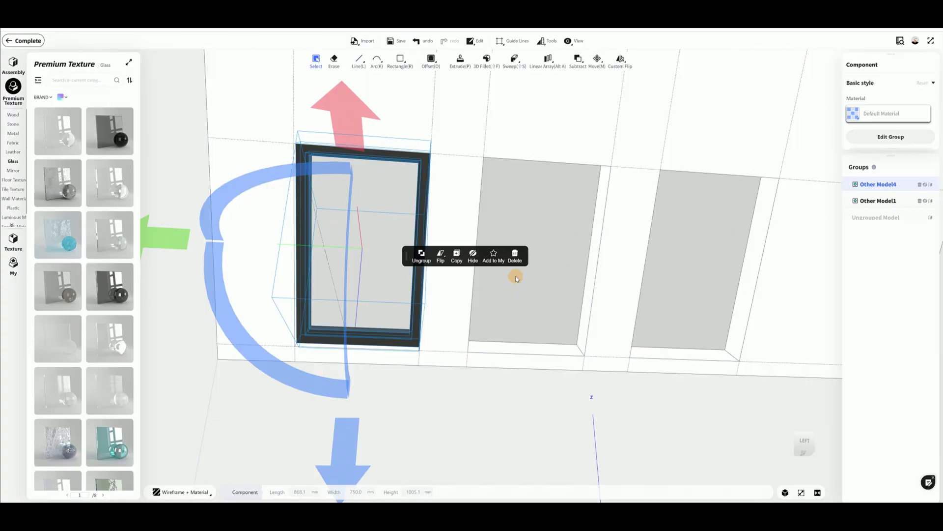
click(457, 260)
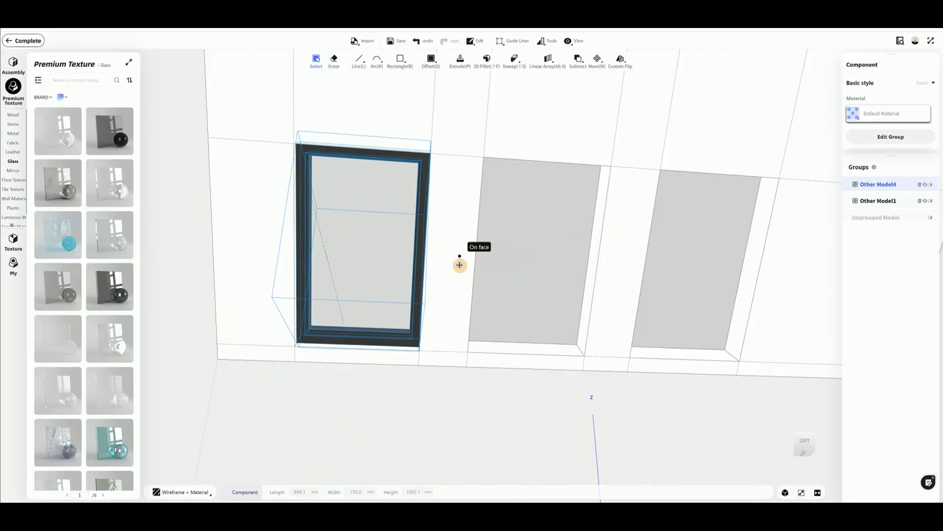
click(421, 352)
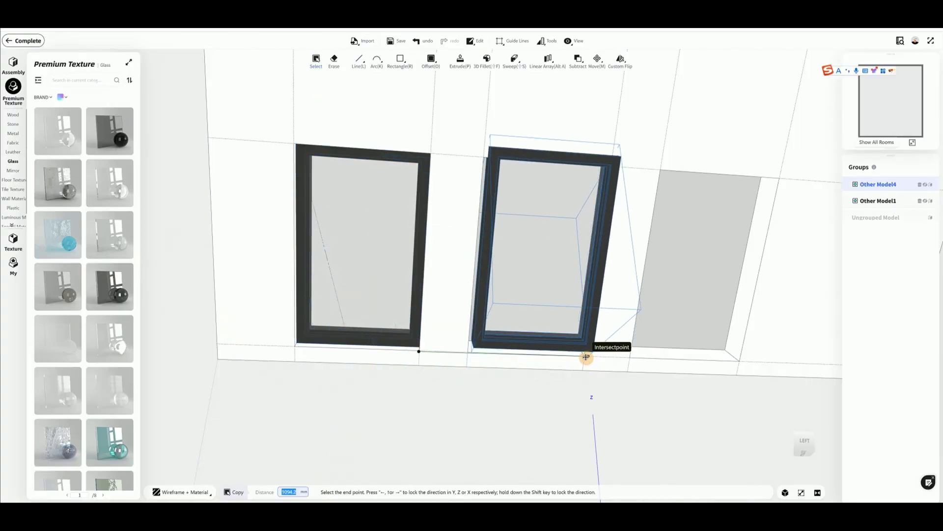
scroll(584, 357, up, 3)
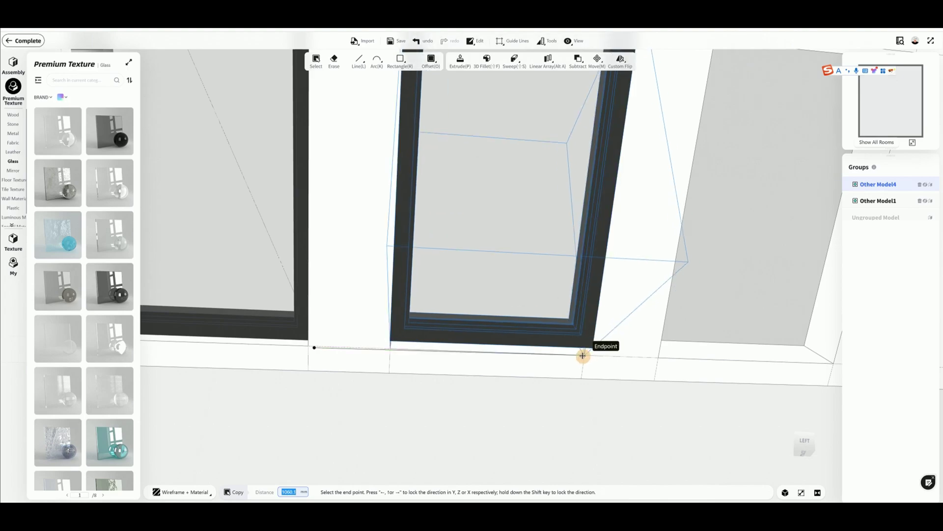
click(583, 355)
scroll(581, 369, down, 6)
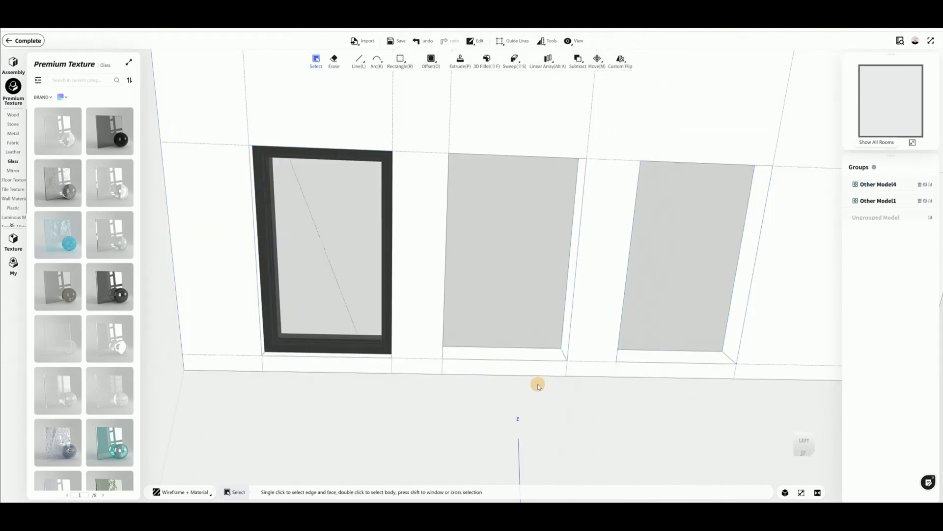
- Copy the window component from its lower corner to the matching corners of the second and third skylight openings
click(359, 343)
drag(424, 422, 541, 464)
scroll(485, 429, up, 3)
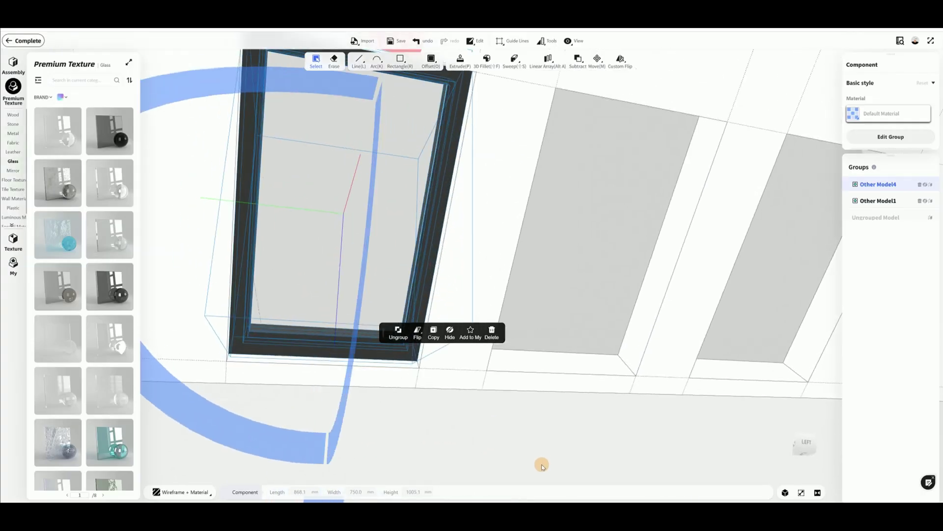
click(433, 332)
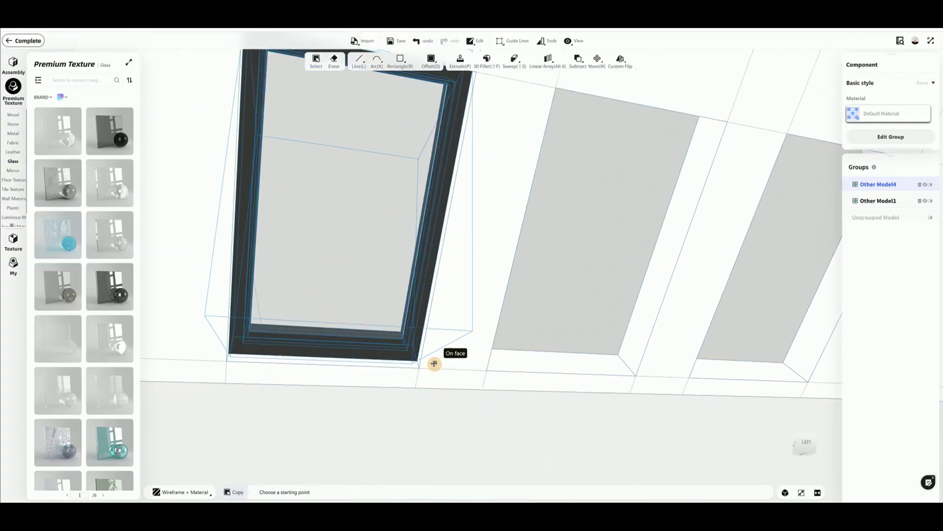
click(421, 368)
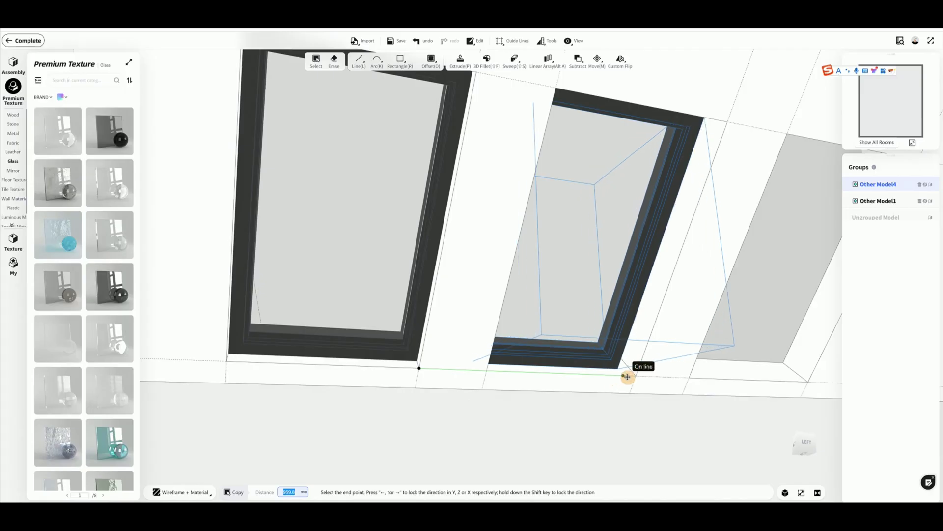
click(811, 379)
key(Escape)
scroll(548, 383, down, 5)
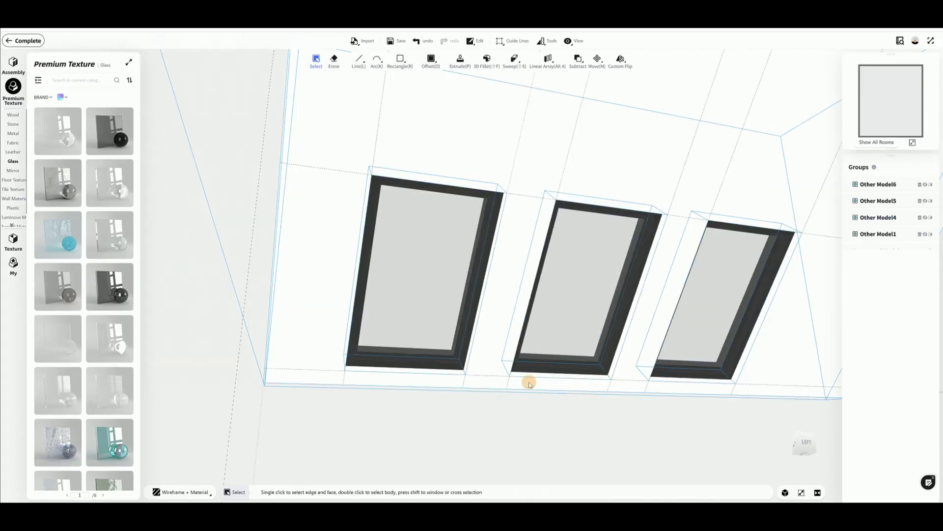
drag(530, 420, 383, 391)
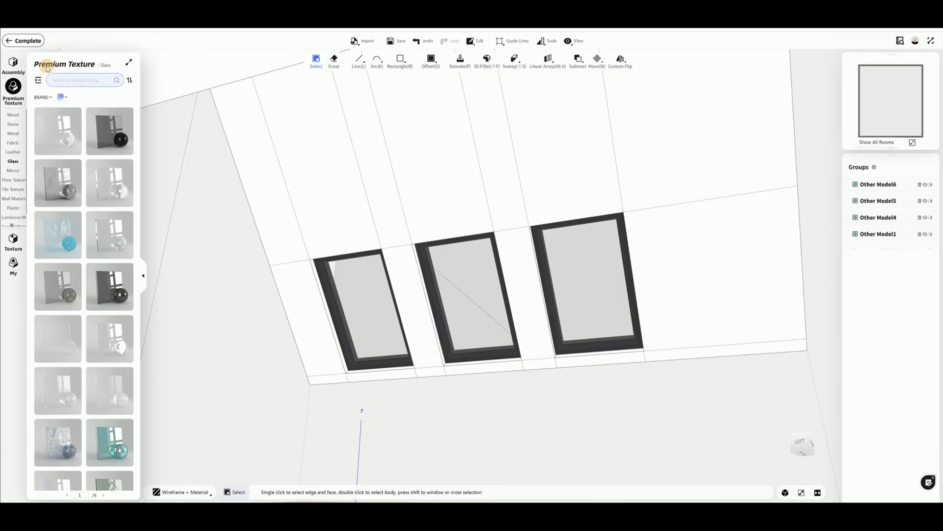
- Finish the interior modeling session and examine the roof and the three skylights from outside and inside the room
click(30, 44)
click(531, 338)
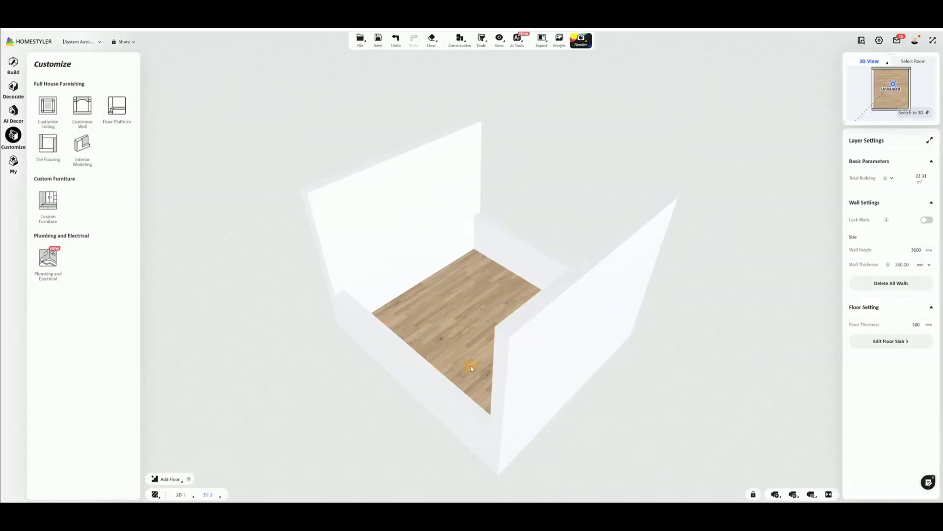
scroll(471, 368, up, 1)
drag(486, 326, 499, 292)
drag(510, 363, 512, 335)
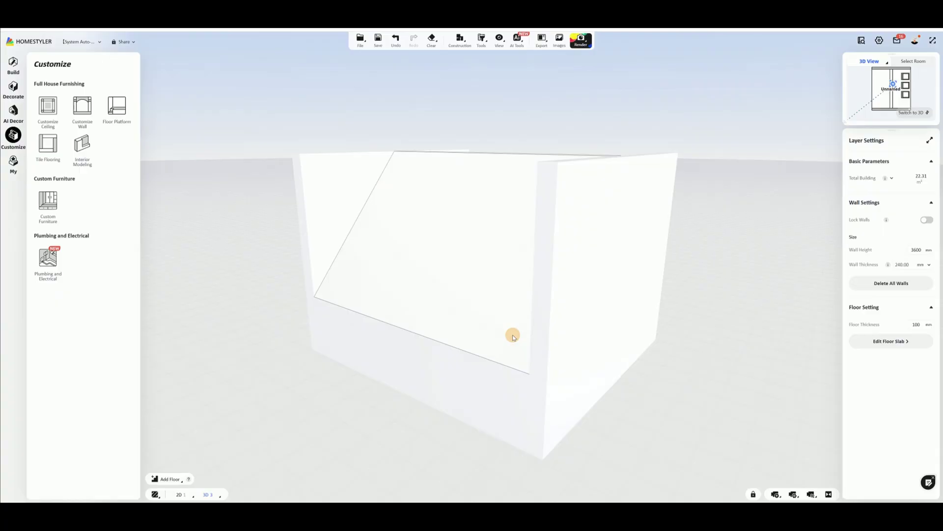
key(4)
drag(558, 383, 472, 374)
click(466, 375)
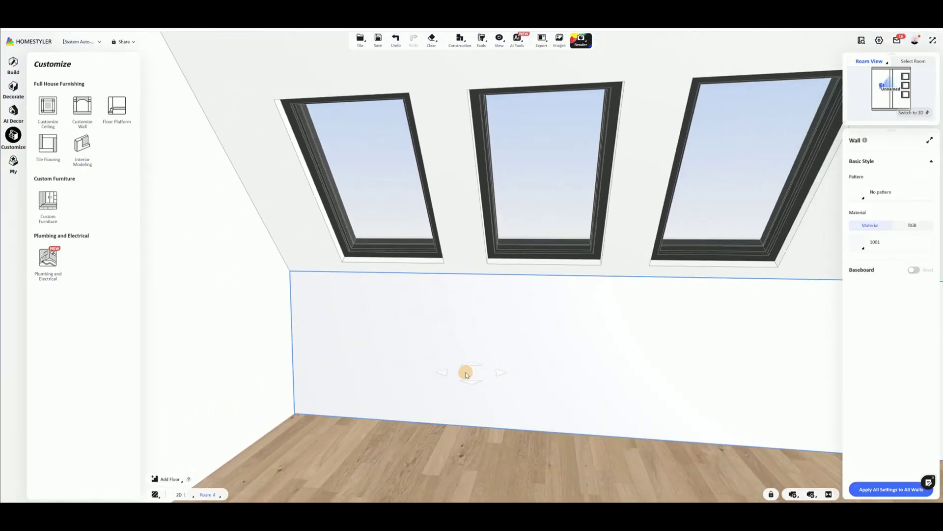
drag(465, 380, 533, 383)
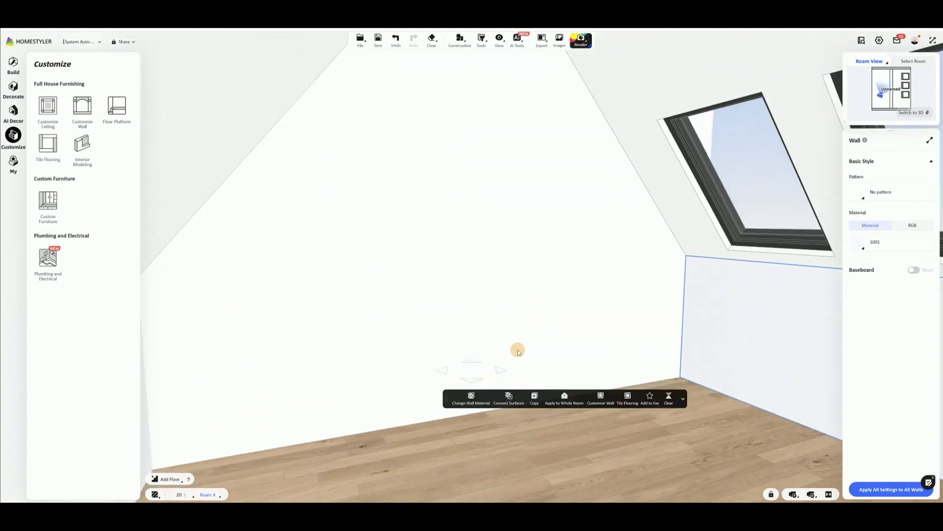
- In the 2D plan, place a white panelled swing door in the upper gable wall, about 736 mm from the left side wall
key(1)
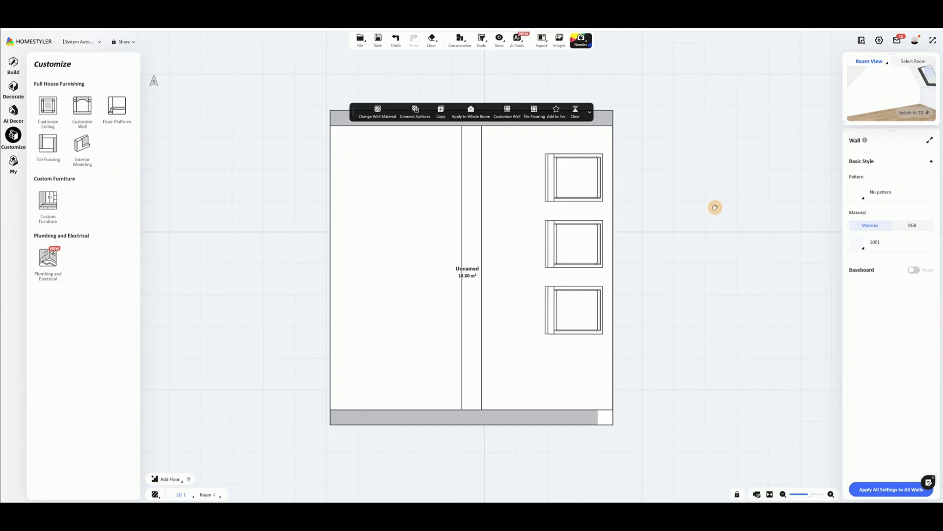
click(714, 207)
click(78, 115)
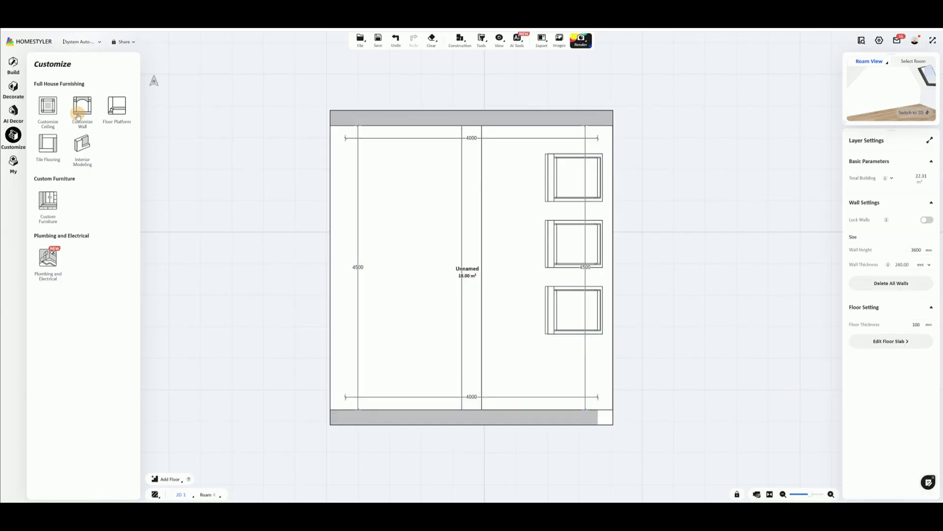
click(14, 90)
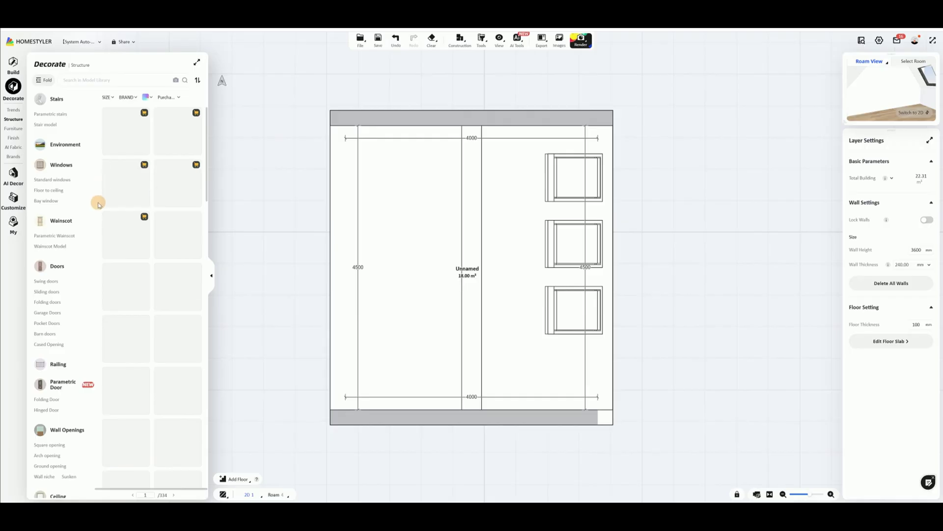
click(83, 168)
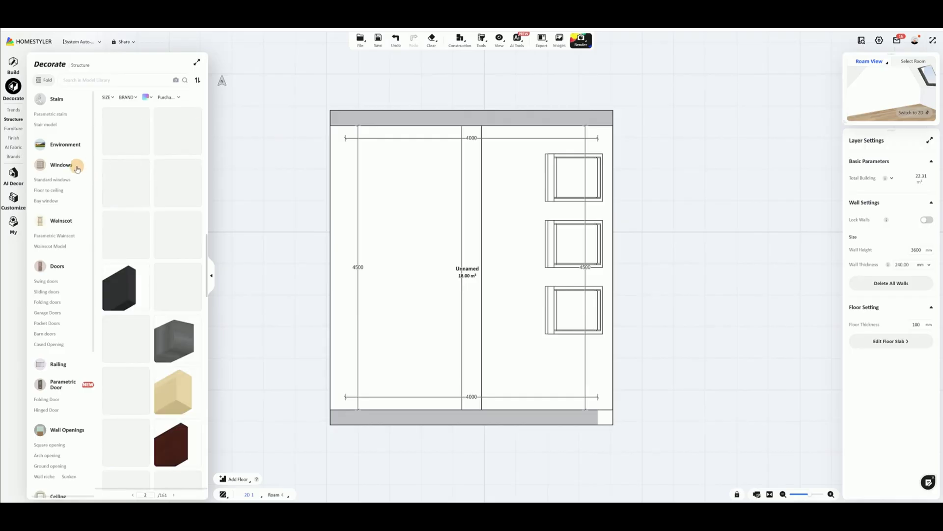
click(43, 282)
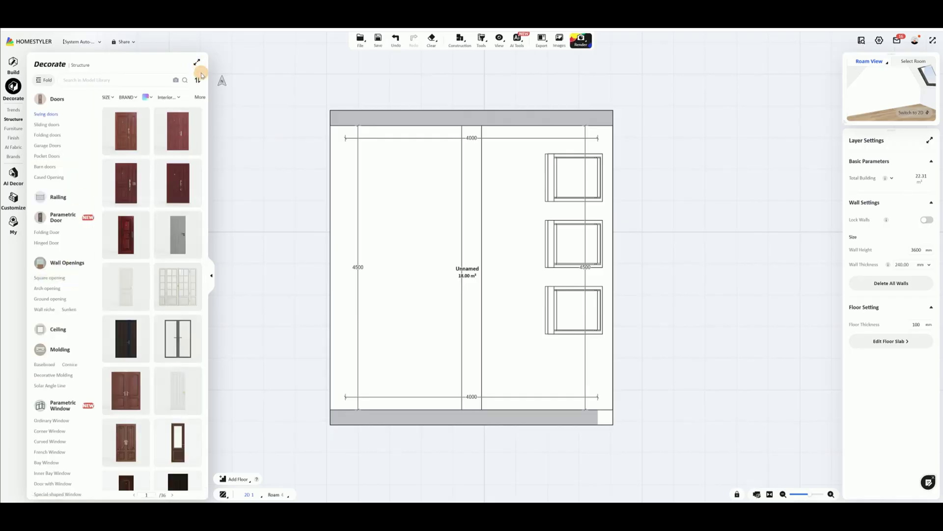
drag(163, 271, 397, 130)
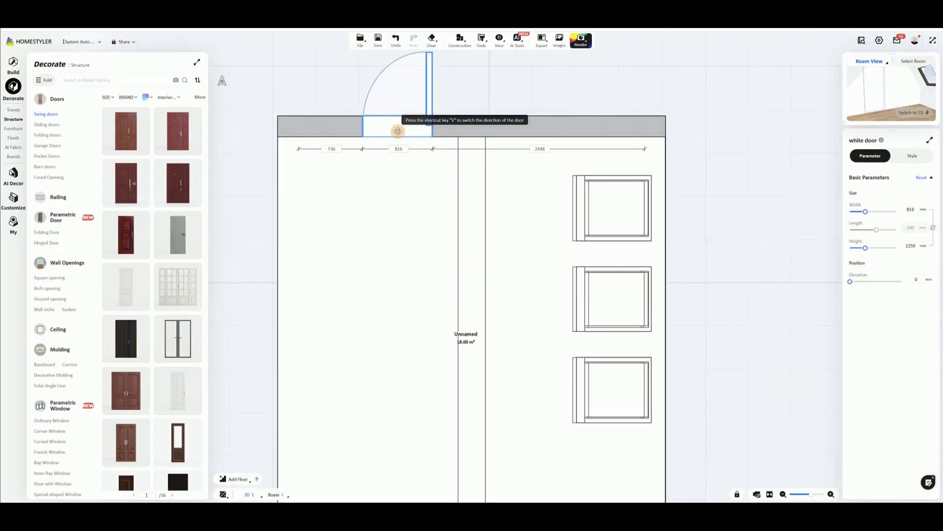
- View the white door from inside the room and set its height to 2100 mm
key(4)
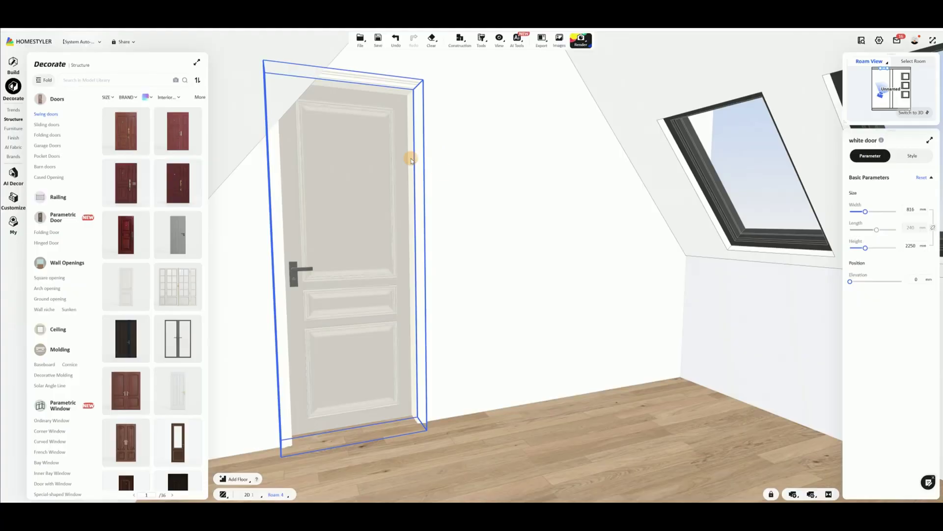
drag(499, 229, 558, 210)
drag(701, 369, 701, 408)
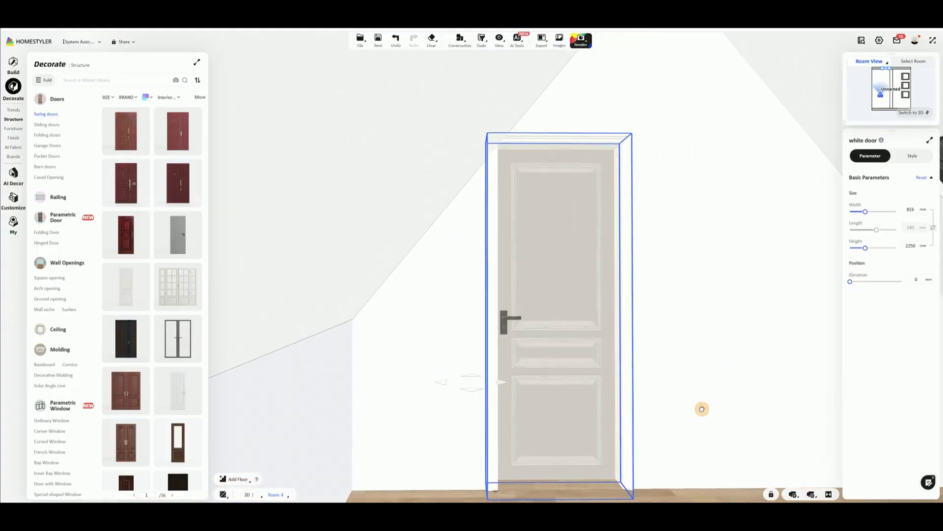
click(910, 244)
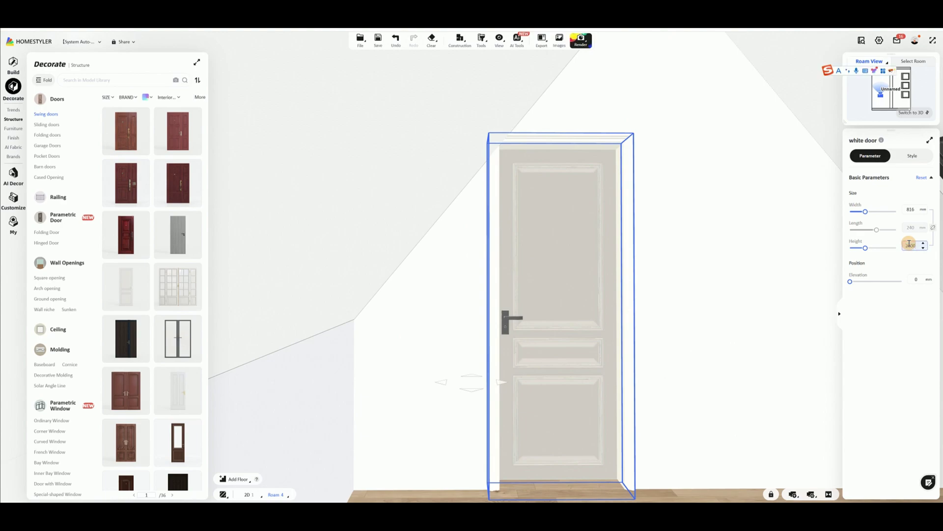
key(Return)
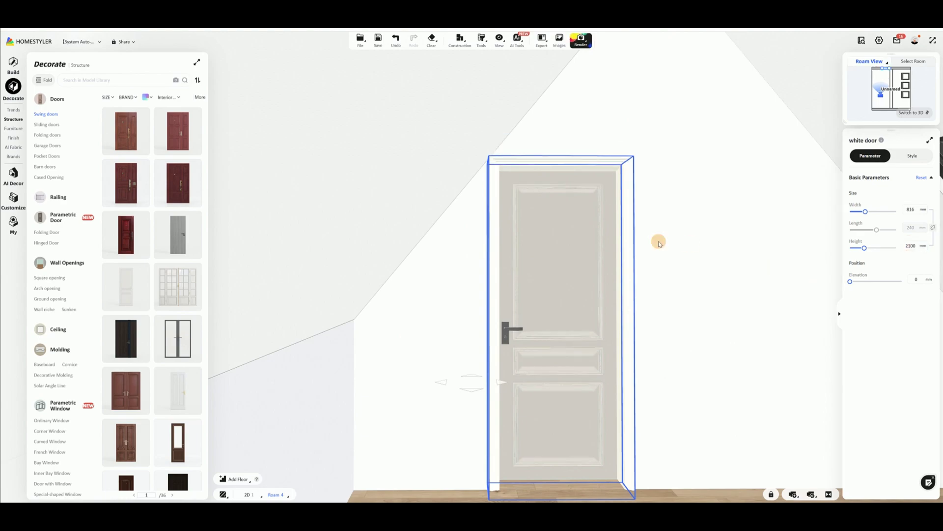
- Replace the door's pocket trim style with the flat Pocket Material profile
click(909, 163)
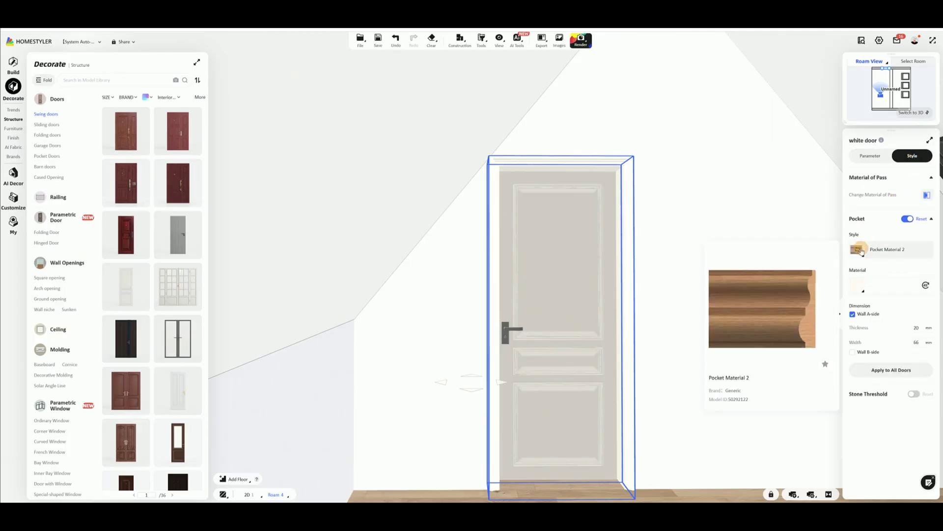
click(856, 249)
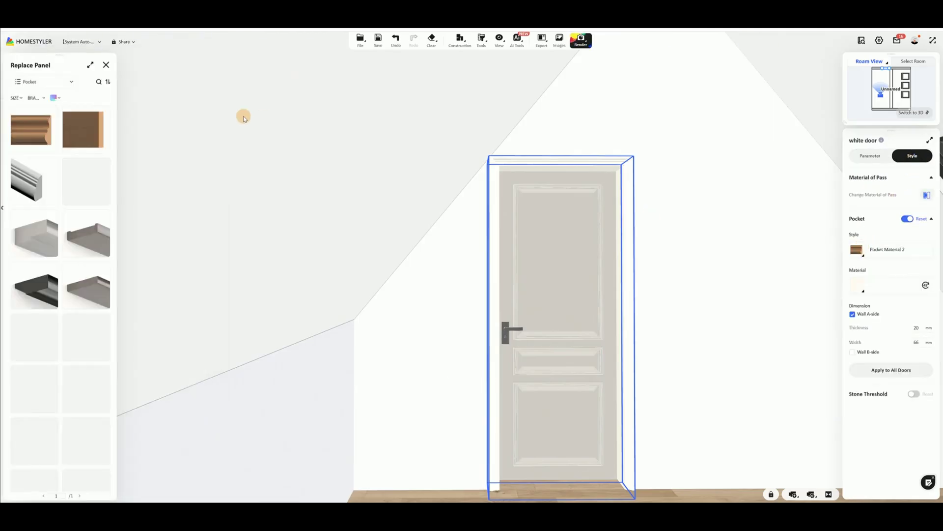
scroll(74, 215, down, 1)
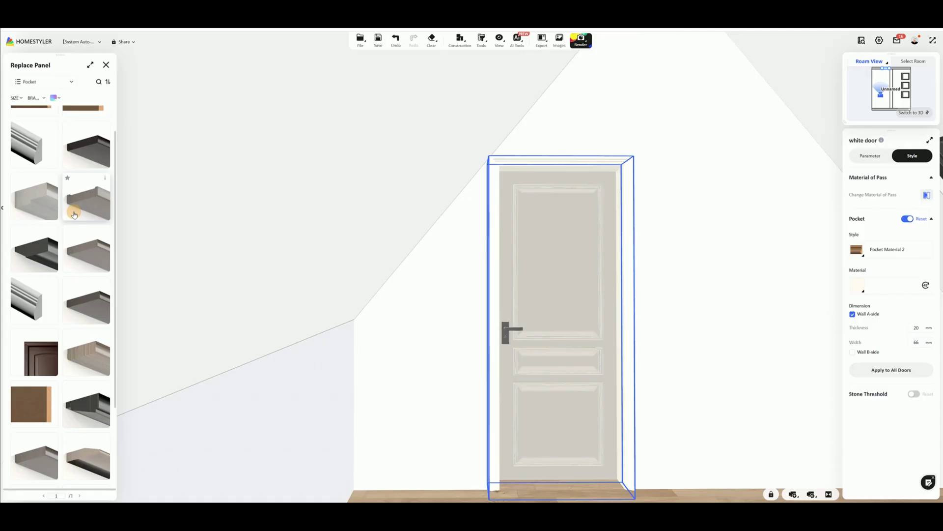
scroll(75, 212, up, 1)
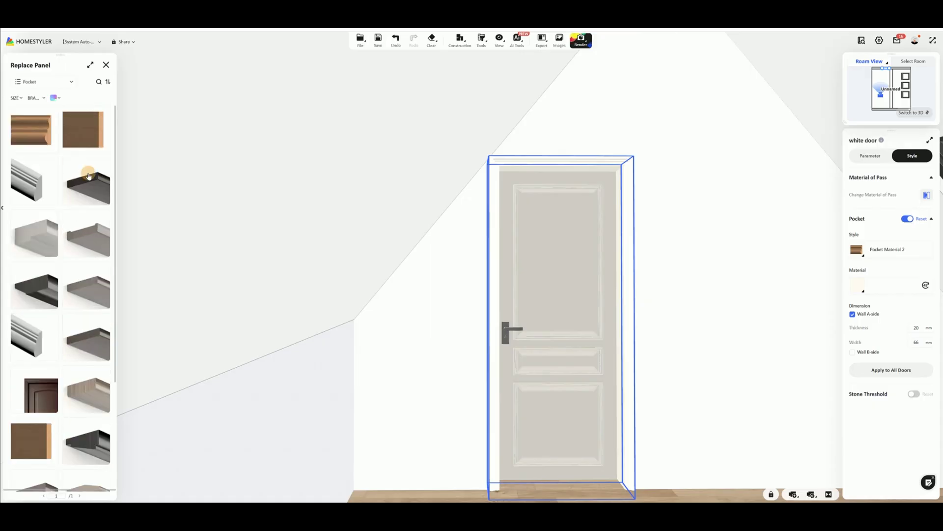
click(86, 146)
- Set the door's pocket trim width to 50 mm and its thickness to 15 mm
click(917, 343)
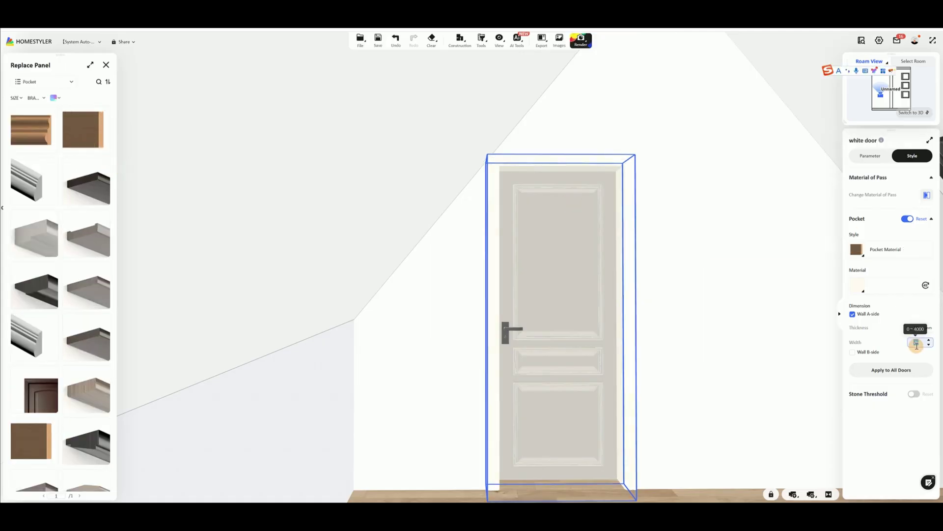
text(50)
key(Return)
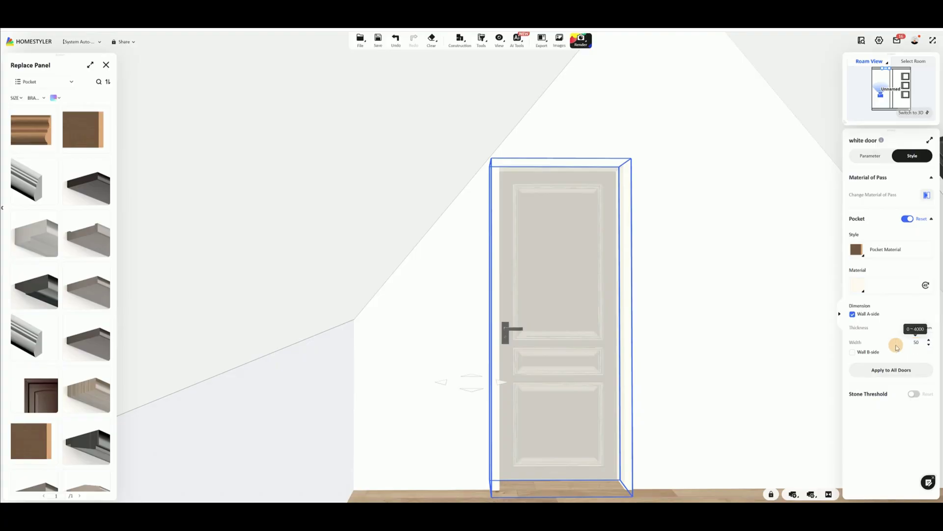
click(916, 327)
text(15)
key(Return)
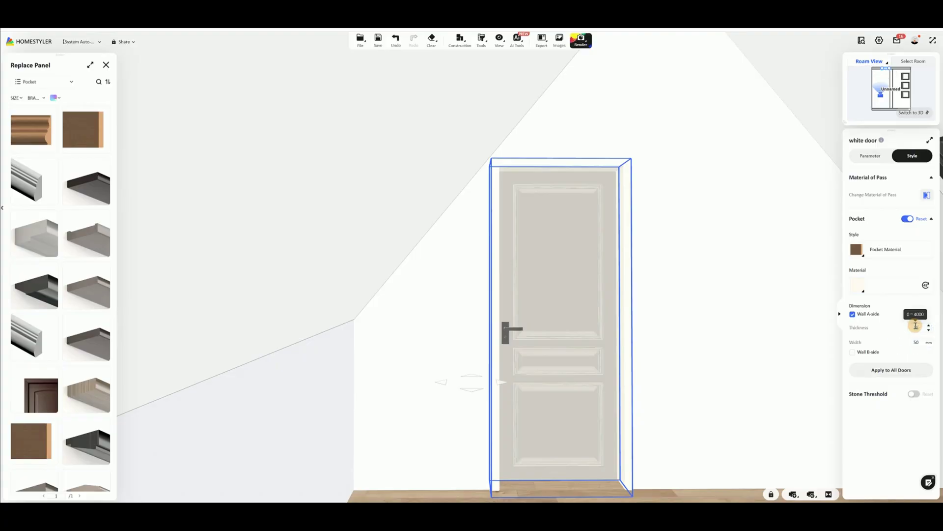
- Enable a baseboard on the door wall, choose the plain flat white style, and apply it to the current room
click(710, 471)
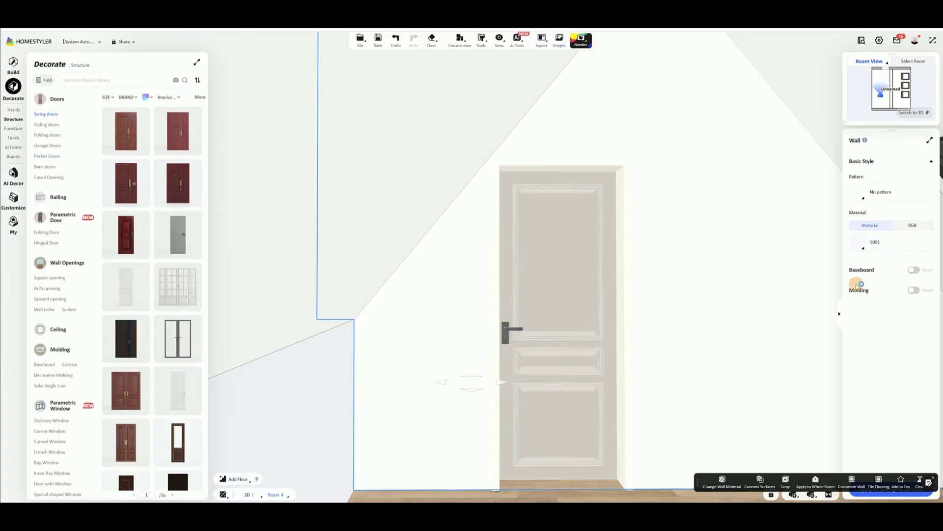
click(915, 270)
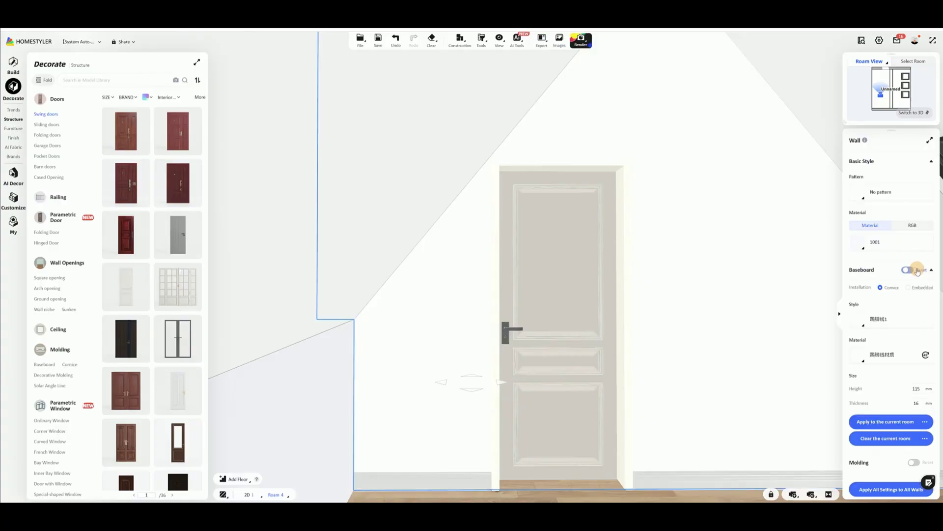
click(855, 325)
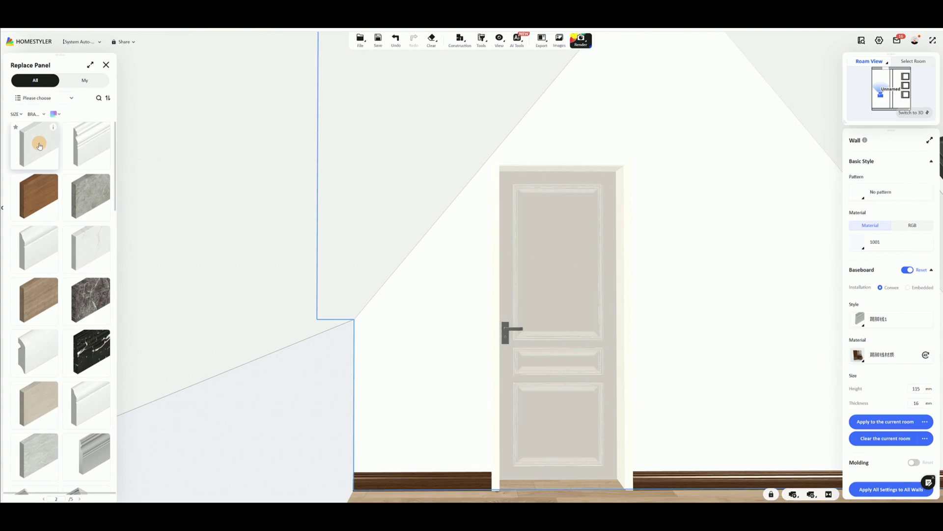
click(864, 421)
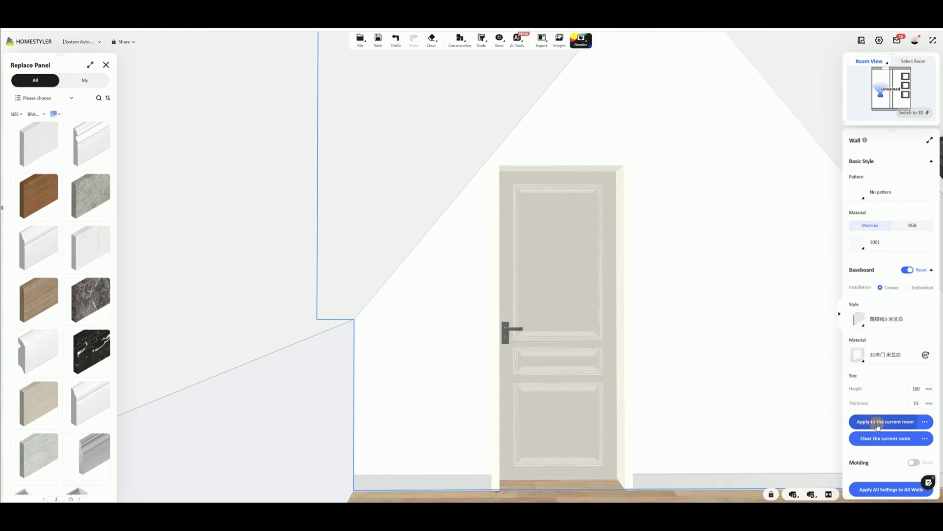
drag(697, 398, 666, 392)
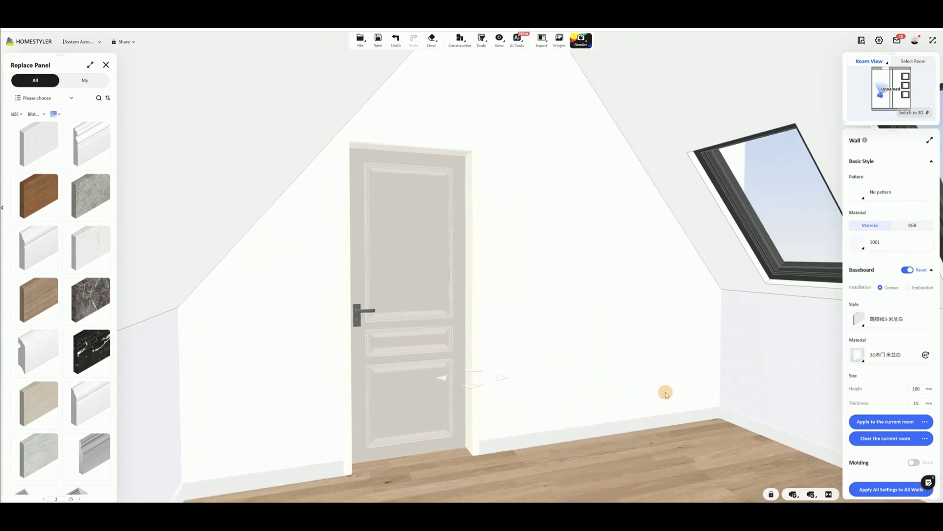
- Use the Material Brush to try to copy the white baseboard material onto the door trim, and restart the brush for another sample
click(489, 43)
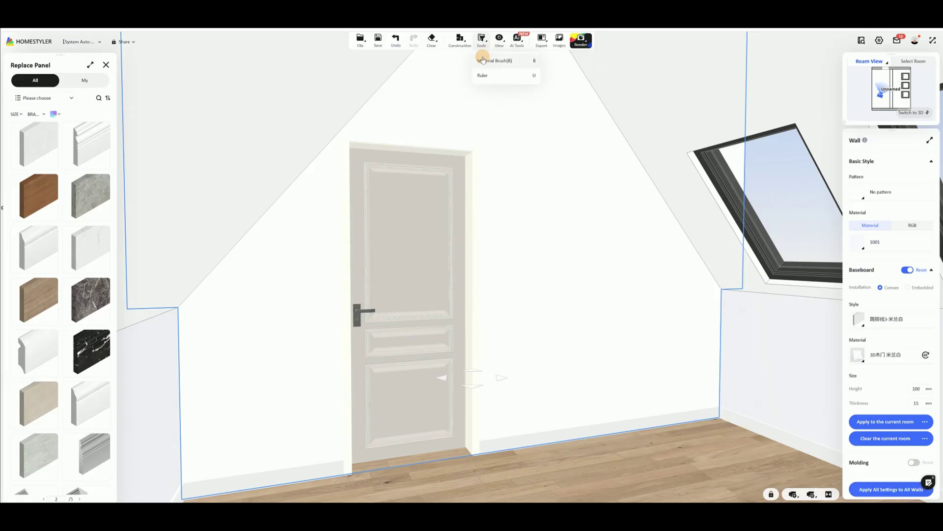
click(586, 384)
mouse_move(483, 41)
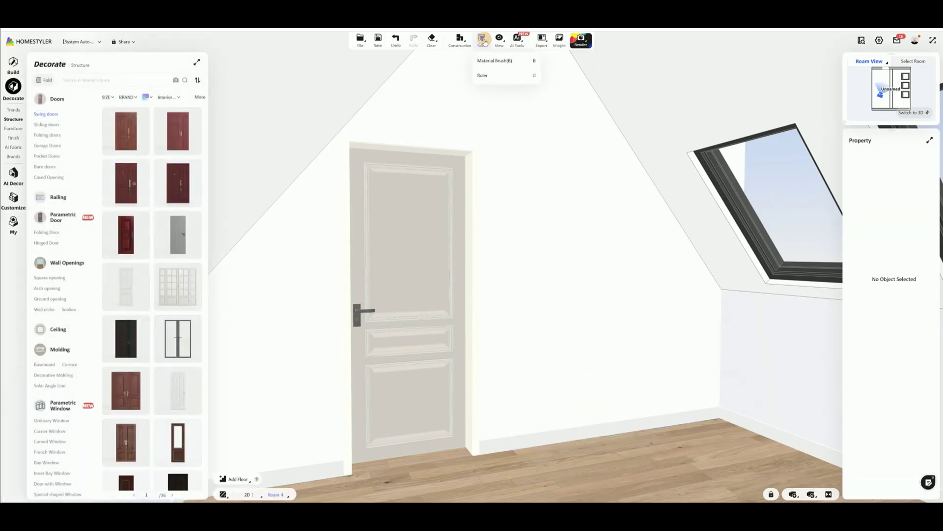
click(486, 62)
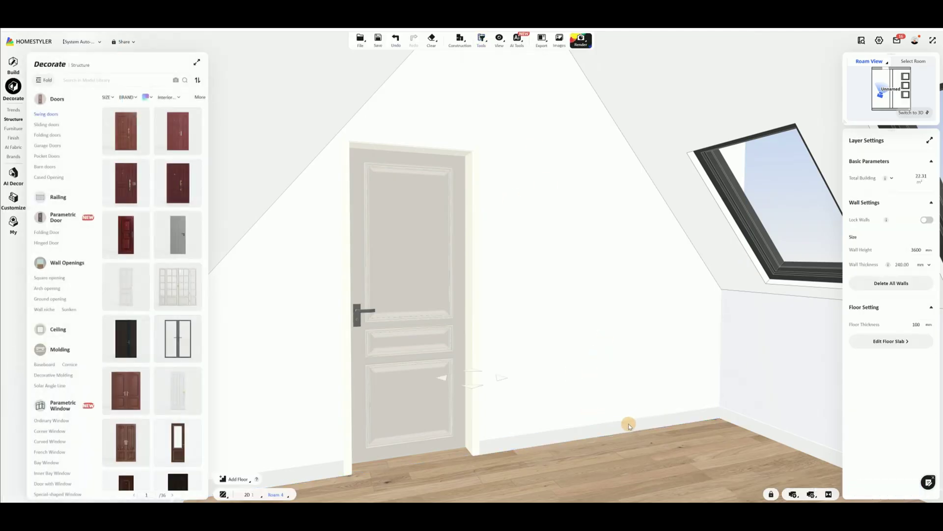
click(629, 425)
click(472, 332)
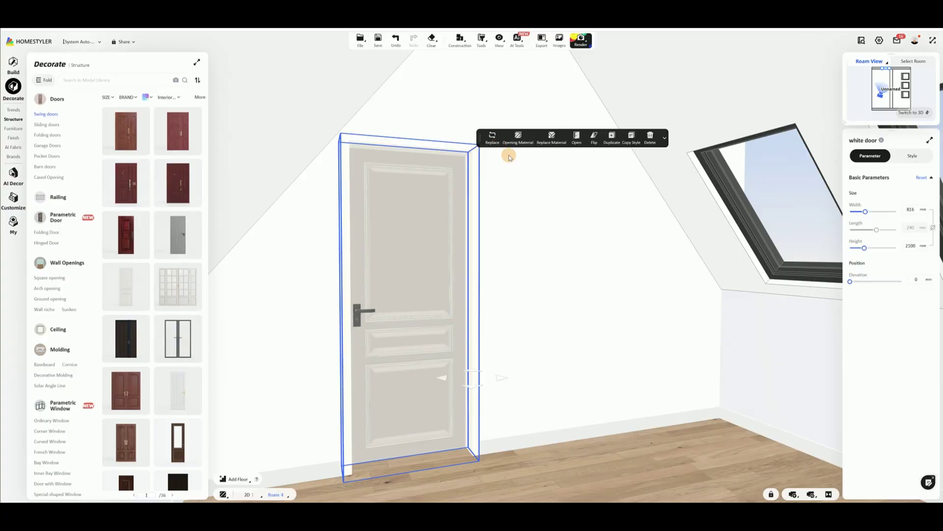
click(482, 42)
click(485, 64)
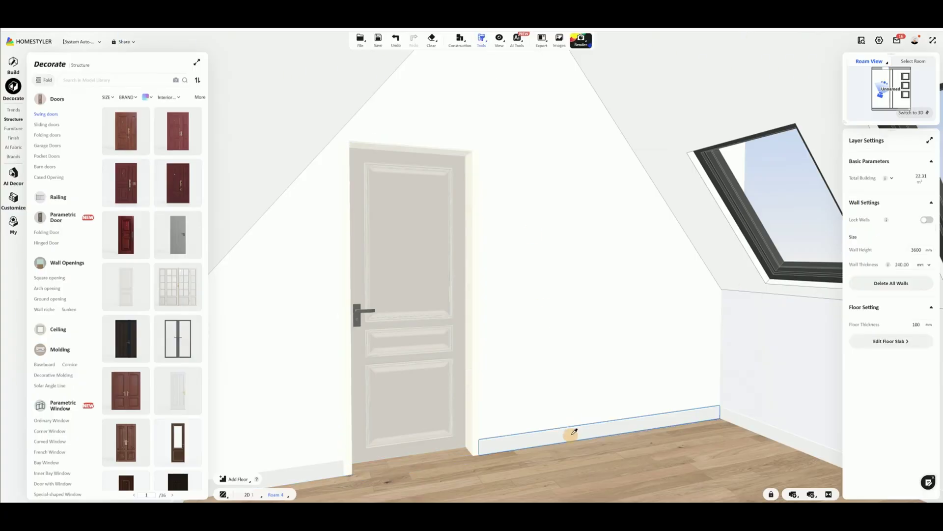
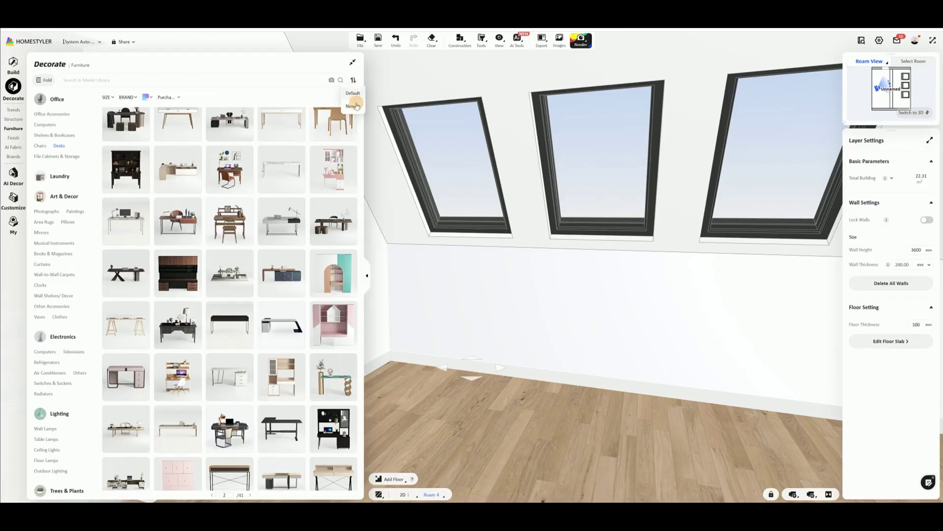
- Sort the desk models by newest and check the details of the Harmonious Zen desk and the Back to School 2024 study desk
click(356, 105)
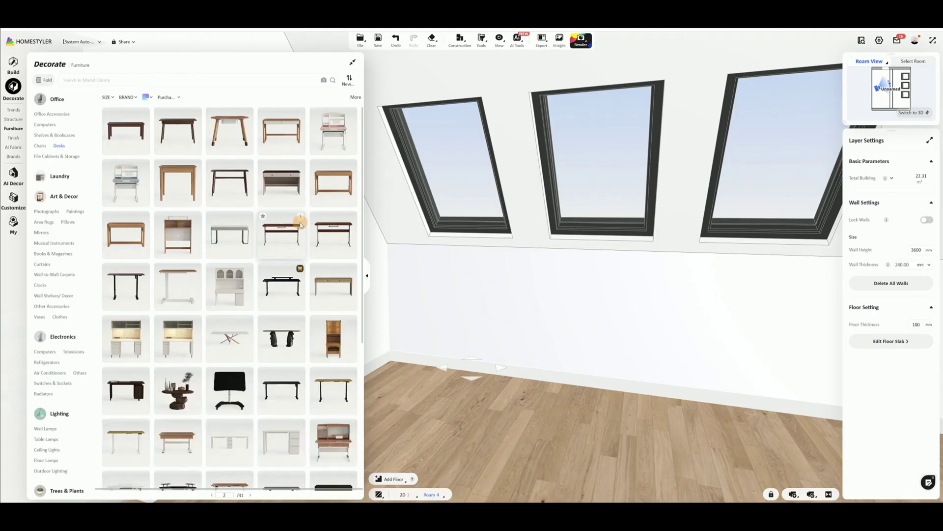
scroll(300, 223, down, 5)
scroll(301, 223, down, 2)
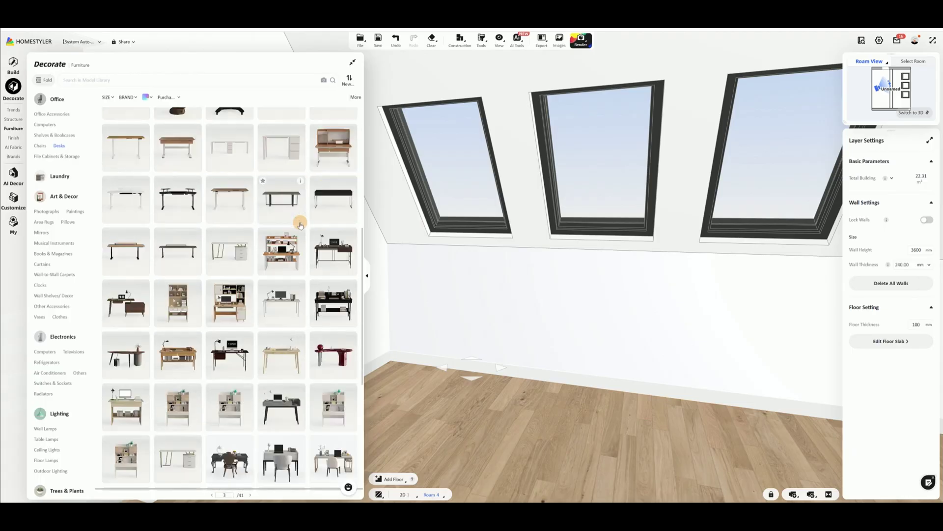
scroll(301, 225, down, 1)
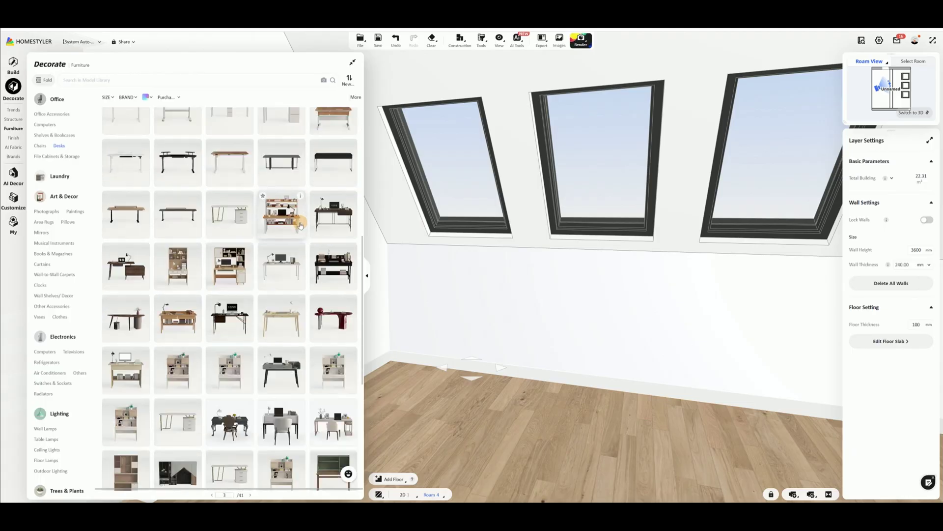
scroll(301, 225, down, 2)
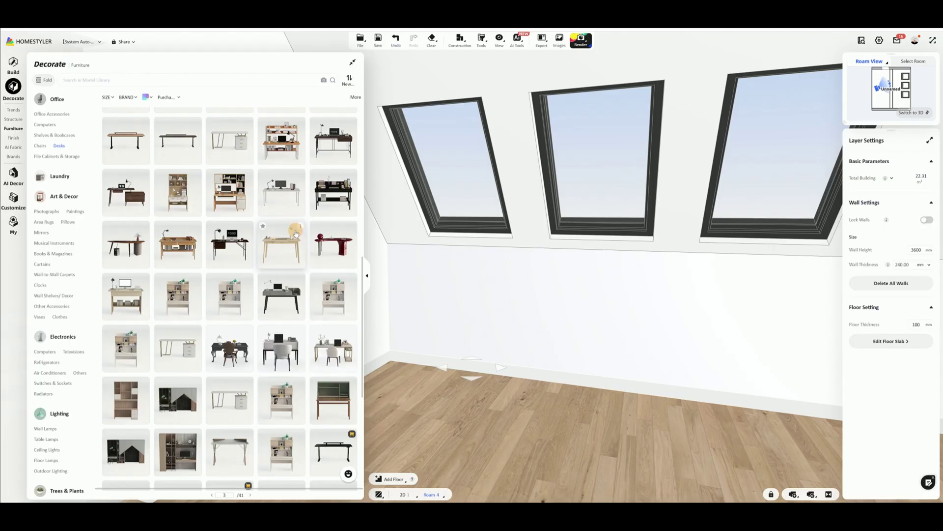
mouse_move(249, 227)
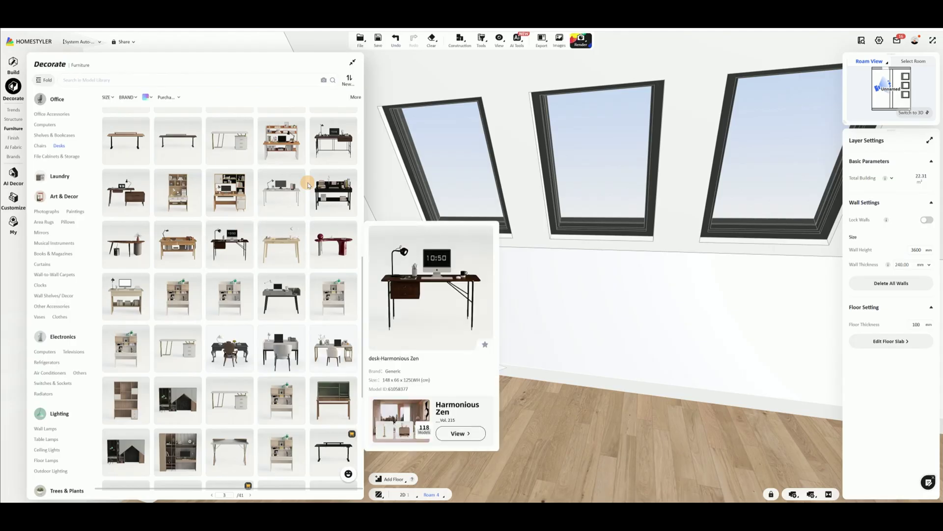
mouse_move(301, 175)
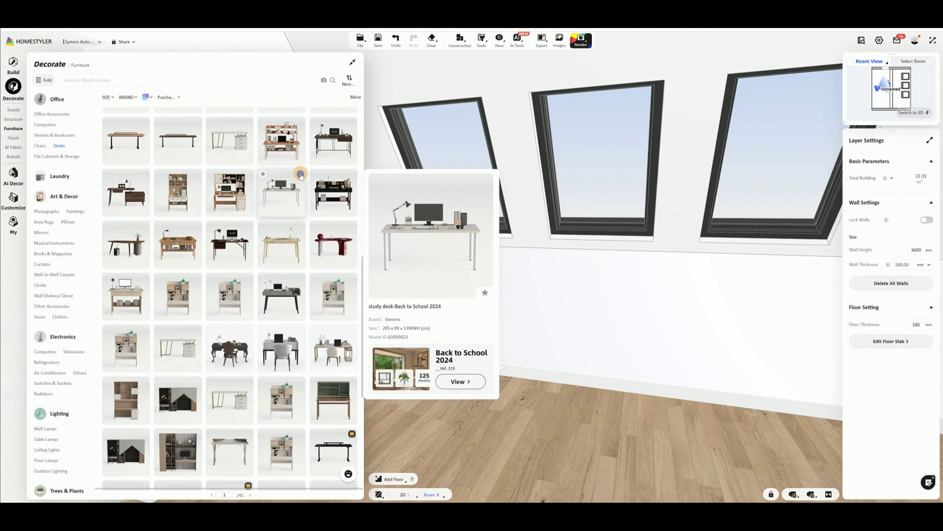
- Find a desk and chair set among the desk models and place it on the floor near the skylight wall
scroll(254, 270, down, 2)
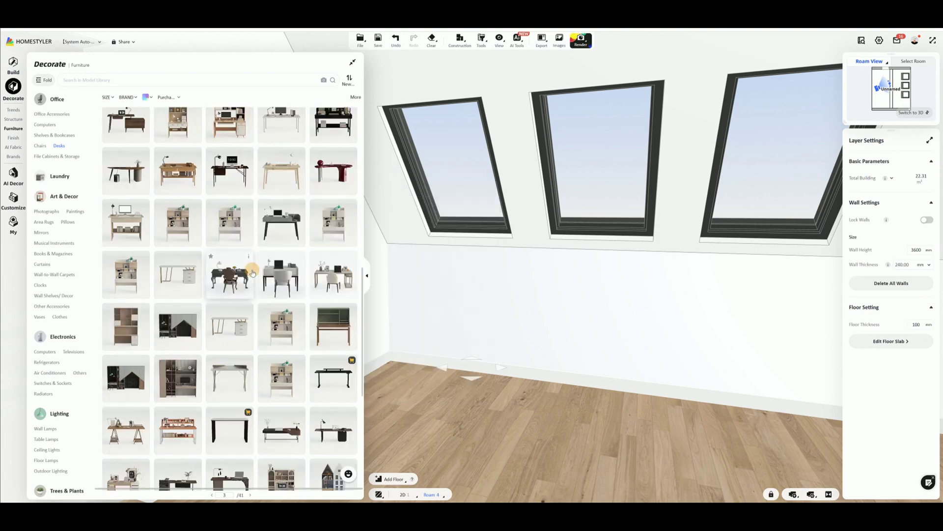
scroll(252, 274, down, 2)
scroll(252, 274, down, 2)
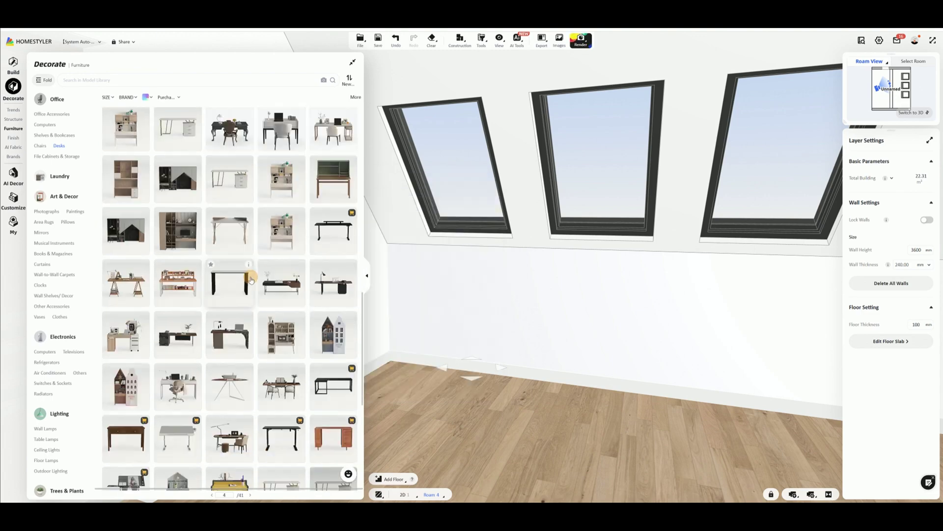
click(547, 393)
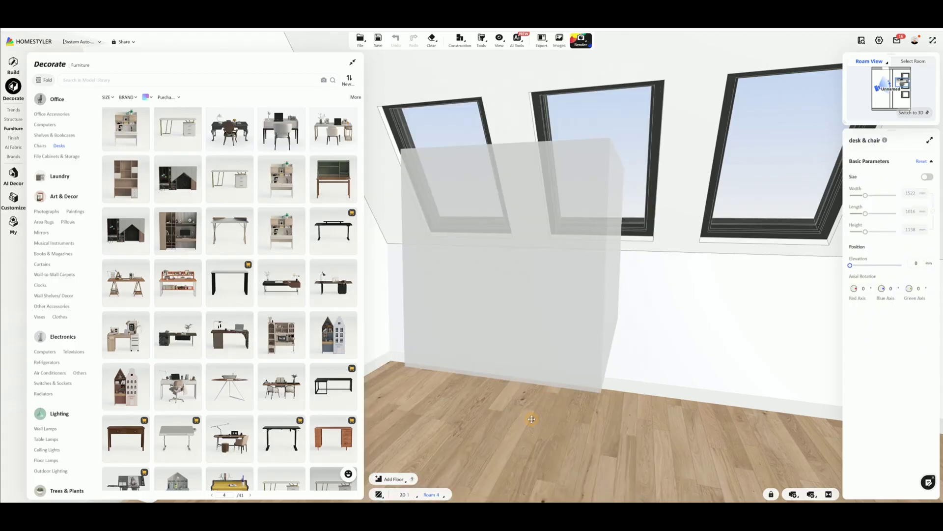
click(509, 442)
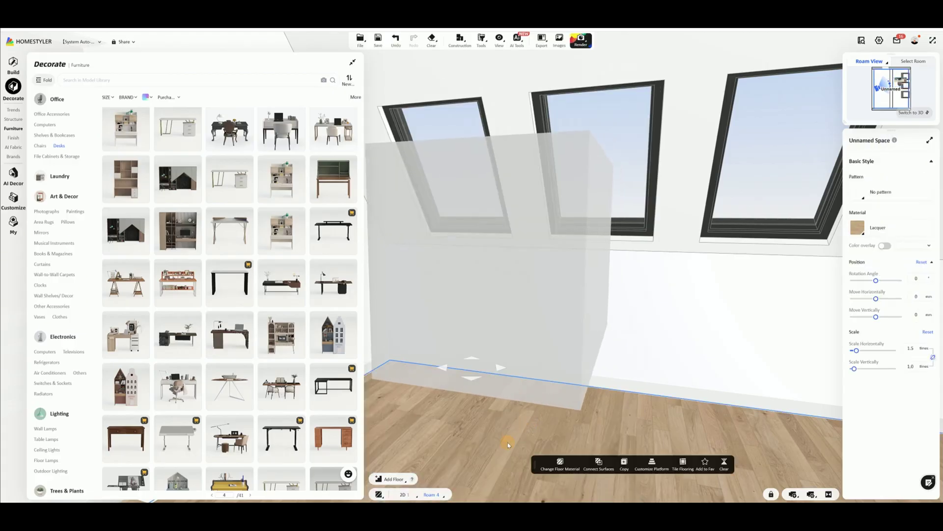
- Rotate the desk and chair set 90° about the blue axis and shift it slightly toward the door wall
drag(508, 442, 552, 420)
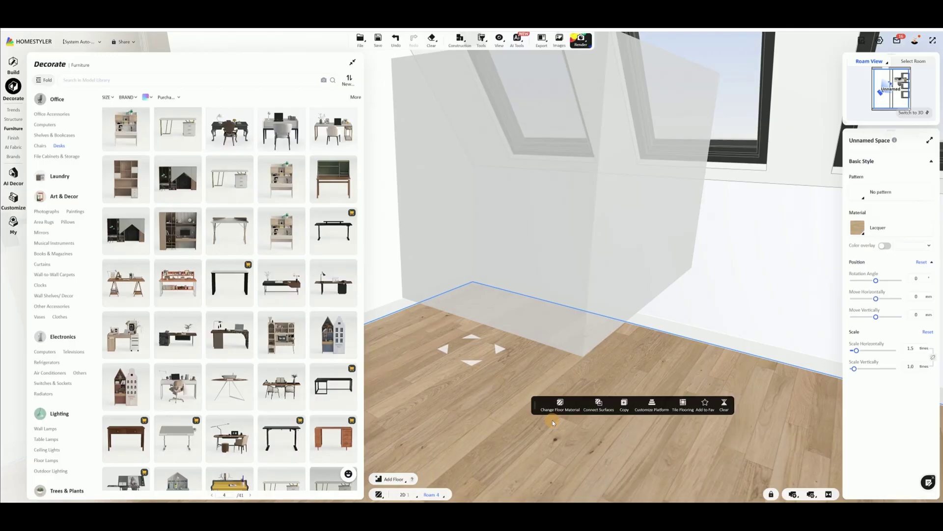
scroll(552, 421, down, 5)
scroll(590, 418, up, 3)
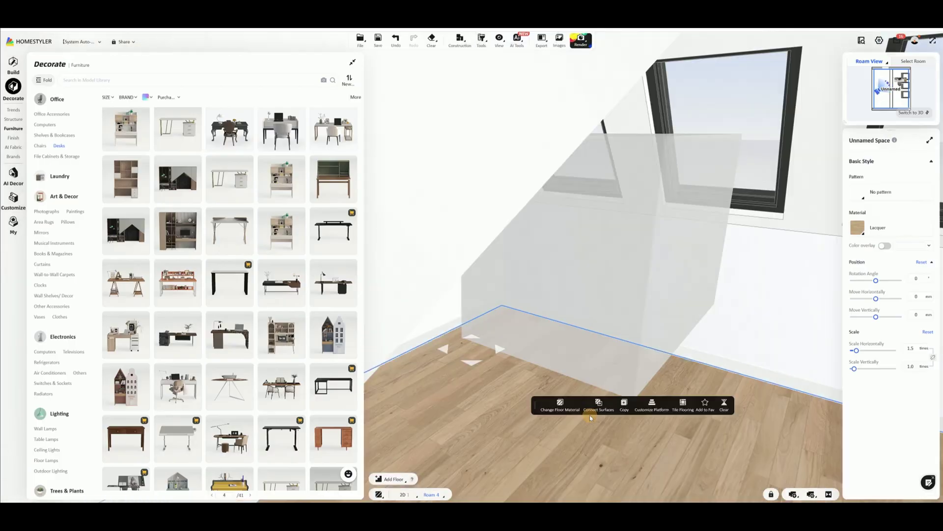
click(654, 333)
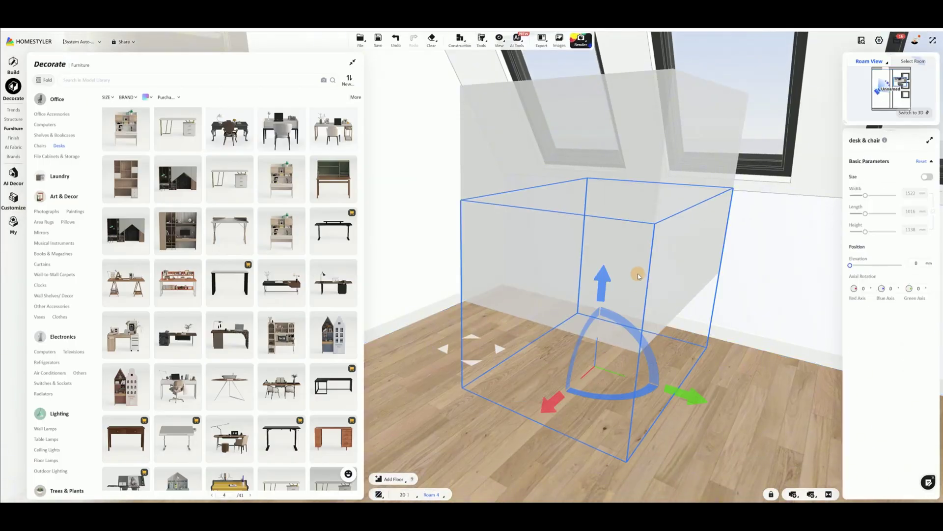
drag(642, 401, 573, 374)
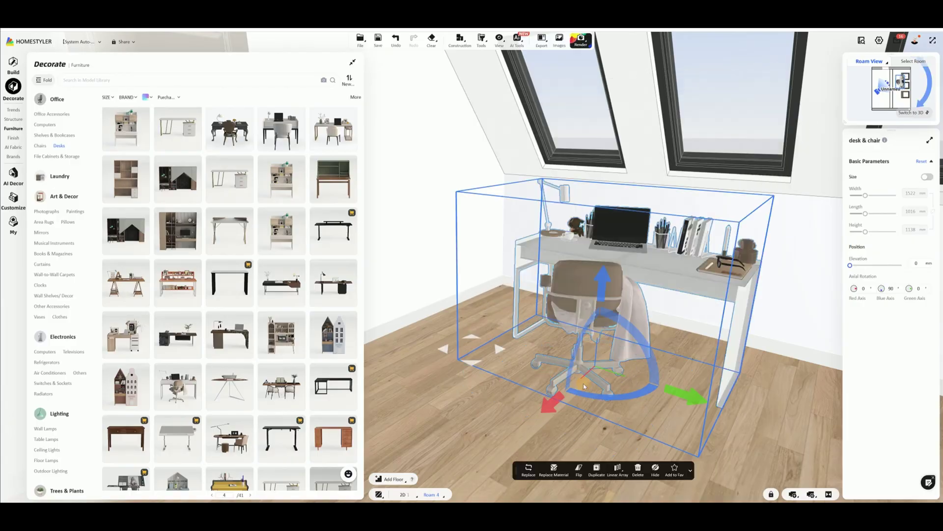
mouse_move(688, 395)
mouse_down()
mouse_move(635, 381)
mouse_move(670, 392)
mouse_up()
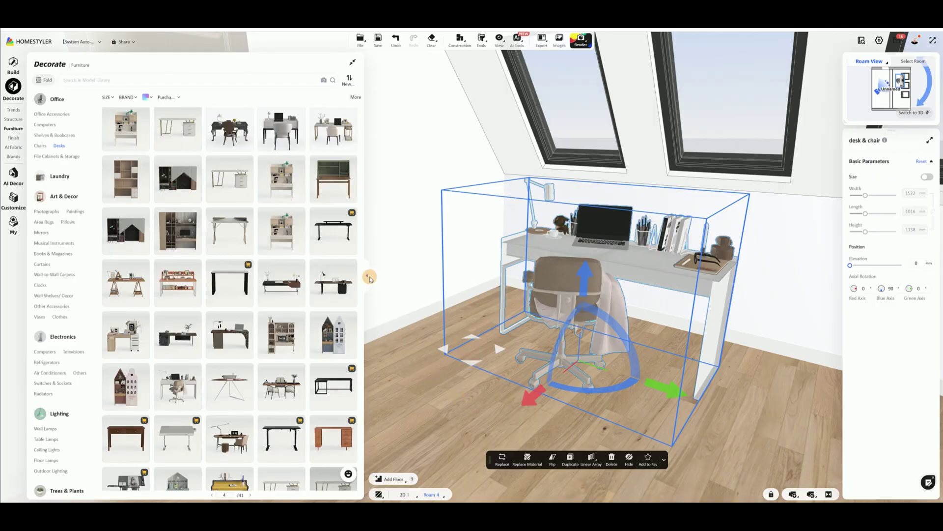
- Search the model library for "bookcase(2021)" and place the bookcase against the wall between the door and the desk
drag(444, 348, 383, 393)
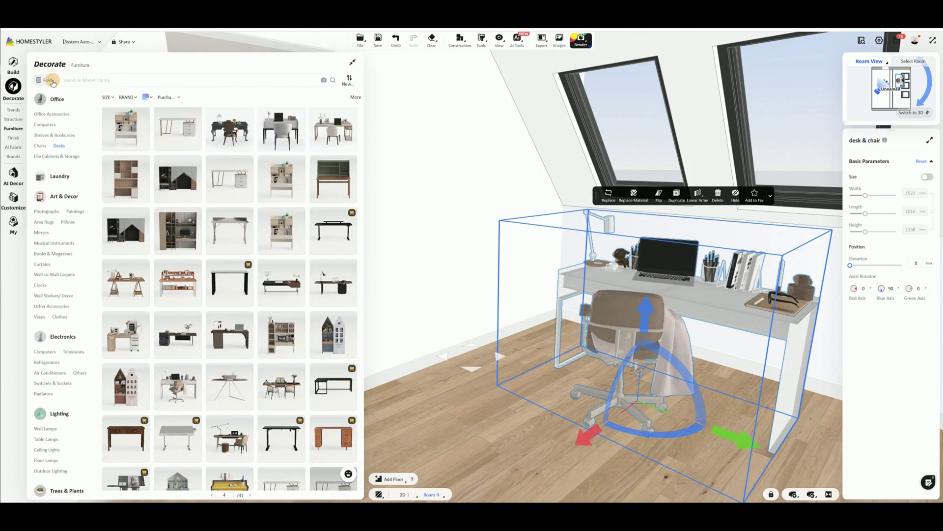
click(130, 81)
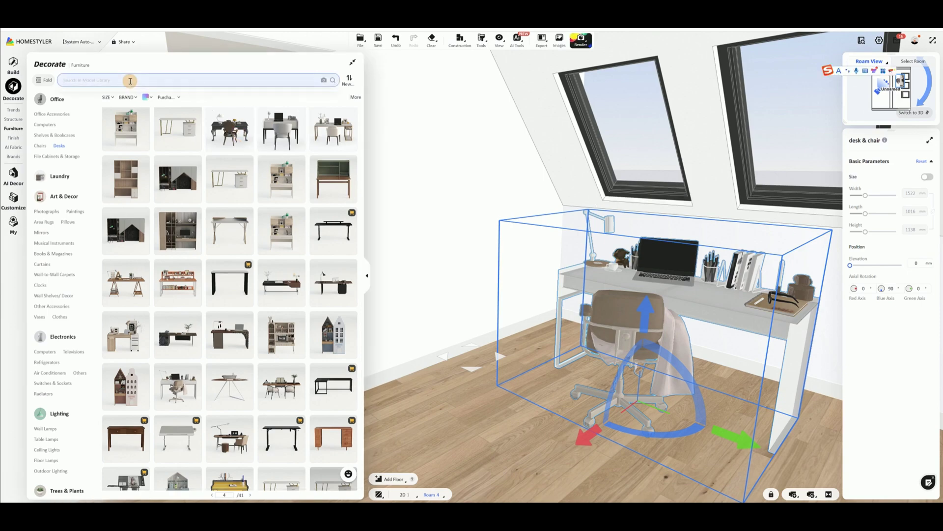
text(bookcase(2021))
click(335, 80)
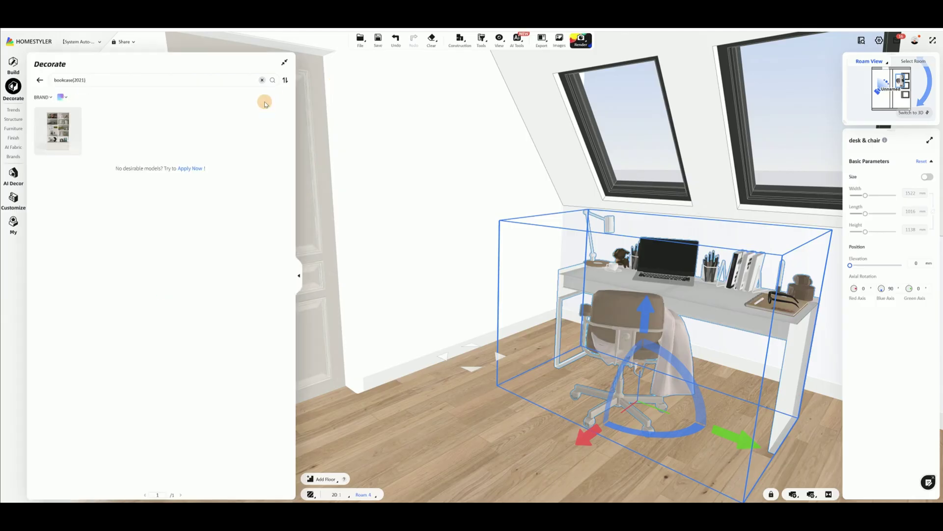
drag(57, 144, 482, 346)
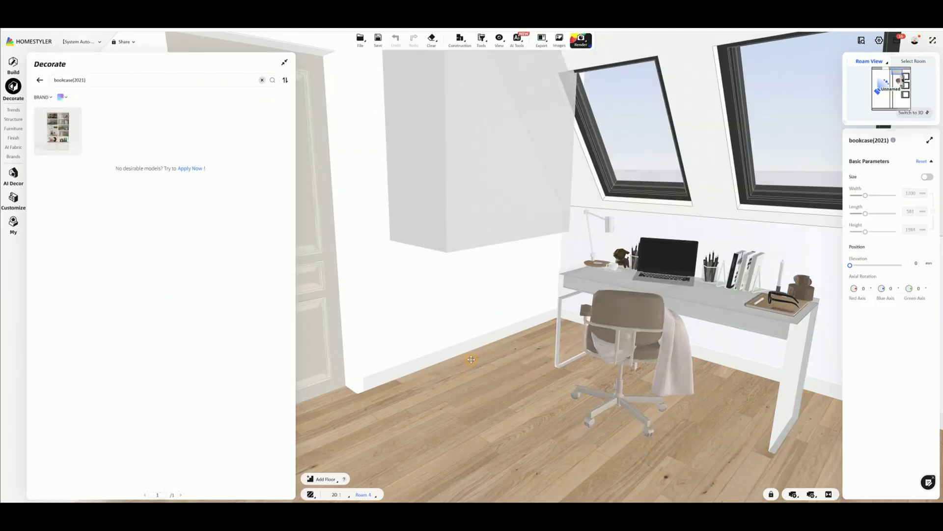
click(485, 389)
- Move the bookcase slightly along its red axis toward the door, away from the desk
drag(431, 406, 467, 388)
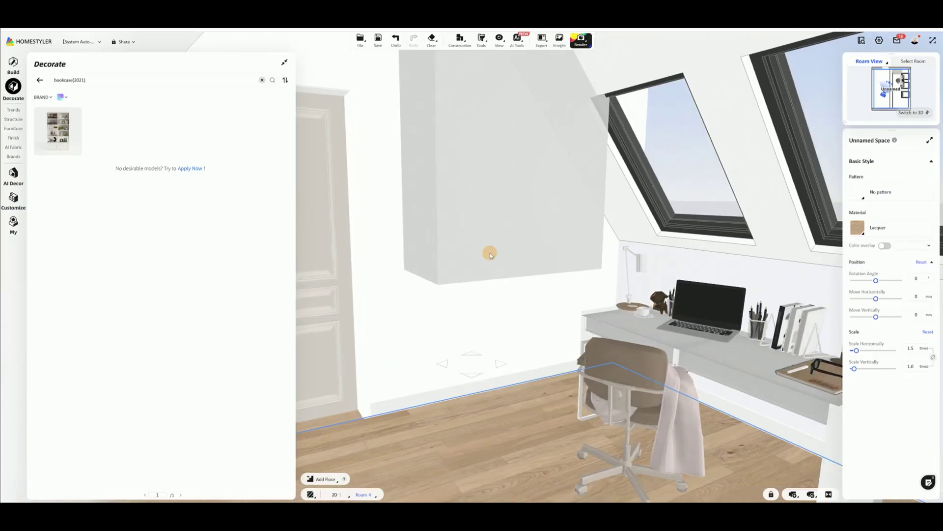
click(490, 253)
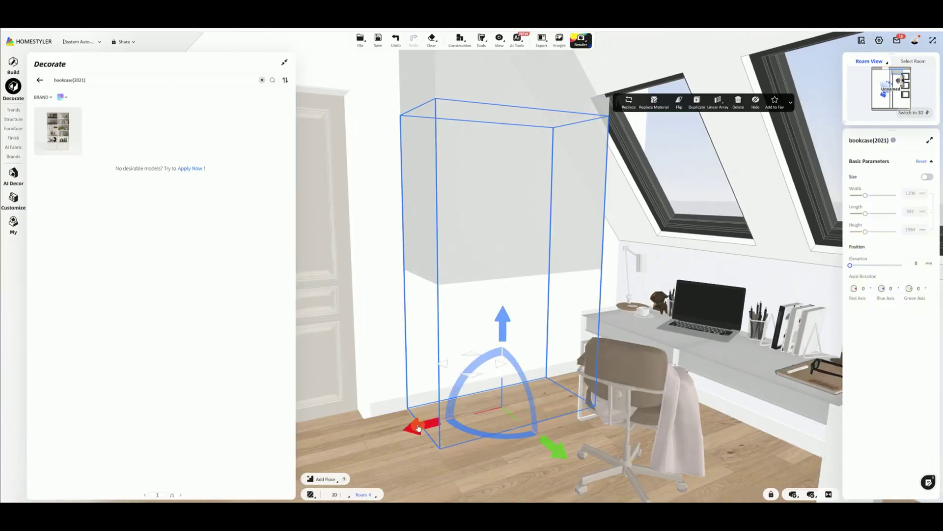
drag(416, 429, 402, 432)
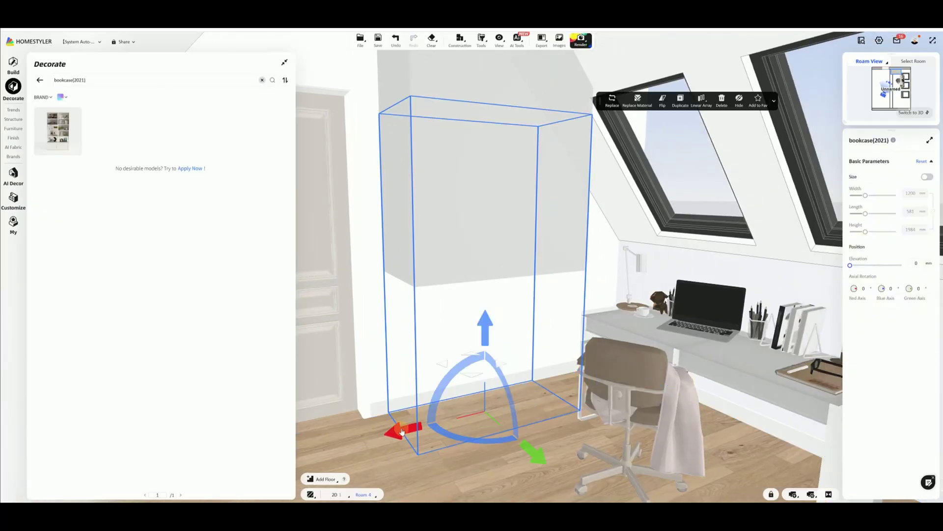
click(529, 484)
drag(529, 478, 400, 367)
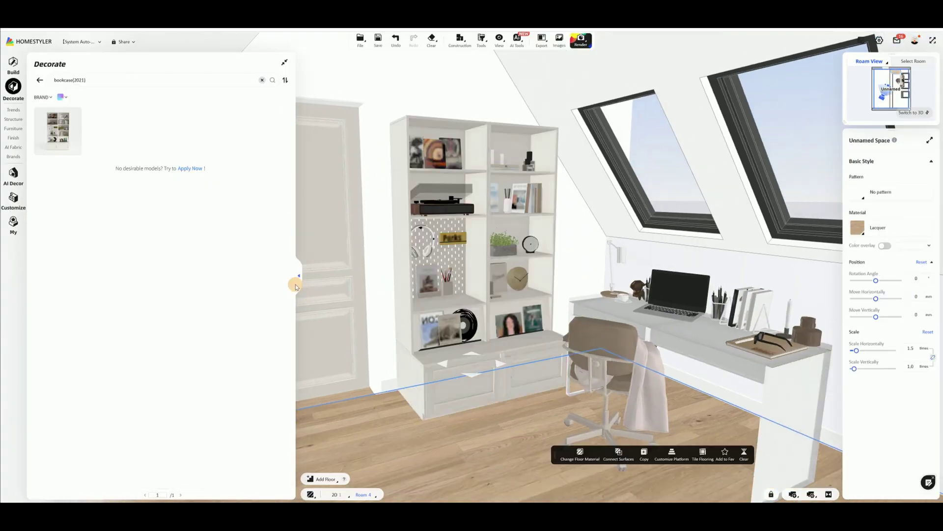
- View the empty end wall opposite the door and list the Bedroom category's bed models sorted by newest
click(296, 285)
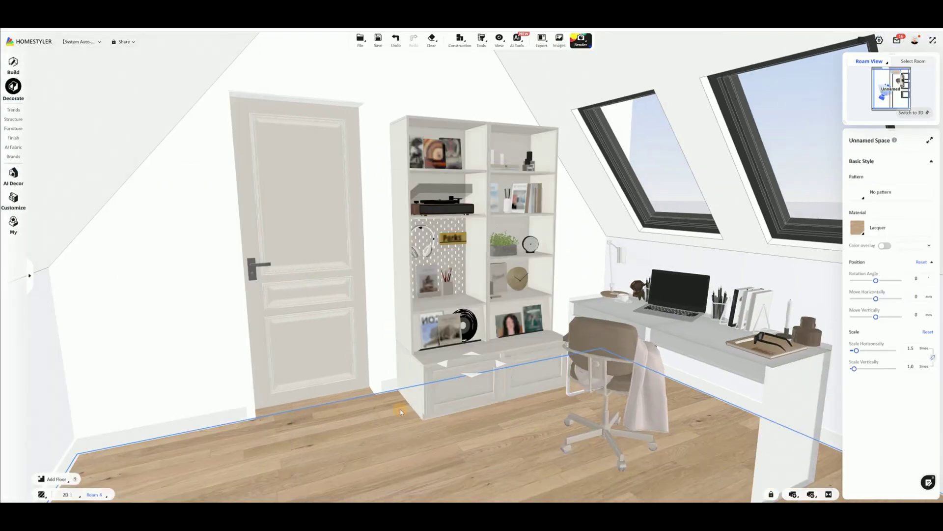
drag(400, 409, 317, 436)
drag(527, 426, 452, 401)
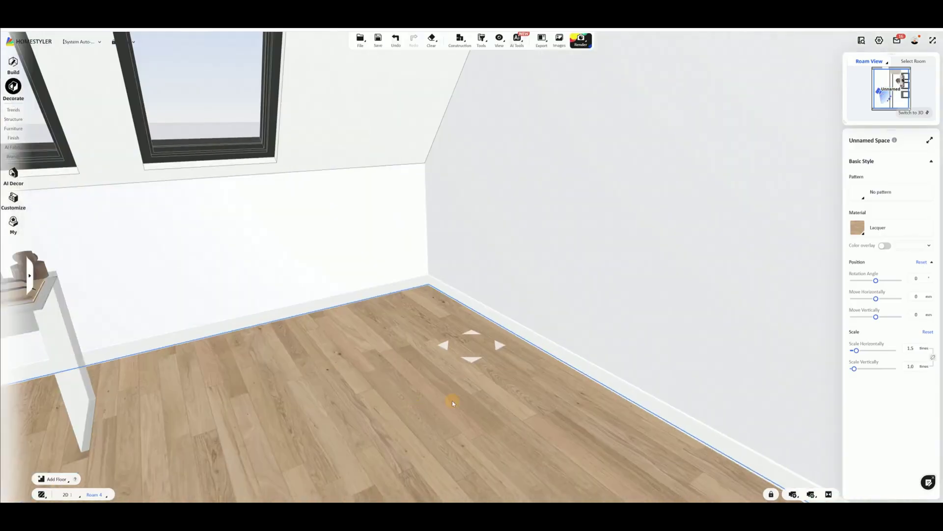
click(450, 400)
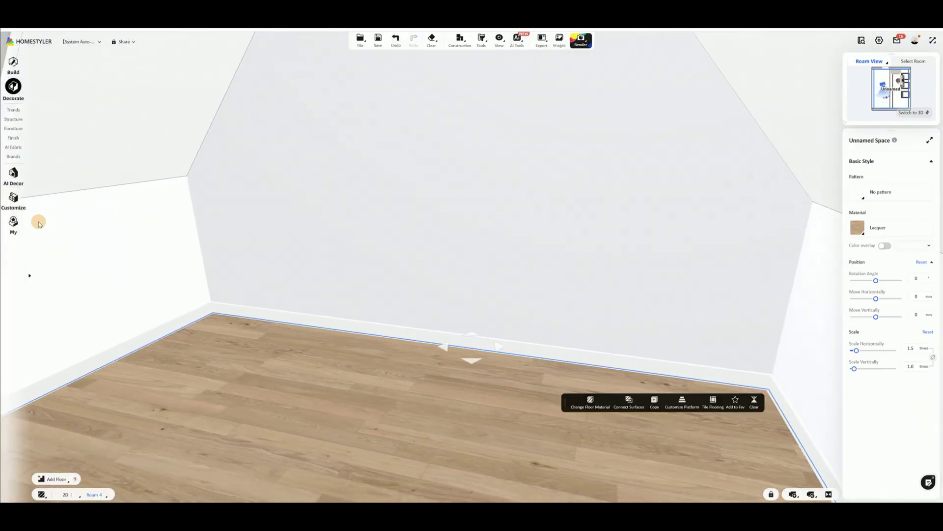
mouse_move(10, 123)
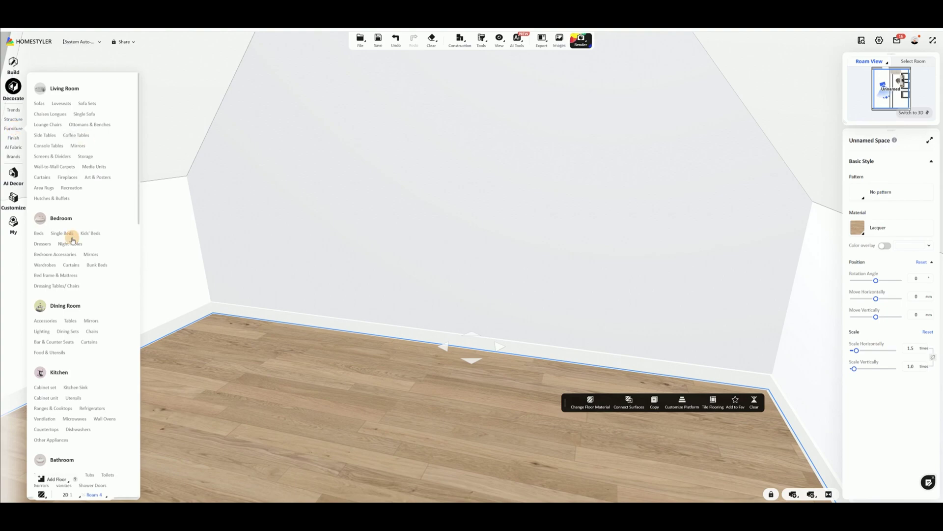
click(39, 234)
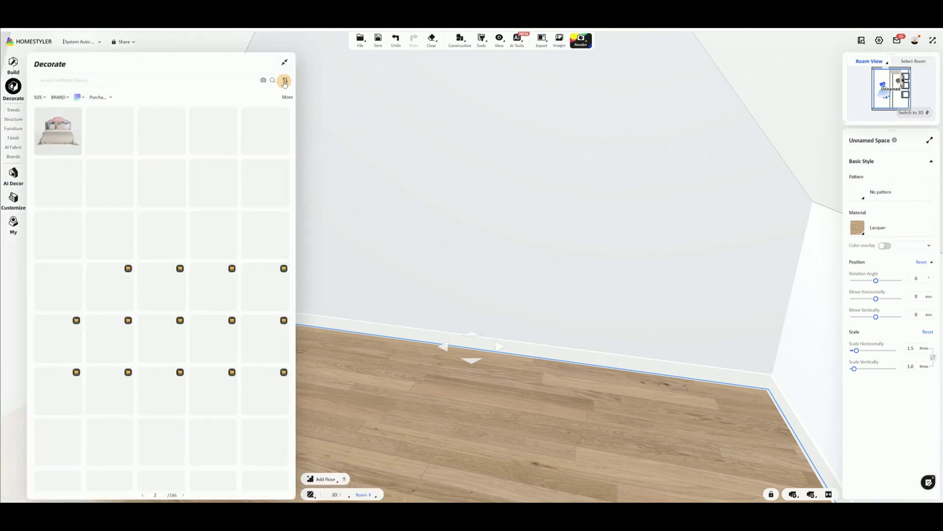
click(284, 83)
click(286, 107)
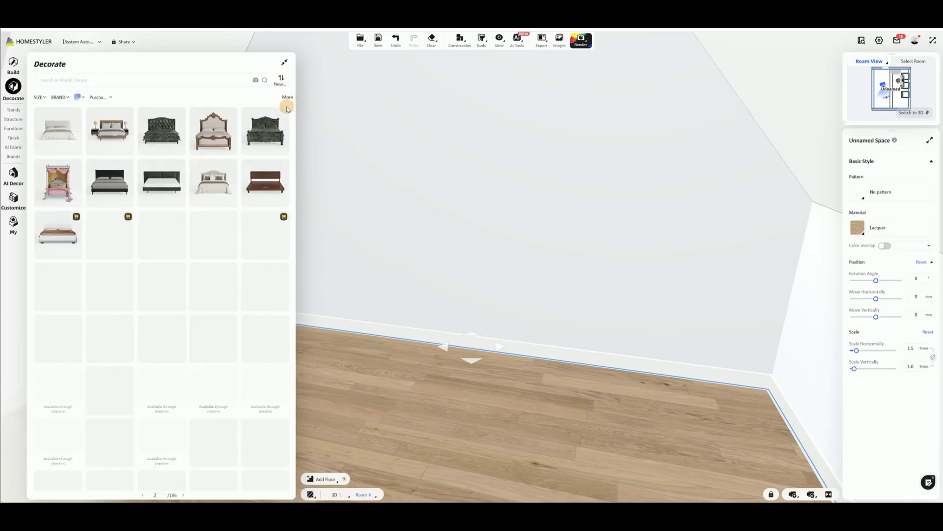
- Place the bed with the circle-patterned headboard against the end wall and shift it slightly along its red axis away from the desk
drag(346, 175, 367, 167)
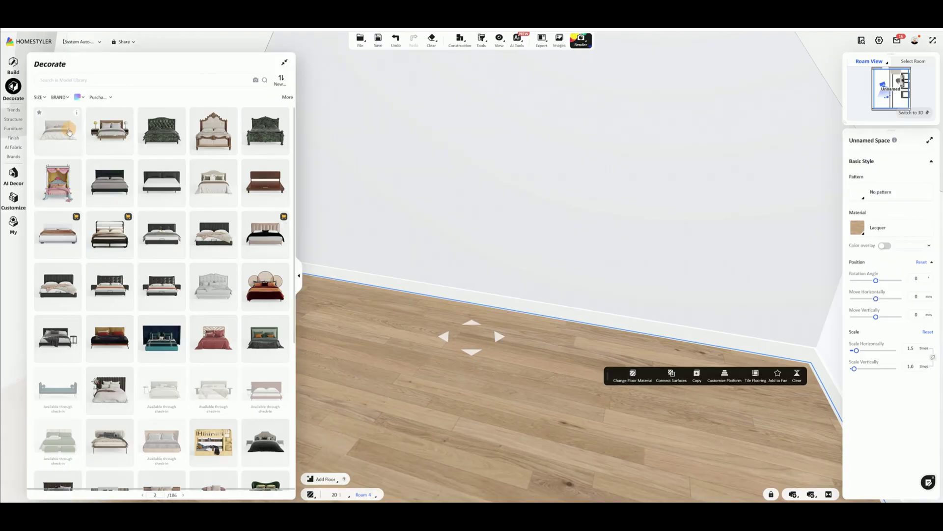
click(69, 132)
click(488, 312)
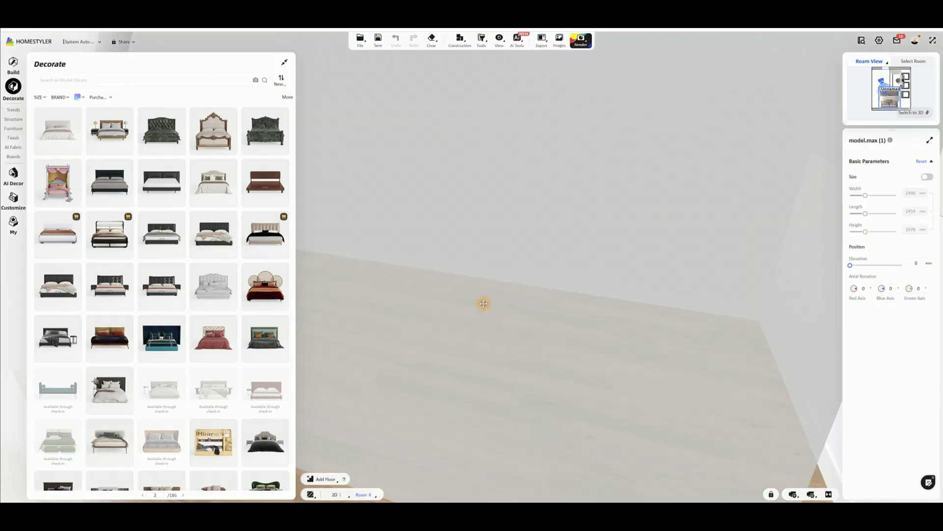
click(485, 304)
drag(484, 305, 562, 344)
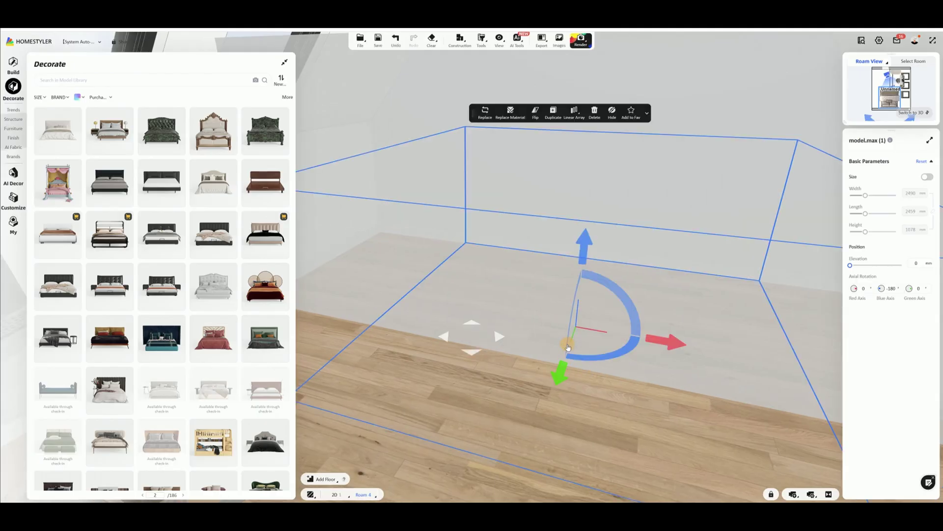
key(s)
key(d)
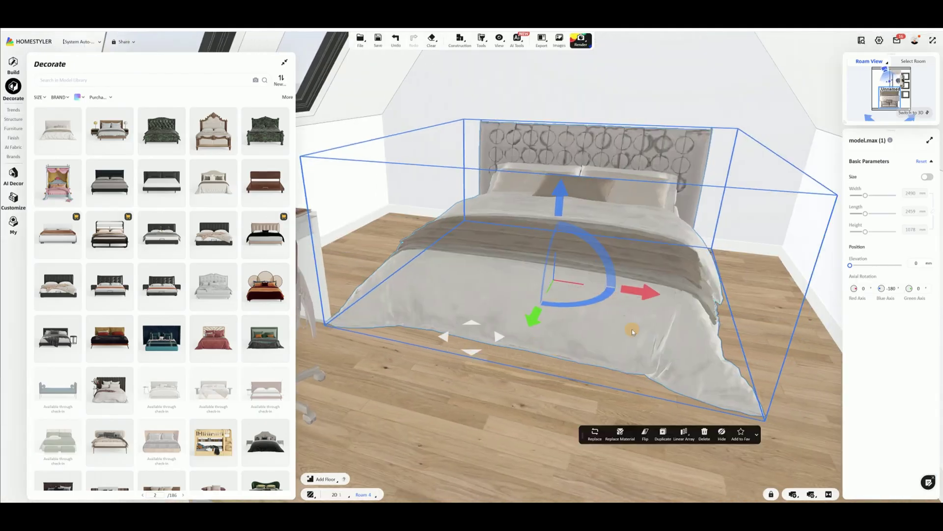
drag(648, 294, 660, 298)
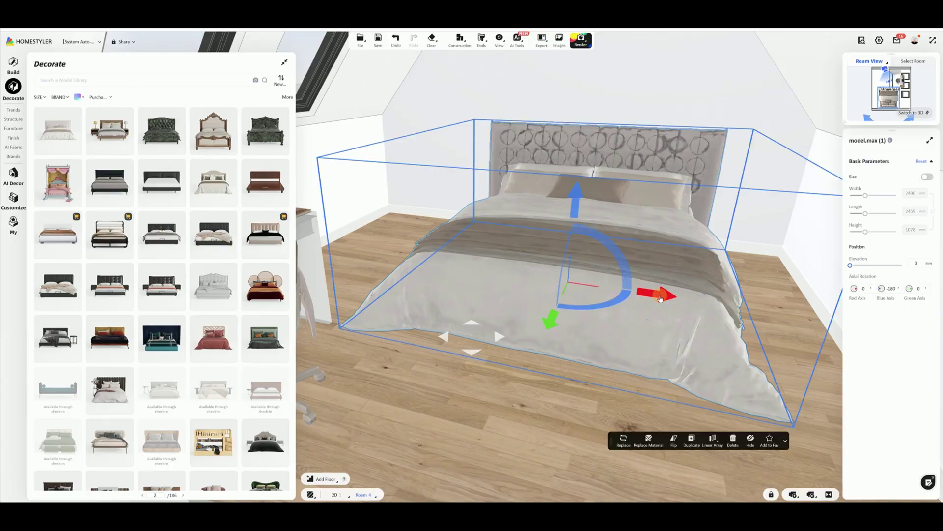
- Move the desk and chair set along its red axis back toward the skylight wall
drag(324, 413, 431, 400)
key(d)
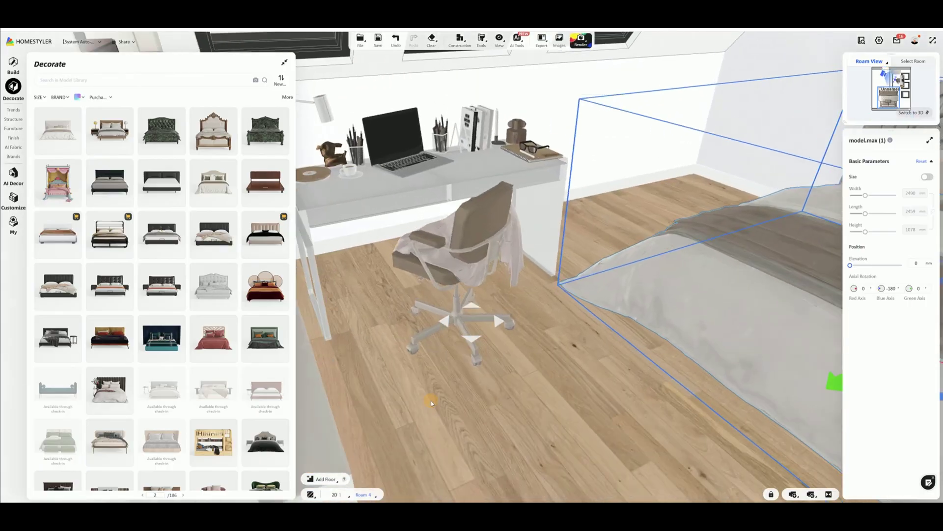
key(w)
key(d)
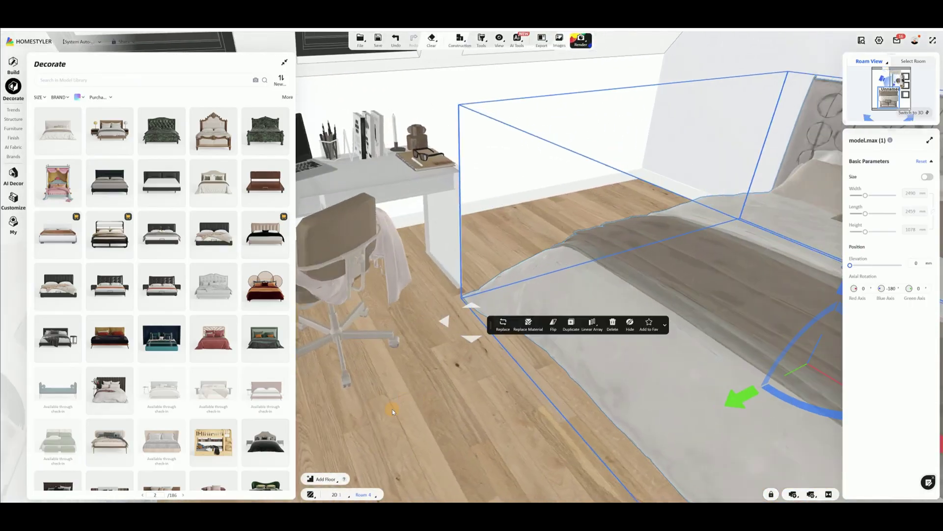
drag(393, 409, 452, 411)
click(556, 221)
click(556, 220)
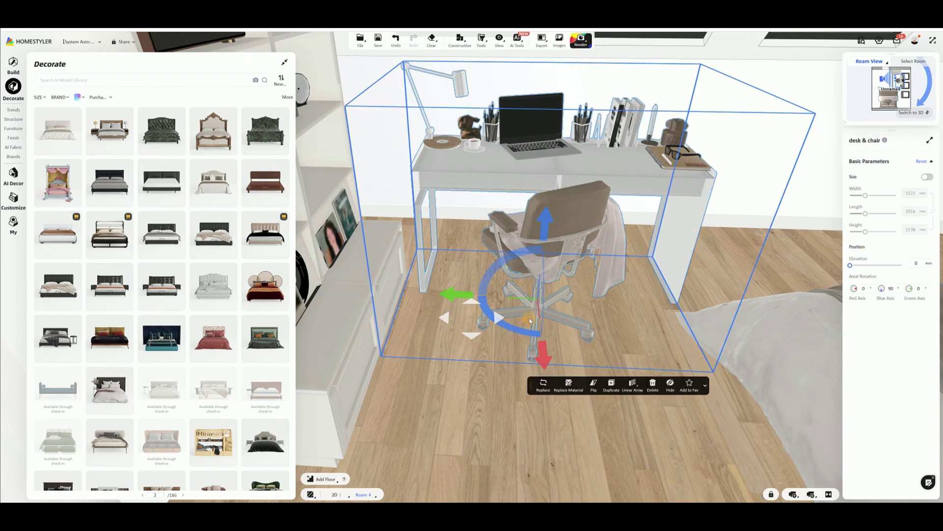
scroll(484, 333, up, 3)
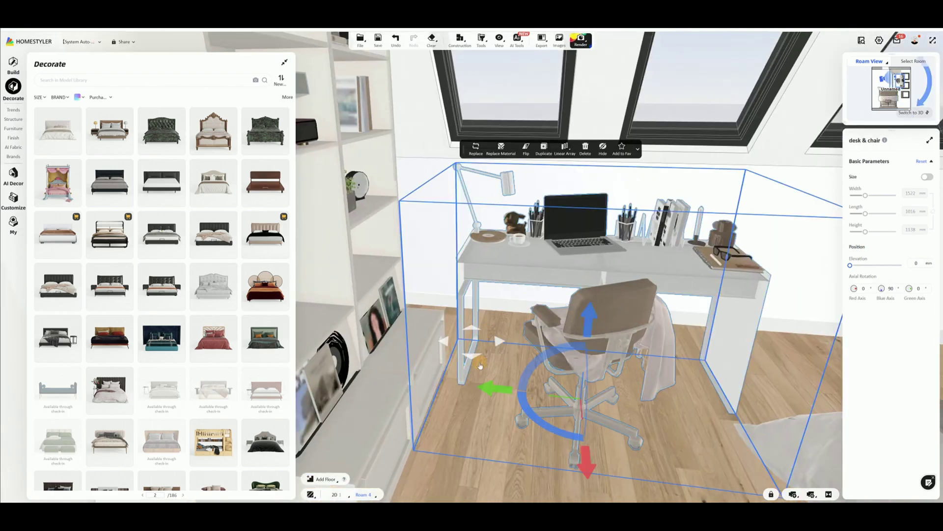
drag(493, 391, 497, 339)
click(516, 329)
drag(427, 442, 560, 402)
click(485, 311)
mouse_move(740, 383)
mouse_down()
mouse_move(727, 385)
mouse_move(751, 387)
mouse_up()
click(458, 405)
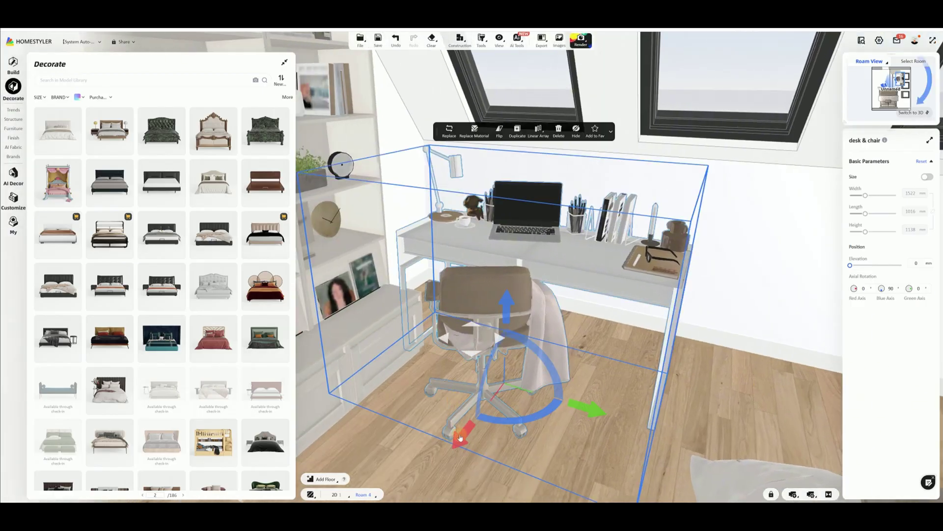
drag(460, 437, 500, 401)
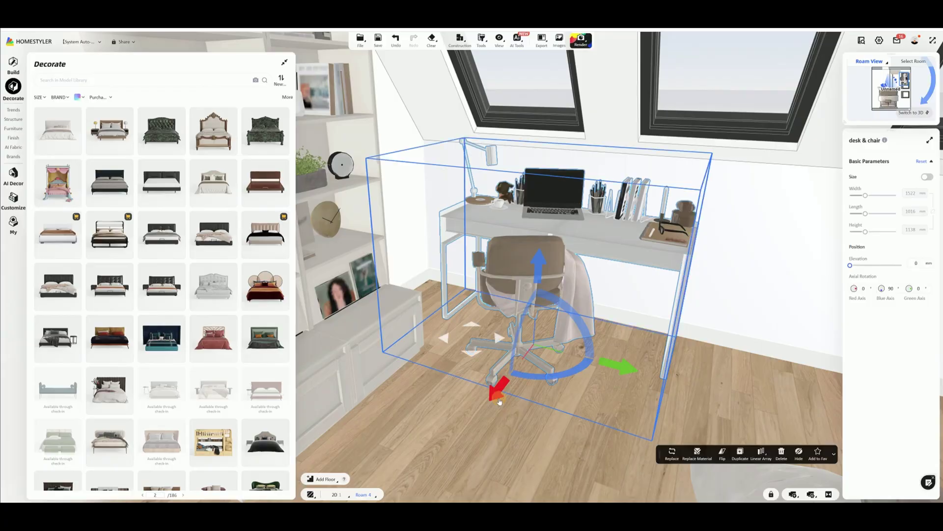
- Shift the desk and chair set slightly along its green axis, away from the bookcase
drag(566, 424, 590, 423)
key(d)
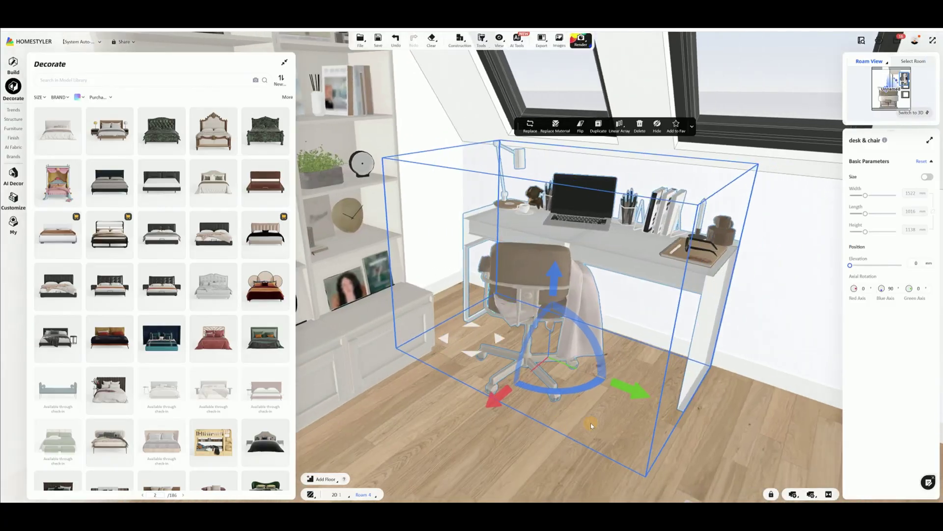
drag(412, 396, 409, 399)
key(a)
drag(448, 468, 562, 347)
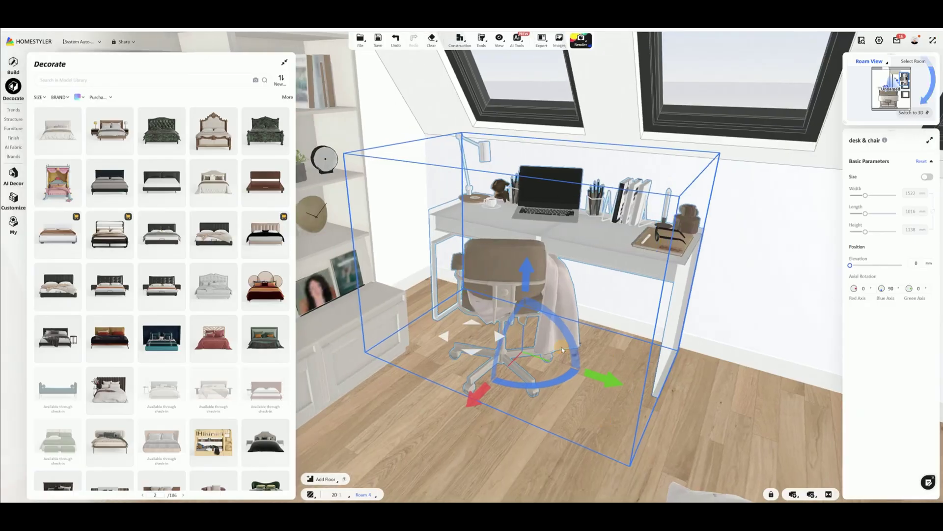
drag(593, 376, 604, 382)
click(501, 438)
- List the Bedroom category's night tables sorted by newest and place bedside table1-2(2021) against the end wall on the bed's desk side
drag(509, 462, 443, 388)
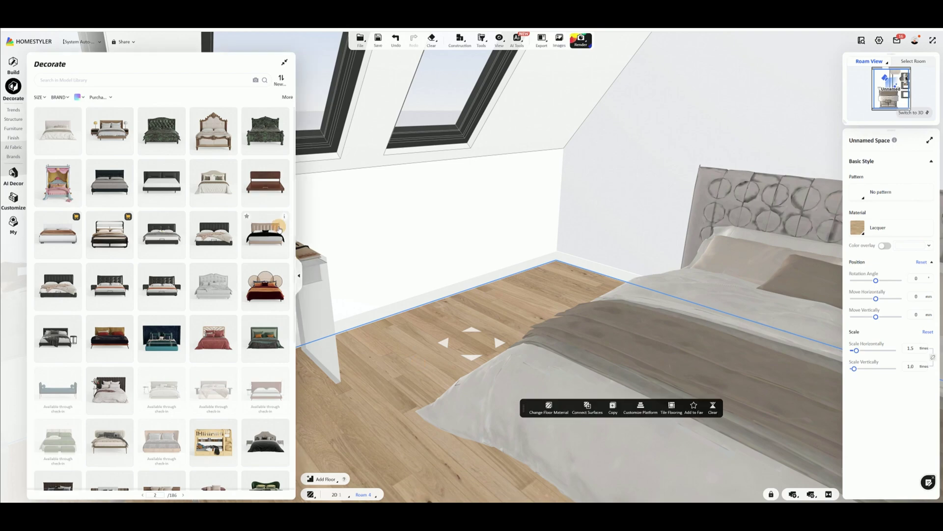
mouse_move(10, 129)
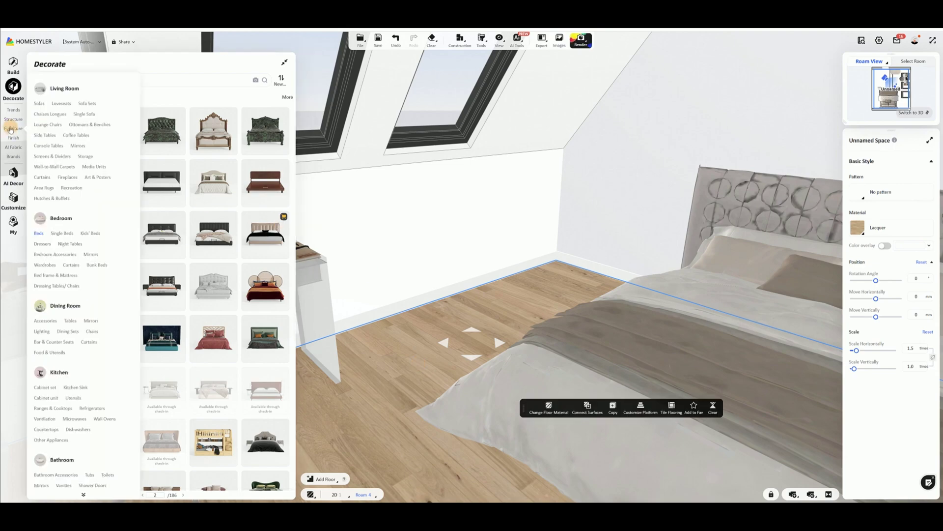
click(71, 245)
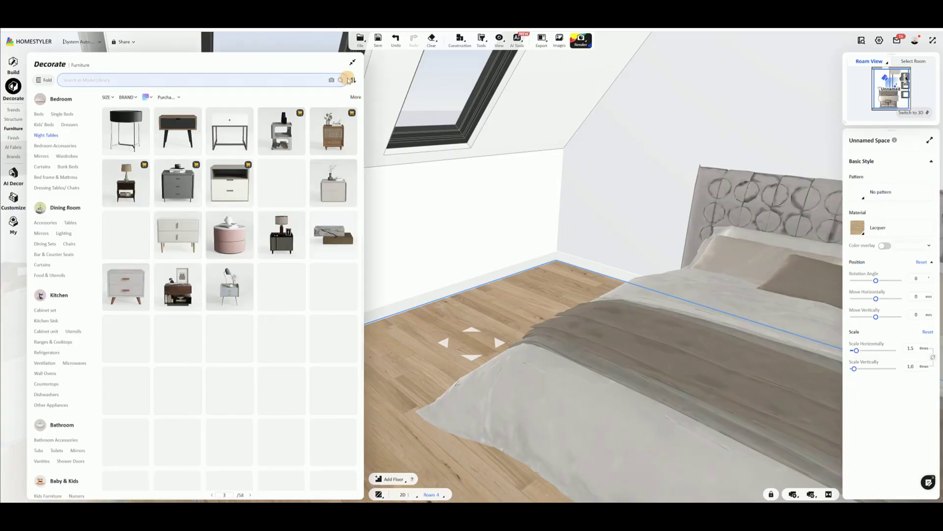
click(354, 94)
click(353, 108)
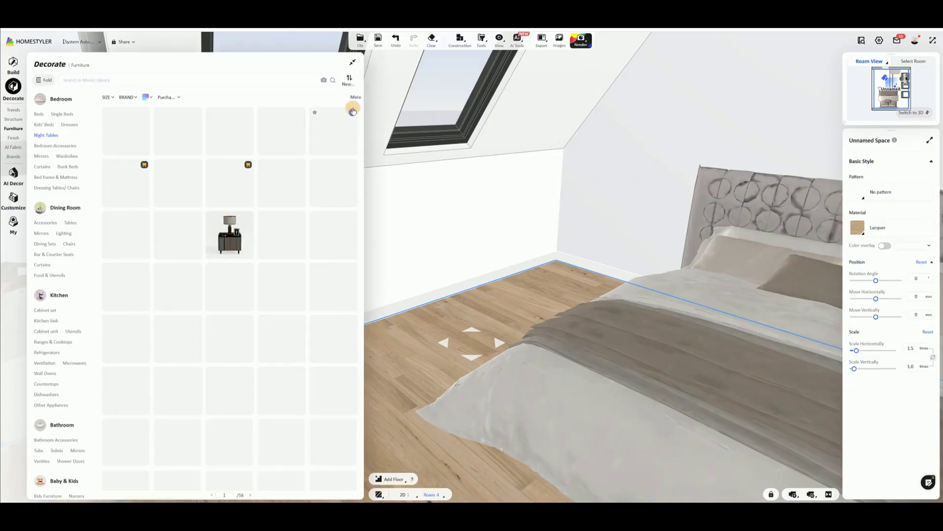
click(231, 150)
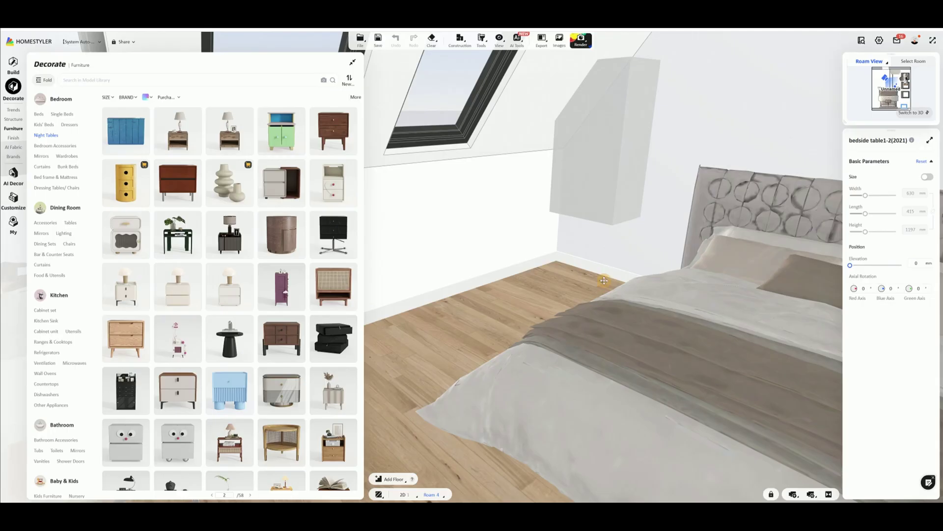
click(625, 280)
- Place bedside table1-1(2021) against the end wall on the side of the bed away from the desk
drag(589, 310, 520, 313)
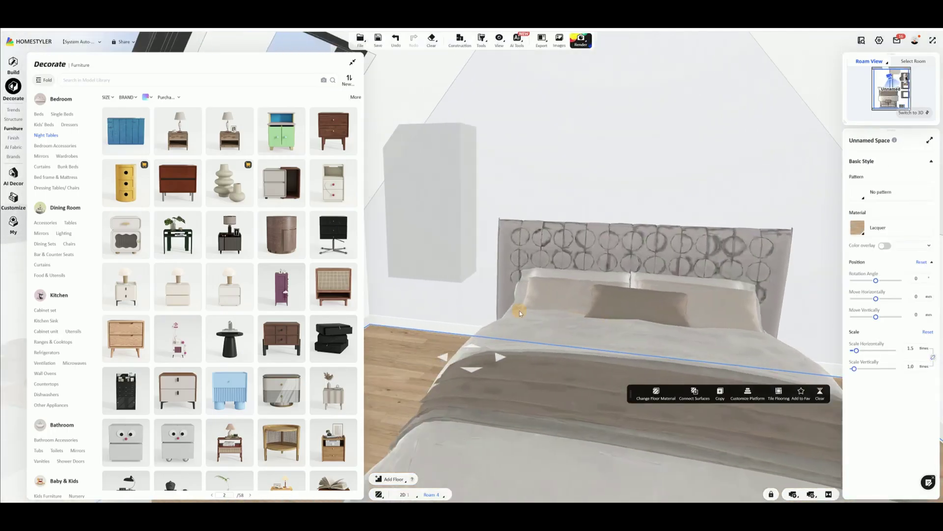
click(241, 143)
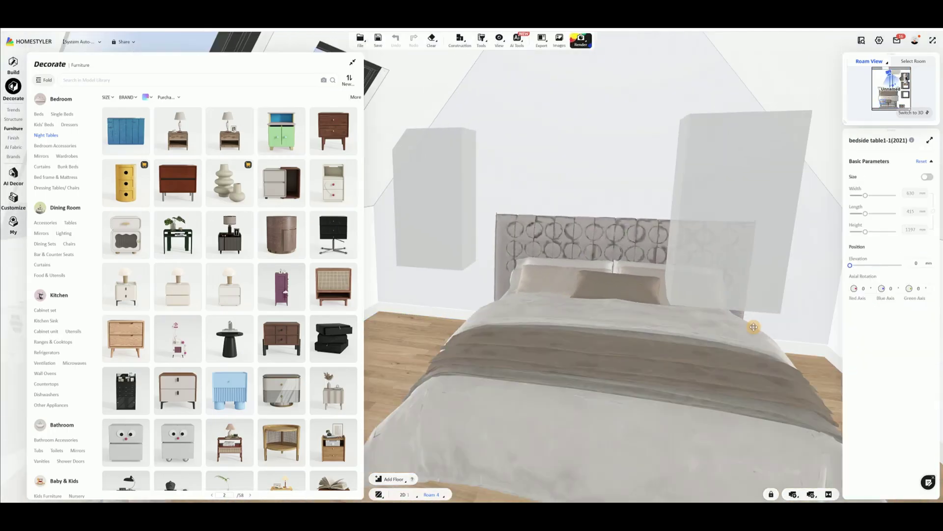
click(788, 317)
drag(789, 317, 777, 317)
scroll(732, 328, down, 2)
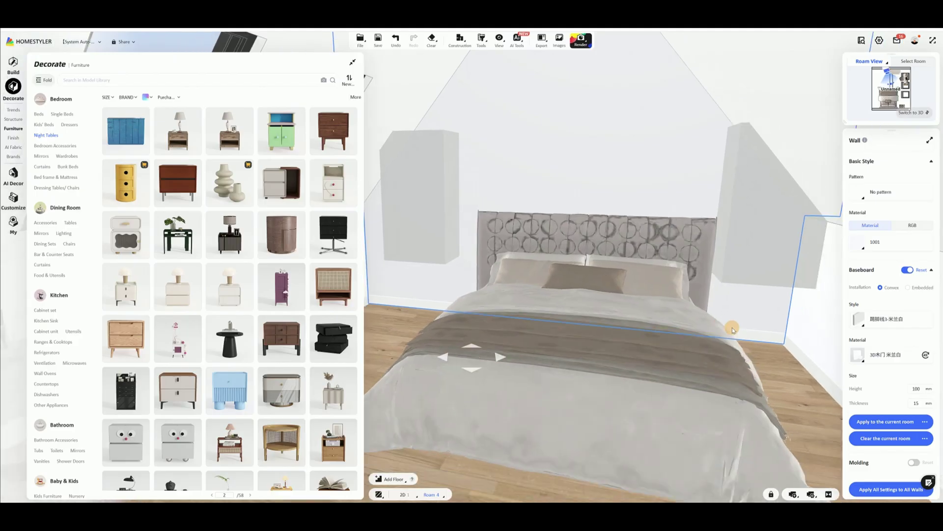
- Shift the bed slightly along its red axis toward the desk side and adjust the adjacent bedside table along its red axis
click(551, 298)
drag(659, 387, 646, 388)
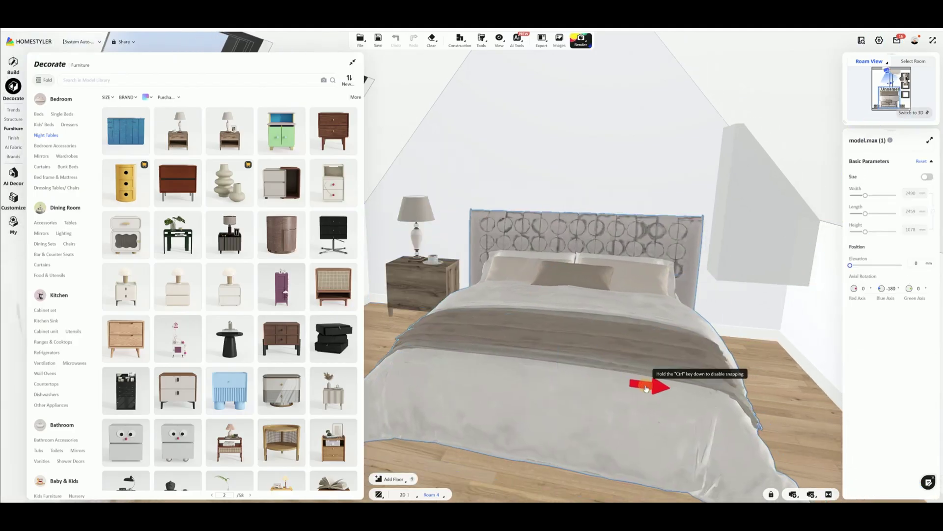
click(414, 297)
drag(470, 329, 413, 310)
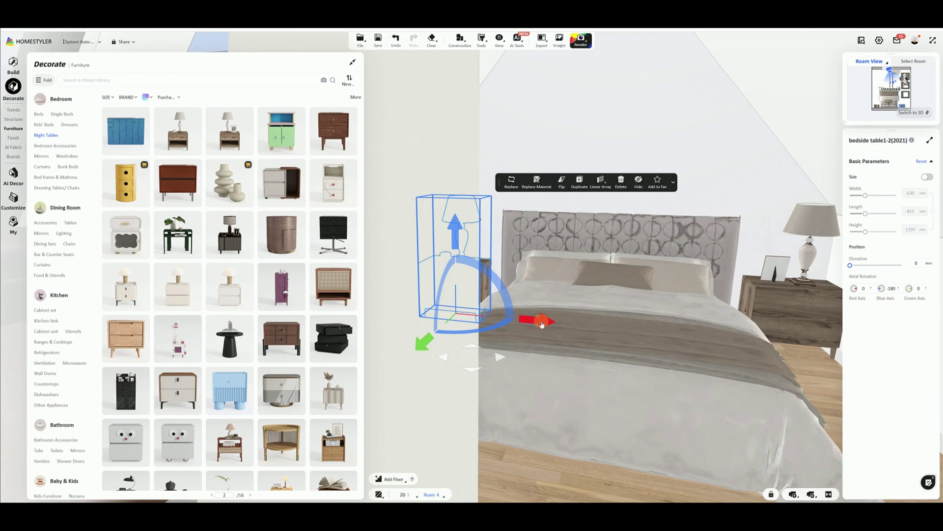
drag(542, 322, 535, 324)
scroll(529, 328, up, 2)
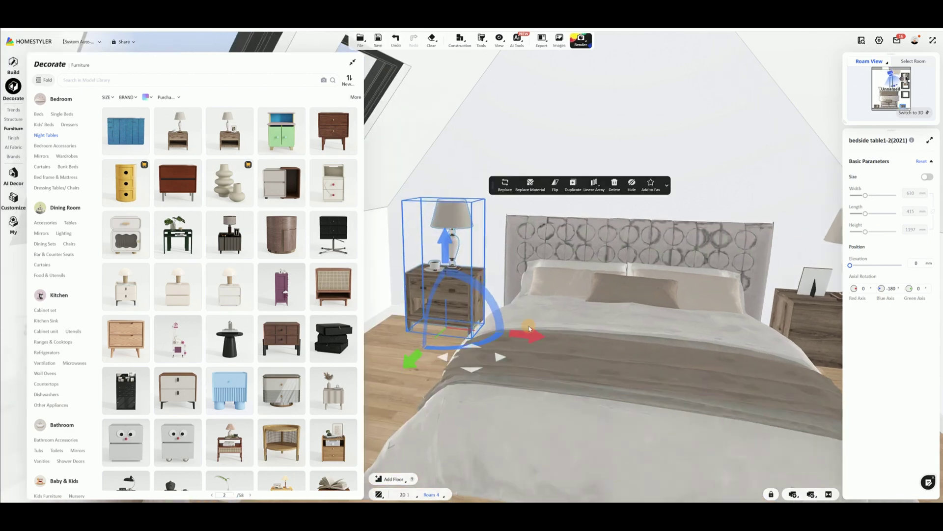
- Apply the white baseboard material to the wooden bodies of both bedside tables with the Material Brush
click(365, 274)
click(482, 41)
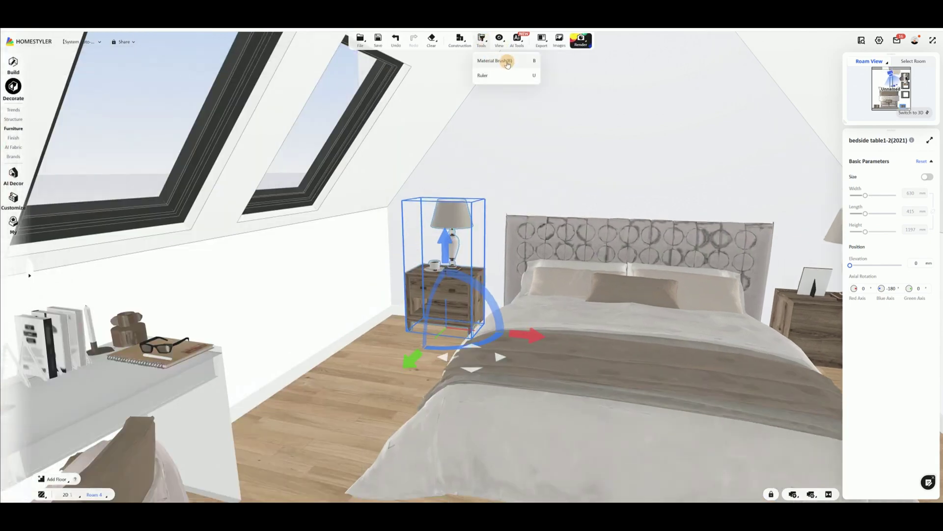
click(482, 76)
click(388, 319)
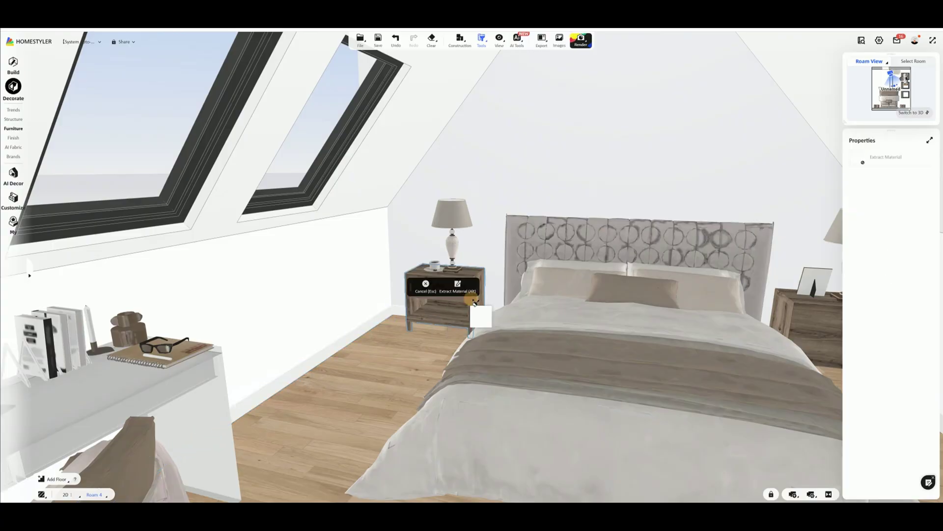
click(471, 300)
drag(469, 320, 618, 300)
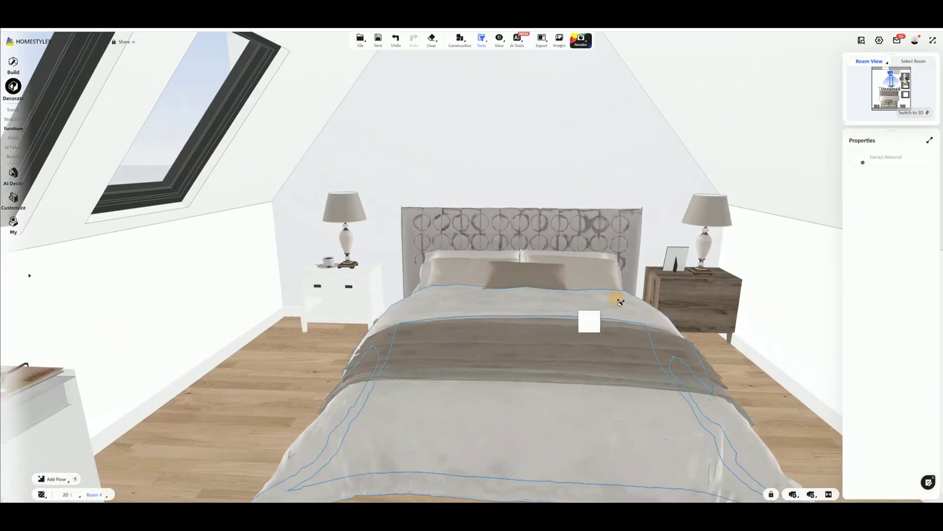
key(Escape)
- Rotate bedside table1-1(2021) to -180° about the blue axis and nudge the bed and that table slightly toward the desk side
click(691, 297)
mouse_move(629, 345)
mouse_down()
mouse_move(639, 326)
mouse_move(731, 326)
mouse_move(650, 348)
mouse_move(662, 351)
mouse_move(648, 344)
mouse_up()
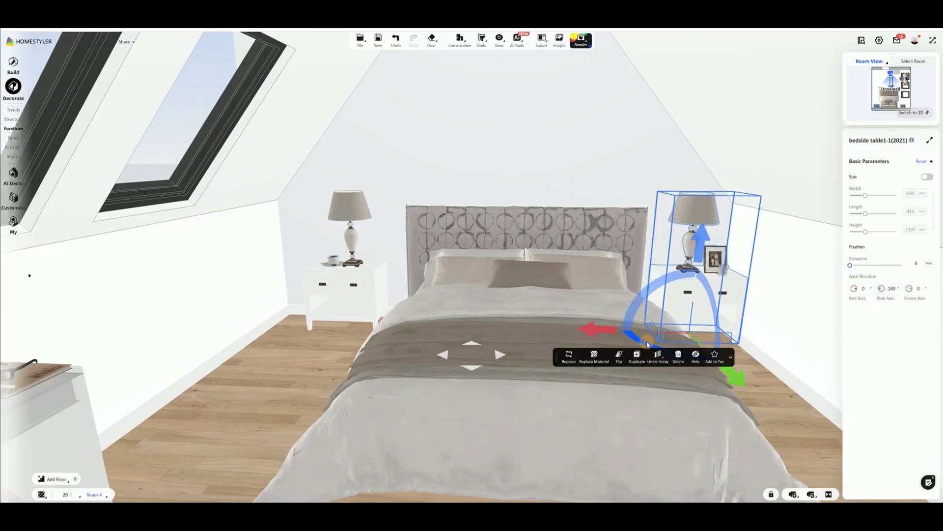
click(480, 308)
drag(446, 382, 435, 381)
click(697, 291)
drag(637, 329, 625, 329)
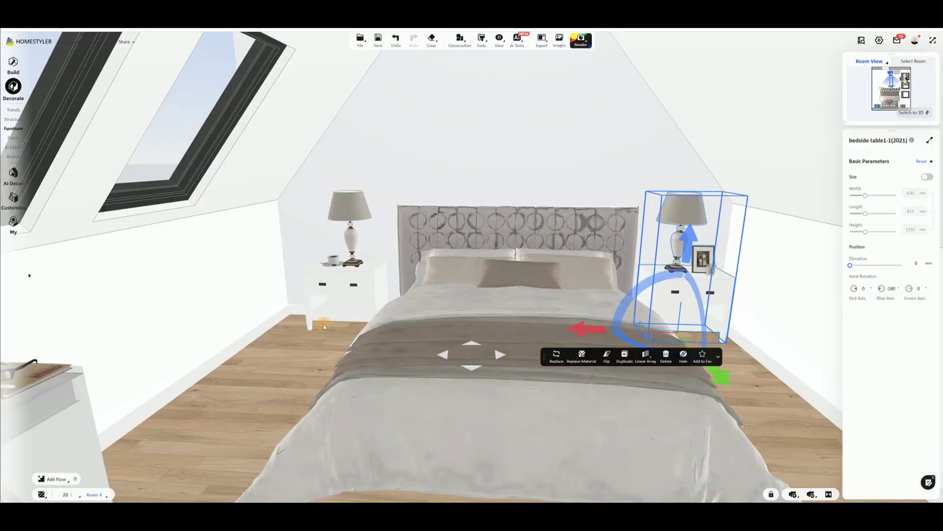
- Show the furniture library's Area Rugs sorted by Newest
drag(284, 328, 349, 314)
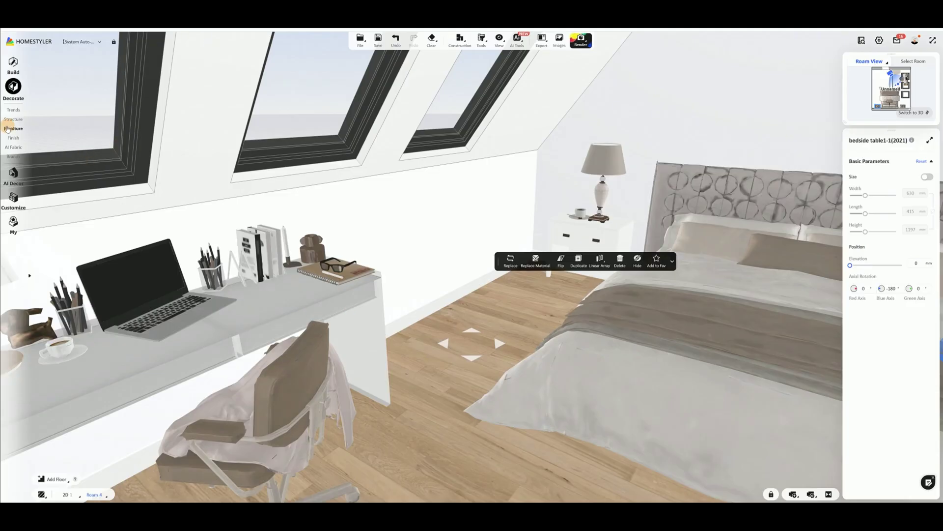
click(14, 129)
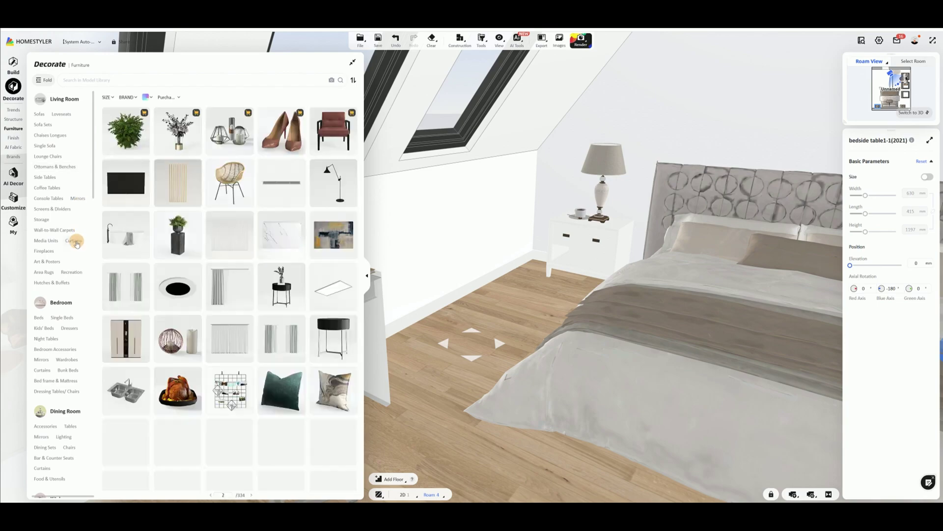
click(75, 241)
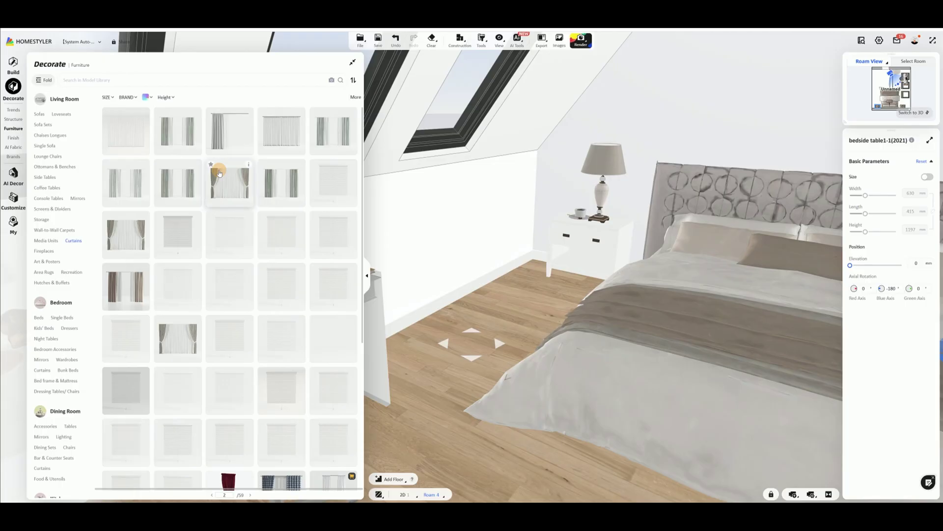
click(44, 272)
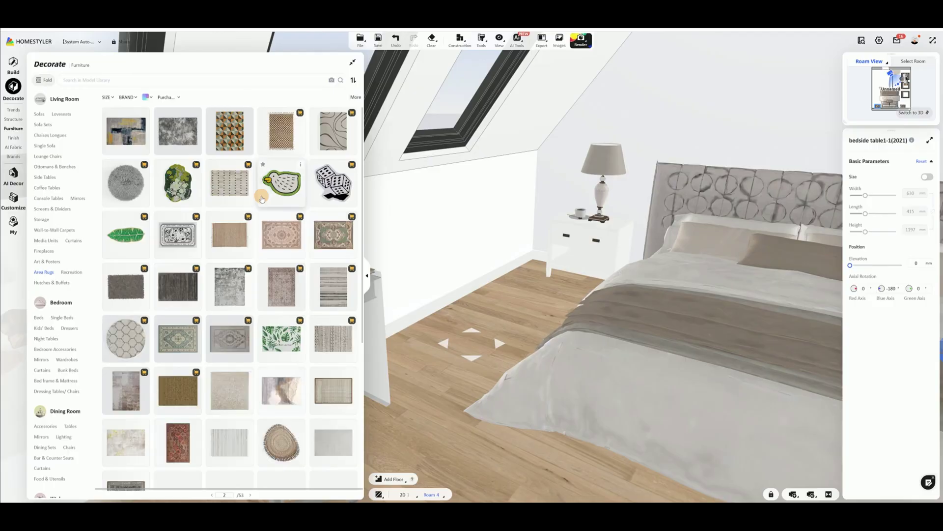
scroll(262, 199, down, 3)
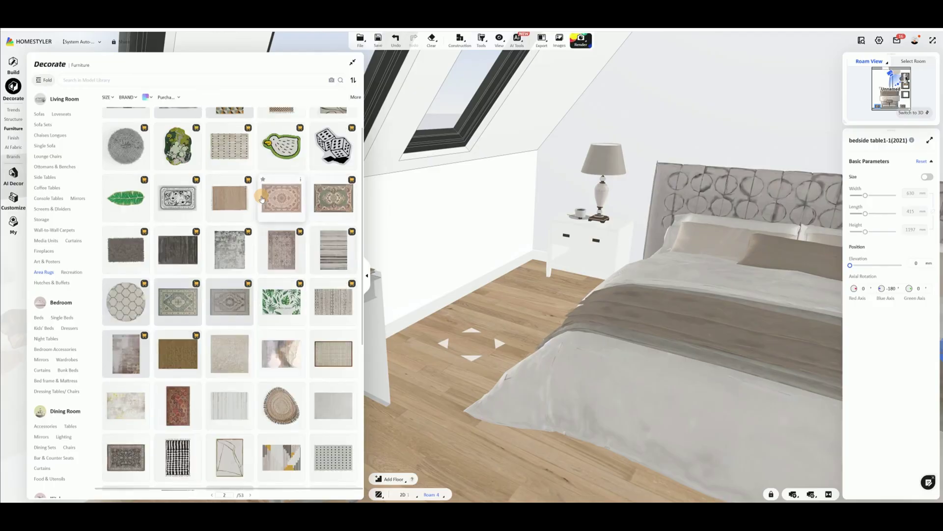
mouse_move(352, 86)
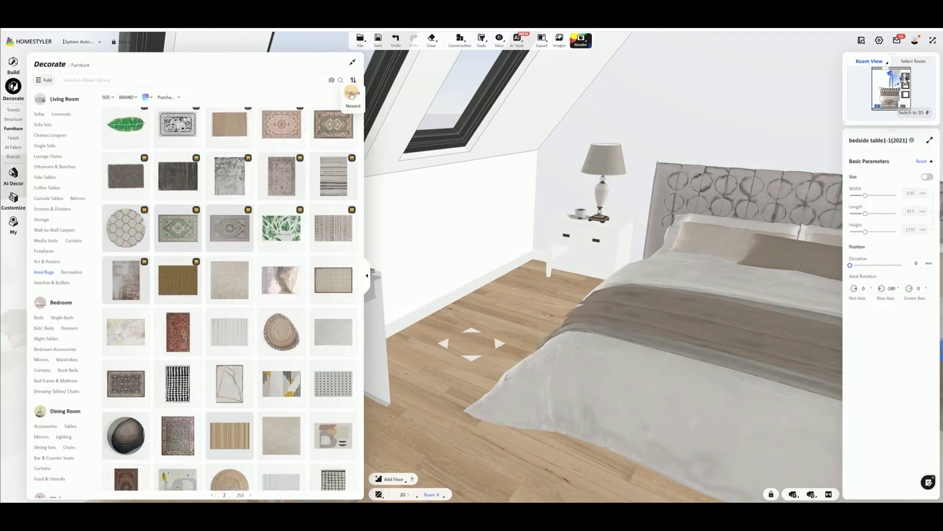
click(355, 109)
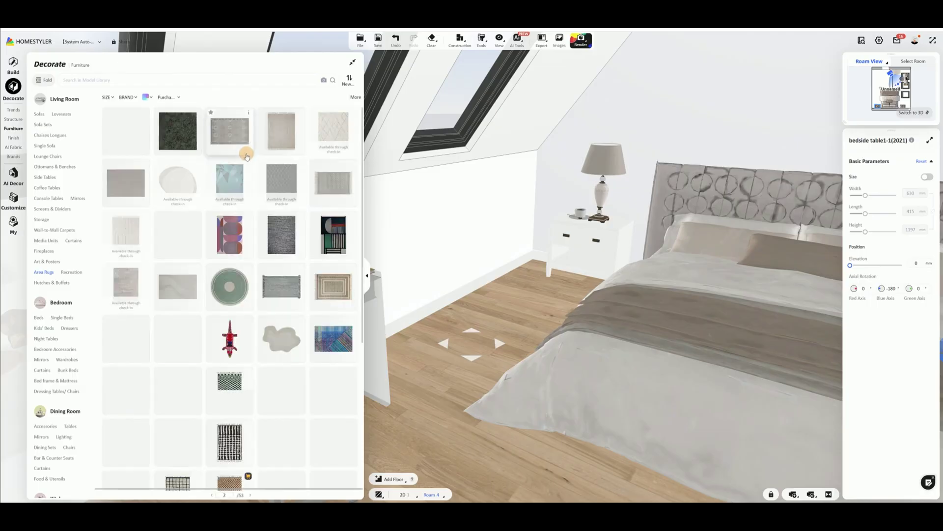
- Find the beige carpet-Cream Vibes rug among the area rugs and place it in the middle of the room's floor plan
scroll(252, 182, down, 2)
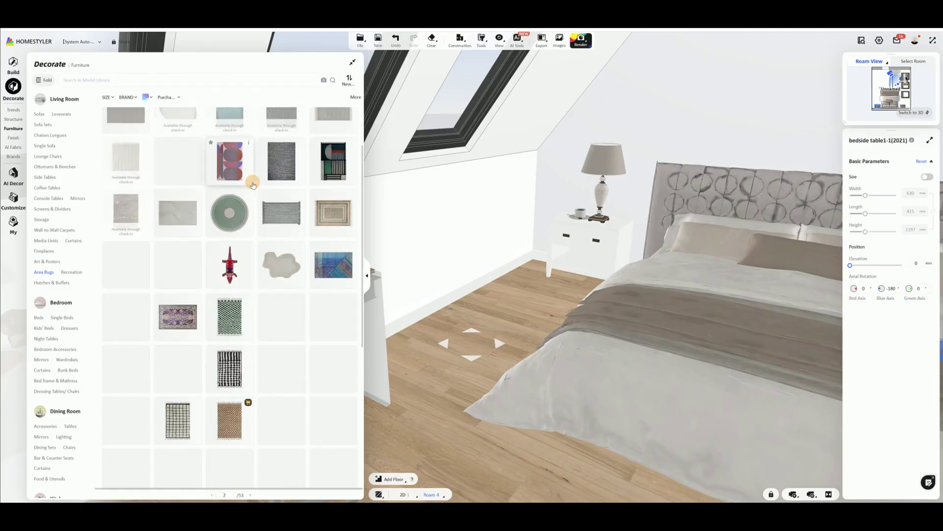
scroll(252, 184, down, 3)
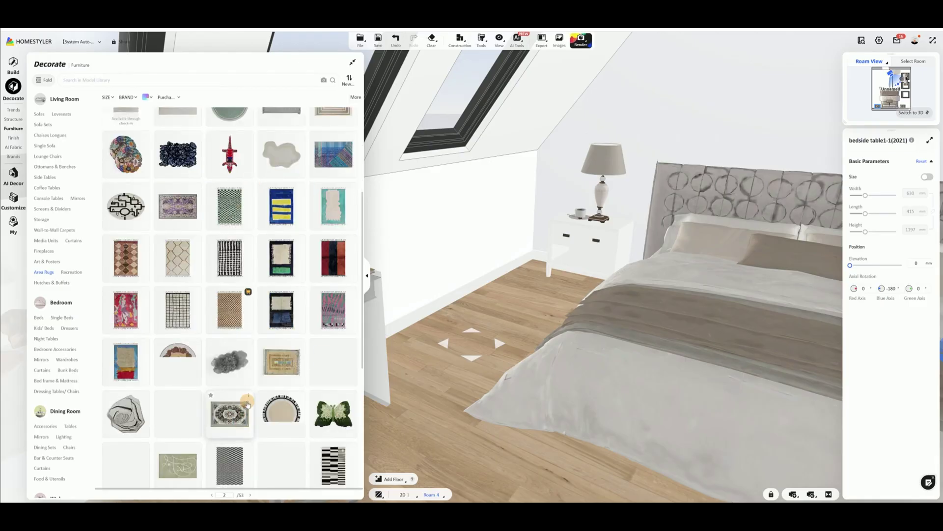
mouse_move(249, 397)
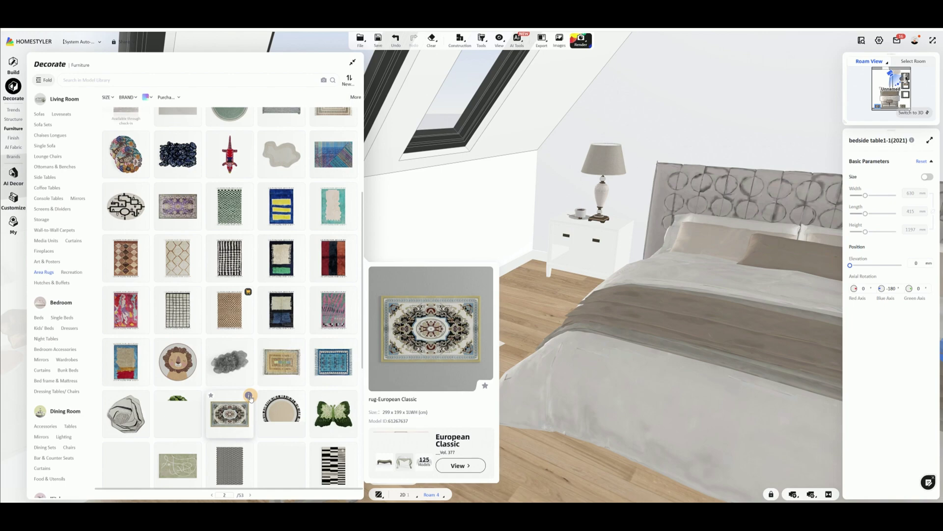
scroll(249, 397, down, 2)
scroll(250, 397, down, 2)
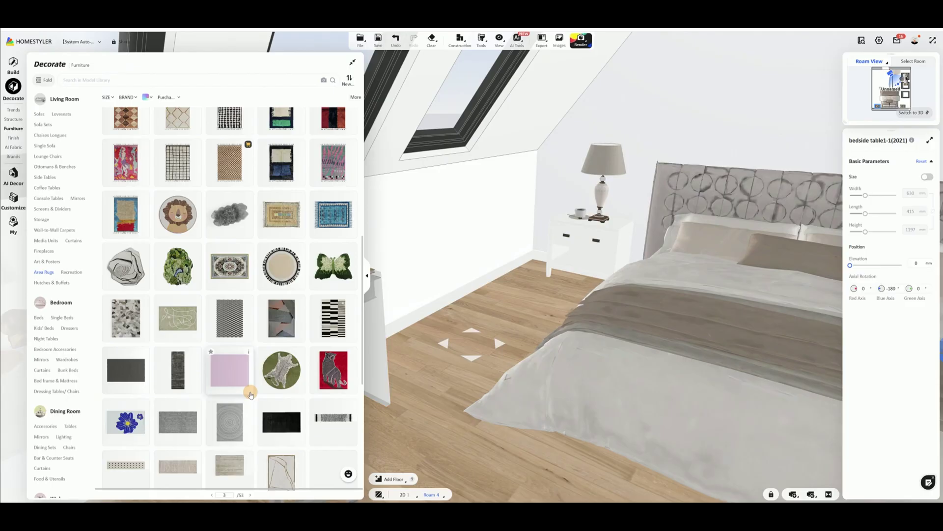
scroll(250, 395, down, 2)
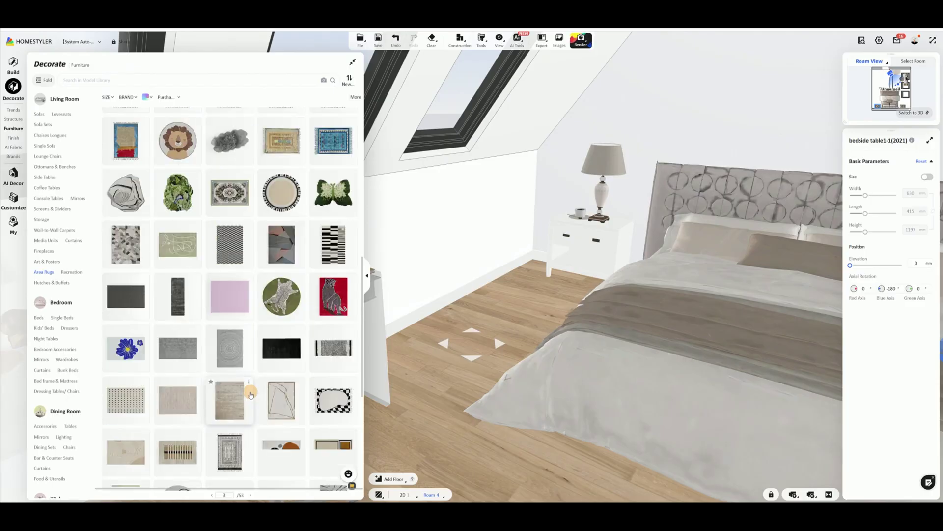
click(189, 393)
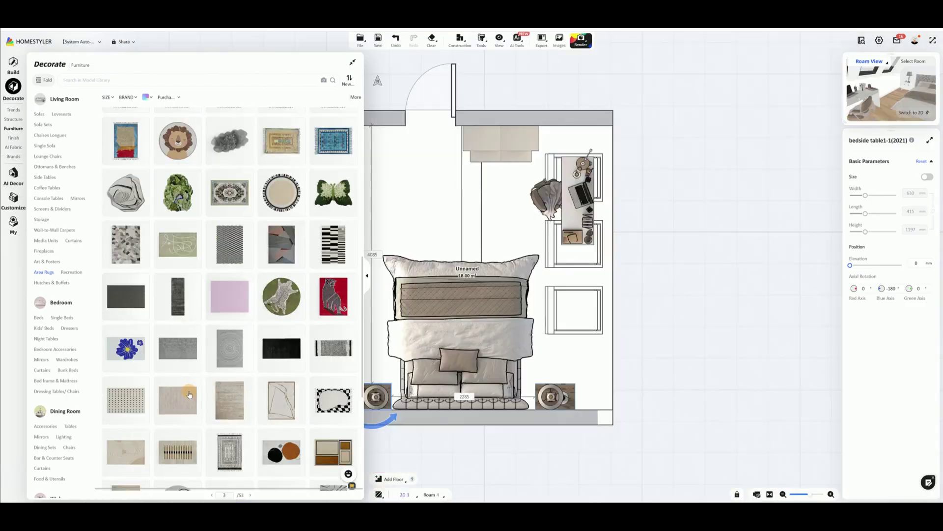
scroll(459, 259, down, 2)
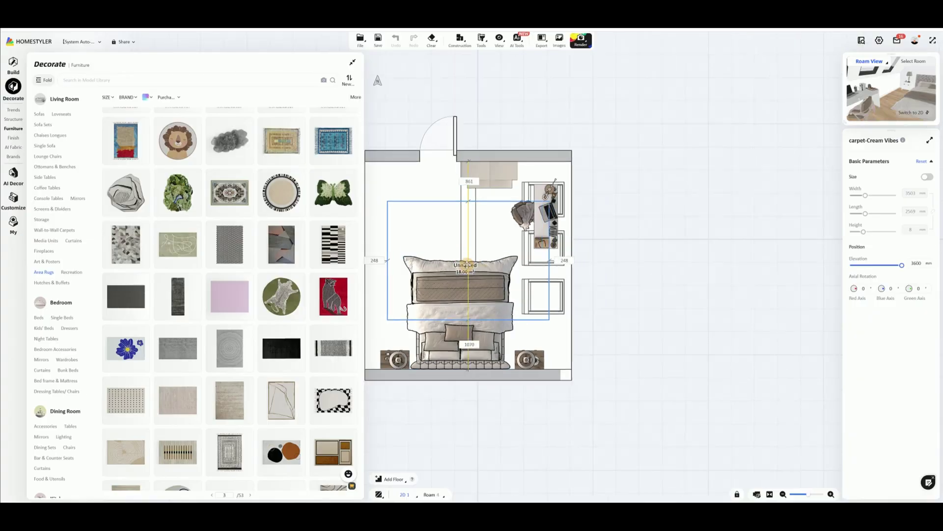
click(459, 259)
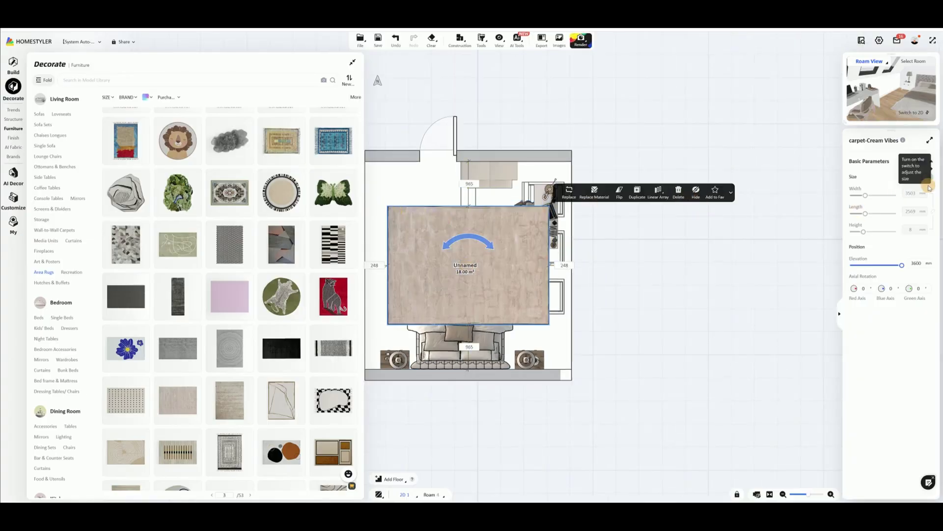
- Enable size adjustment for the carpet-Cream Vibes rug and shrink it to about 2722 x 1996 mm, lying beneath the foot of the bed
click(721, 264)
click(505, 263)
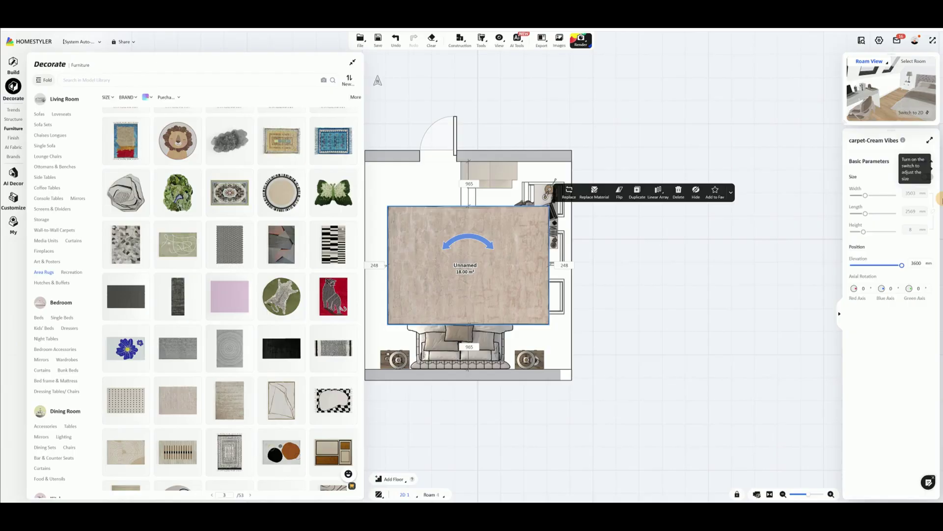
click(930, 177)
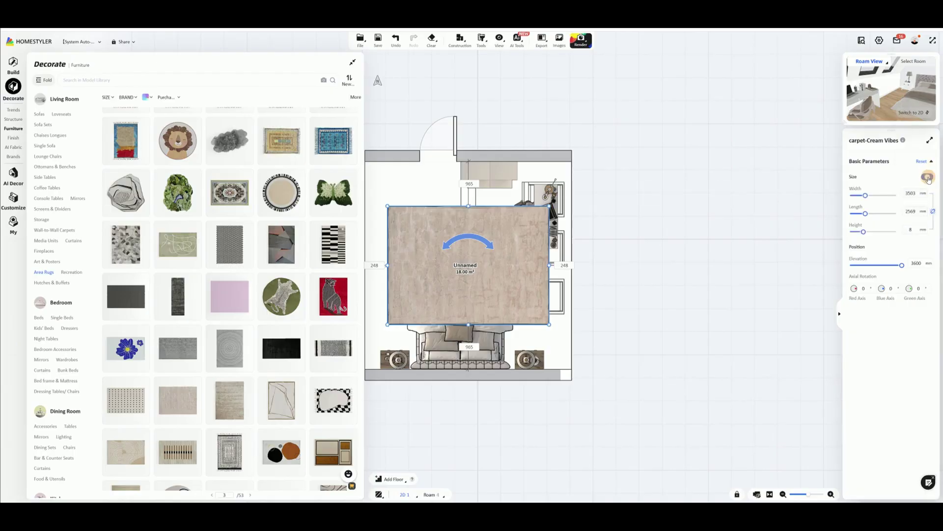
click(653, 342)
click(549, 210)
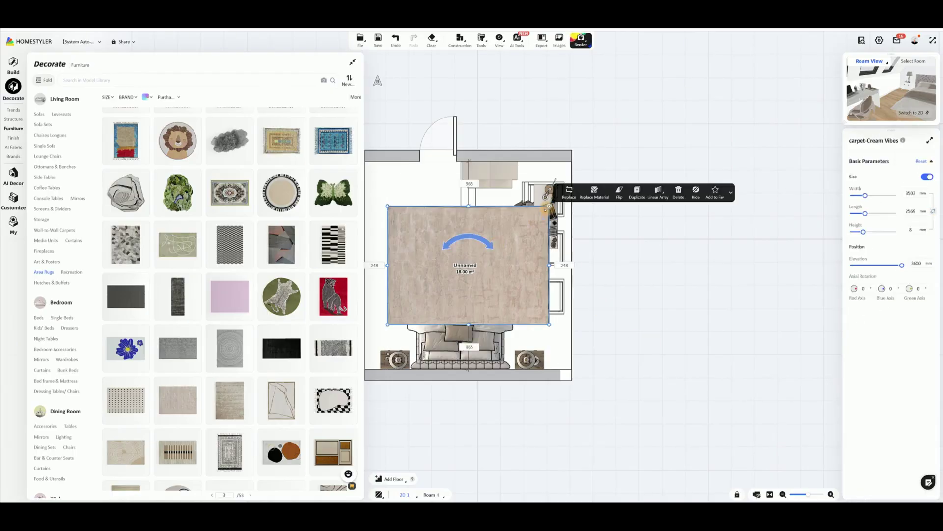
drag(549, 208, 483, 267)
click(701, 317)
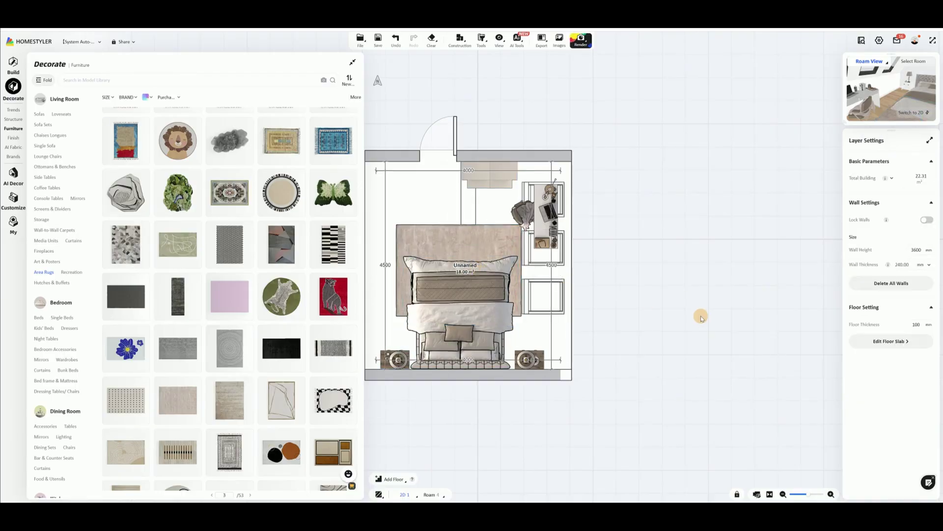
- Nudge the rug slightly along its green axis at the foot of the bed in roam view and collapse the model library
key(4)
drag(471, 290, 590, 247)
click(720, 370)
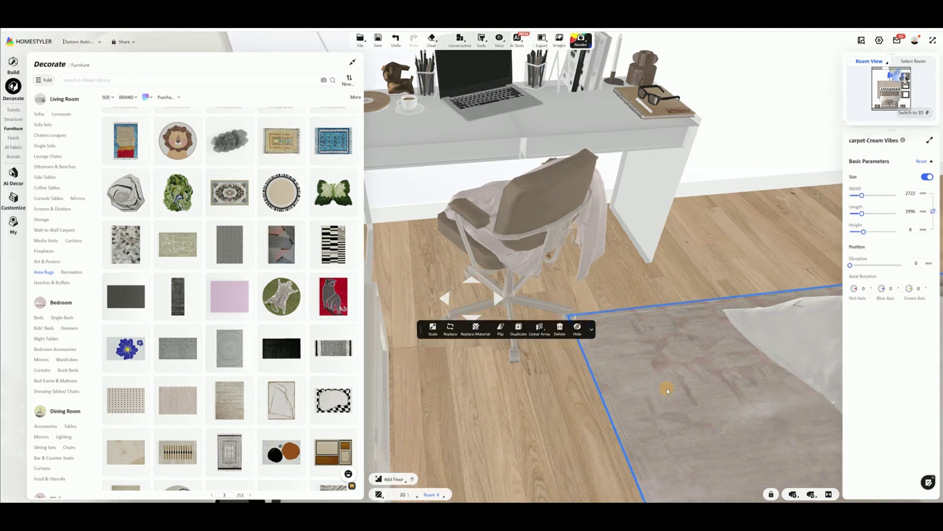
drag(699, 363, 718, 360)
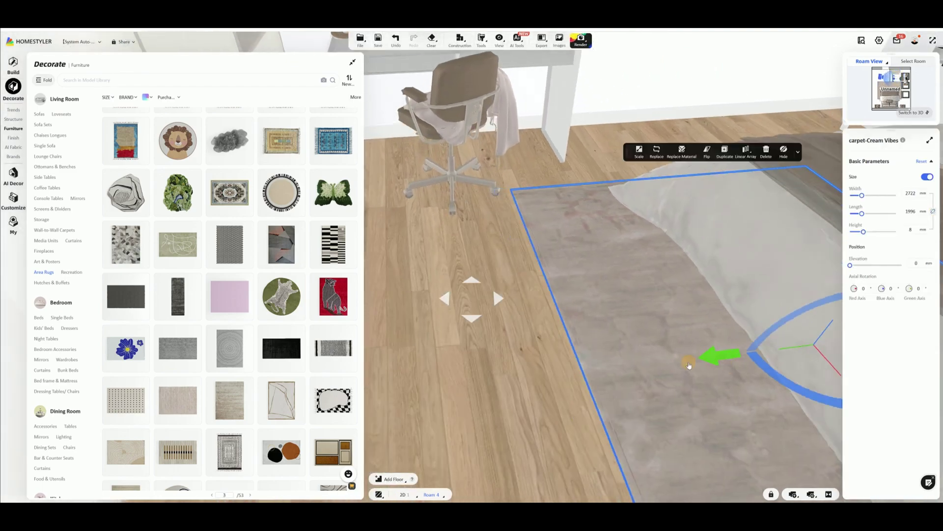
click(367, 279)
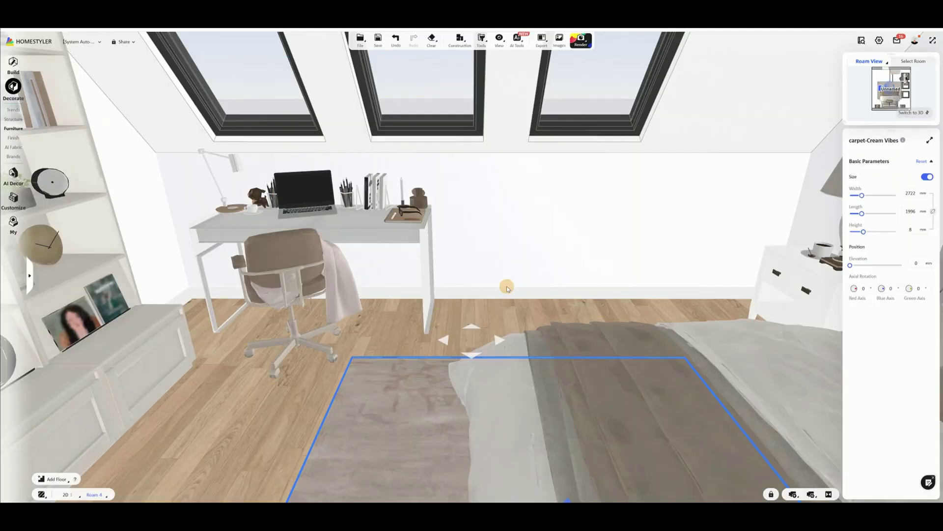
- Open the render setup facing the bookcase and desk, with 4K resolution and a 4:3 aspect ratio
drag(507, 288, 557, 308)
drag(522, 378, 604, 388)
click(466, 265)
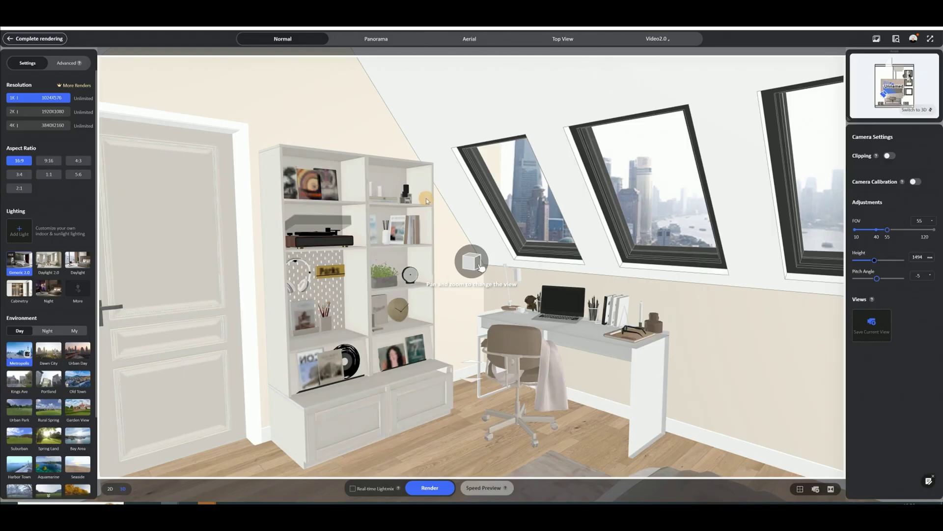
click(49, 125)
click(78, 160)
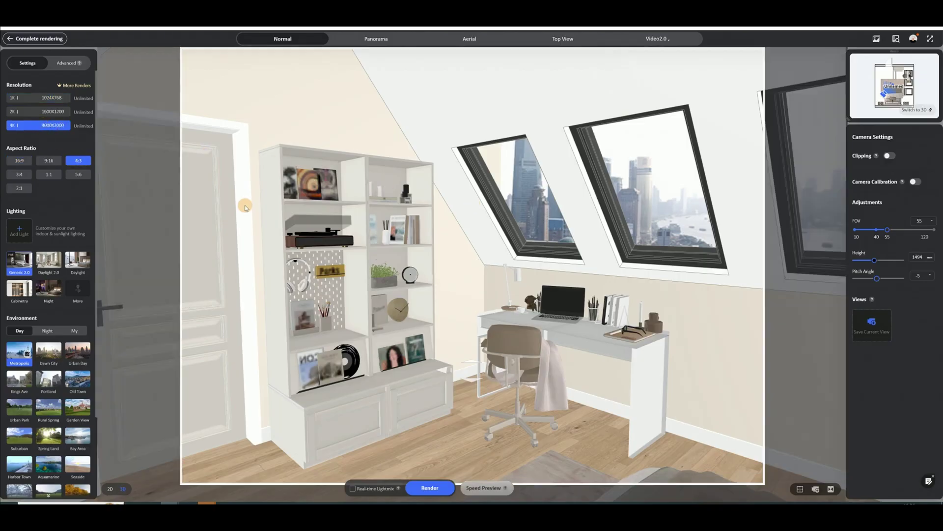
- Level the render camera at 0° pitch, lower it to 934 mm, and frame the desk corner in a 1:1 aspect ratio
drag(245, 207, 319, 237)
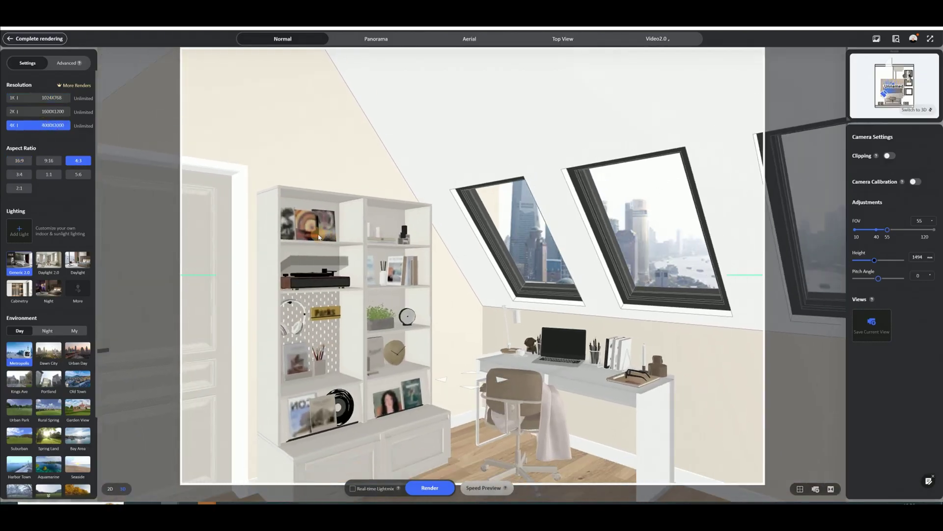
key(s)
key(e)
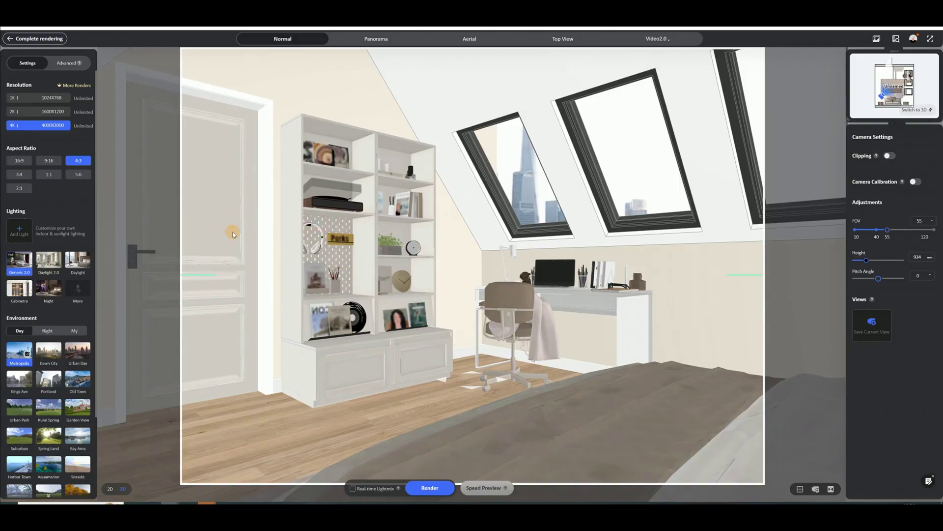
click(52, 176)
drag(332, 223, 317, 222)
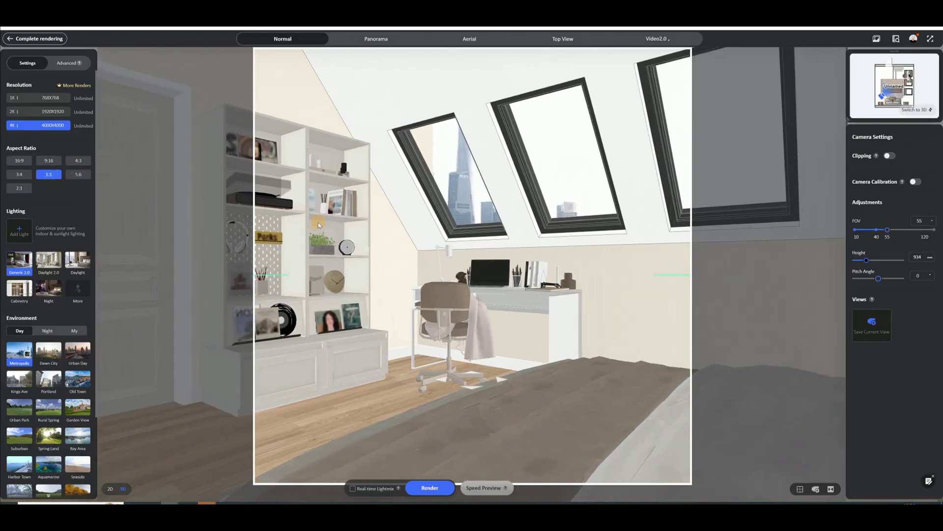
- Overlay the Grid composition guide and reframe the render on the bookcase, desk and foot of the bed
click(800, 489)
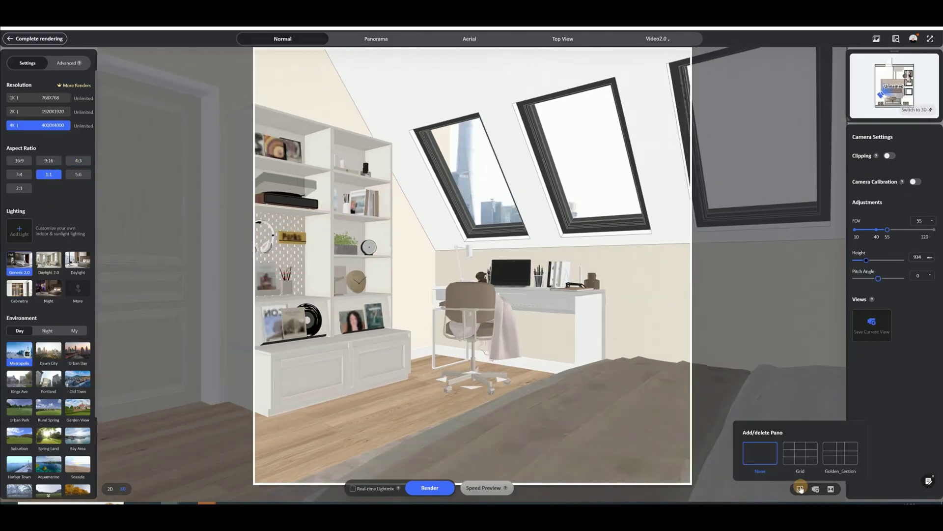
click(805, 460)
drag(511, 319, 504, 340)
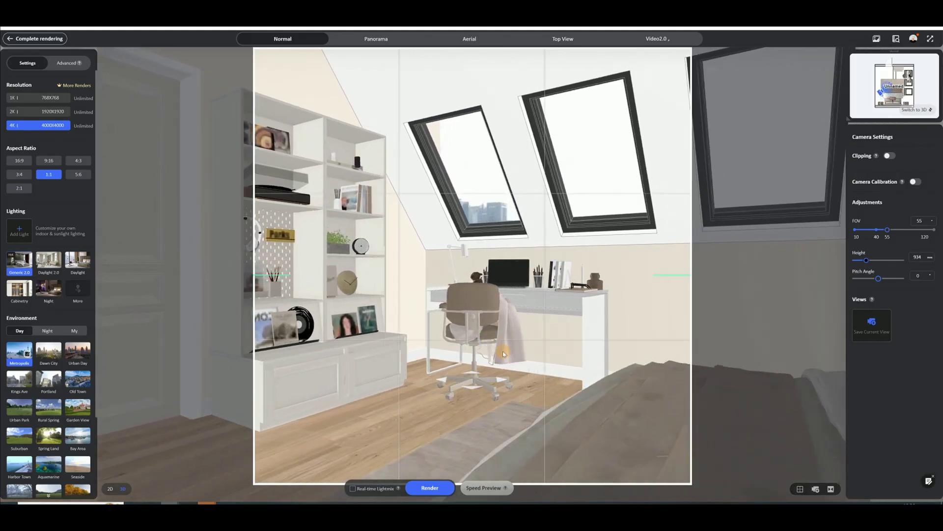
scroll(512, 344, down, 1)
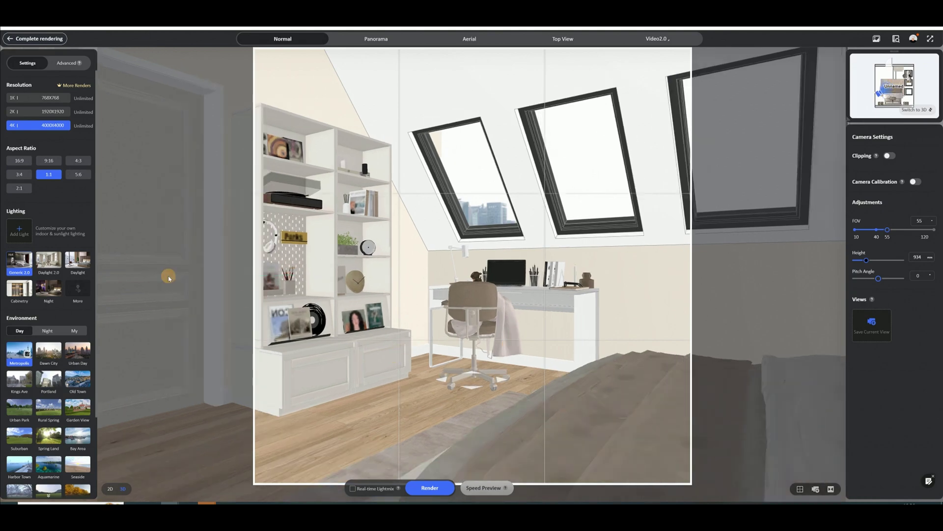
- Set the render lighting to Daylight and, after trying Old Town, choose the Garden View daytime environment
click(76, 262)
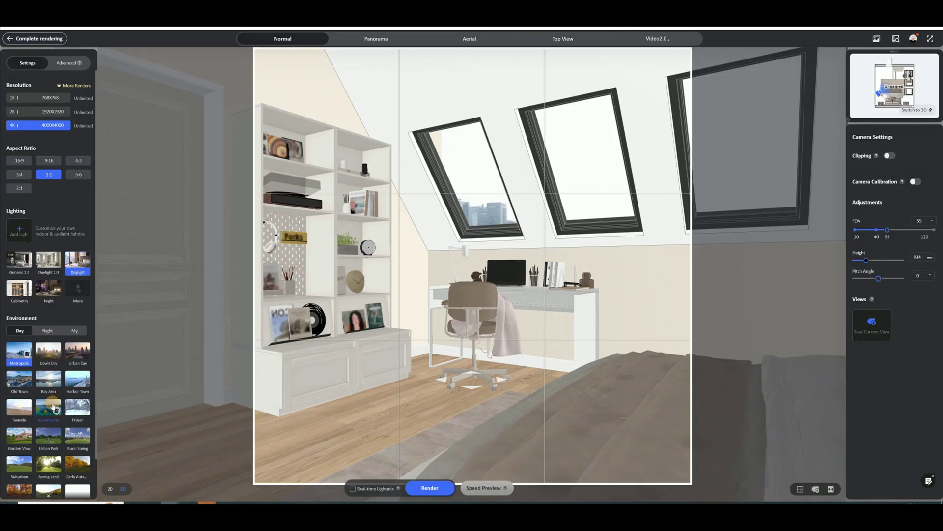
click(22, 380)
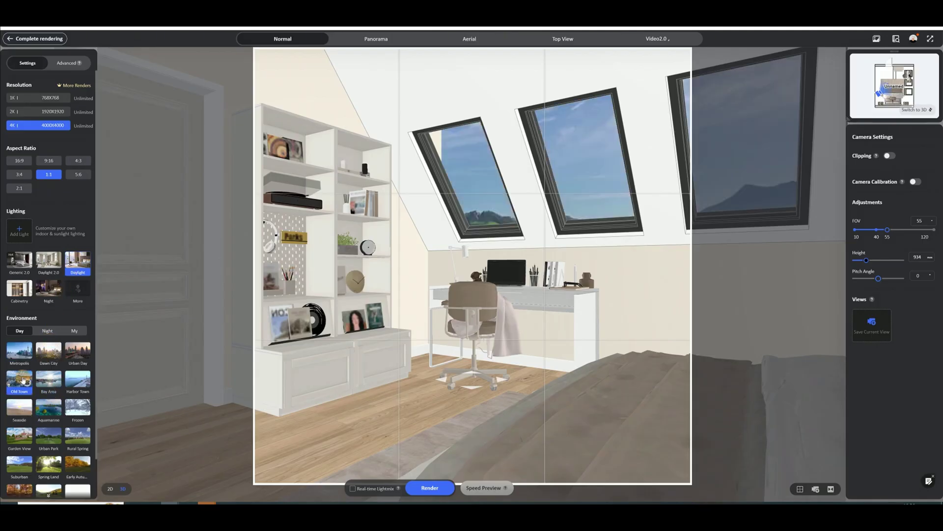
click(20, 436)
- Rotate the Garden View exterior horizontally to 270° so sky and trees show through the skylights
click(27, 441)
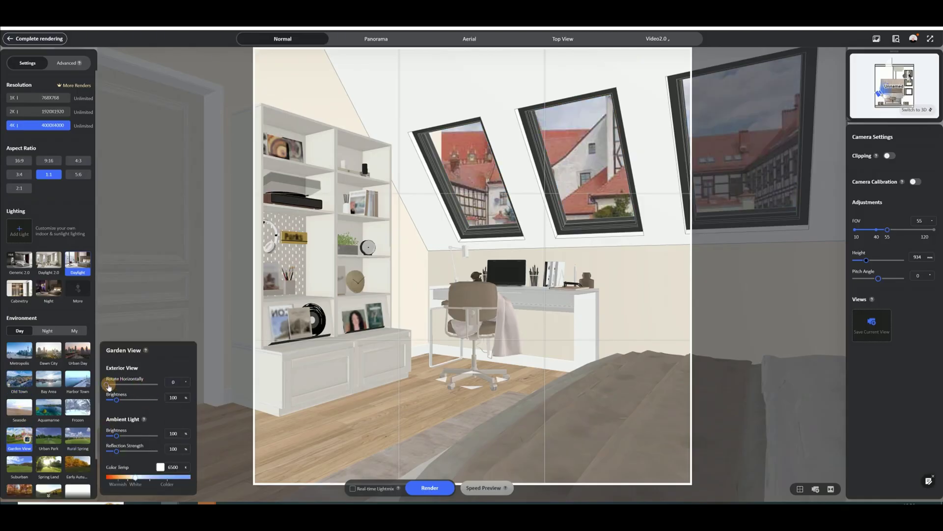
mouse_move(146, 351)
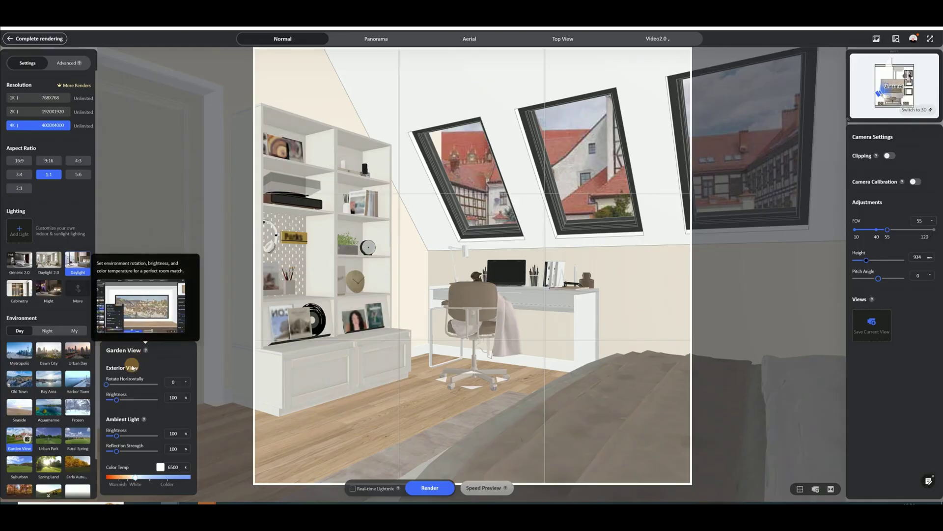
drag(108, 385, 146, 401)
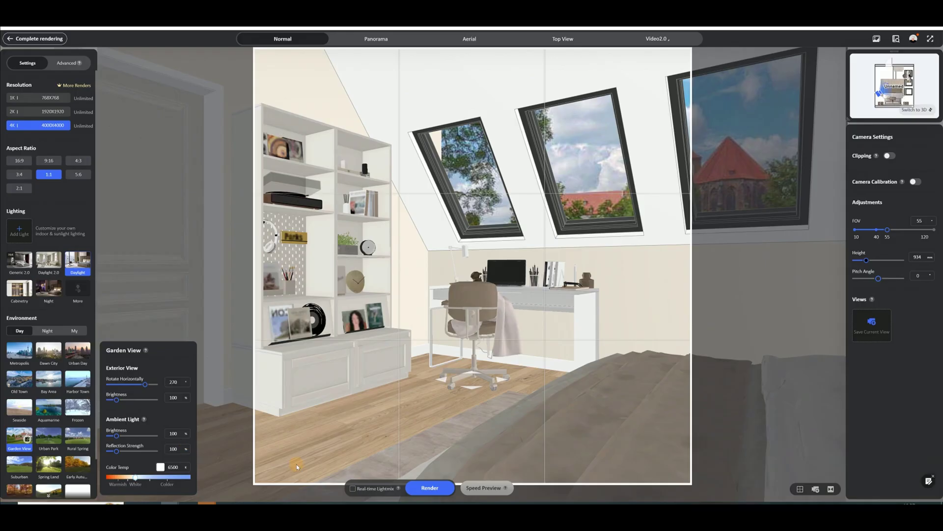
- Save the framed bookcase-and-desk camera view and render it at 4K in 1:1 format
click(26, 434)
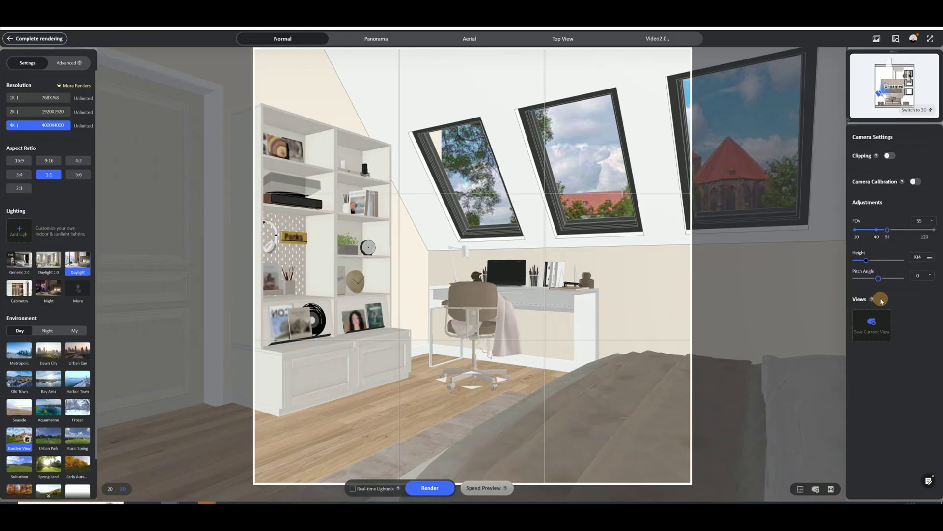
click(877, 319)
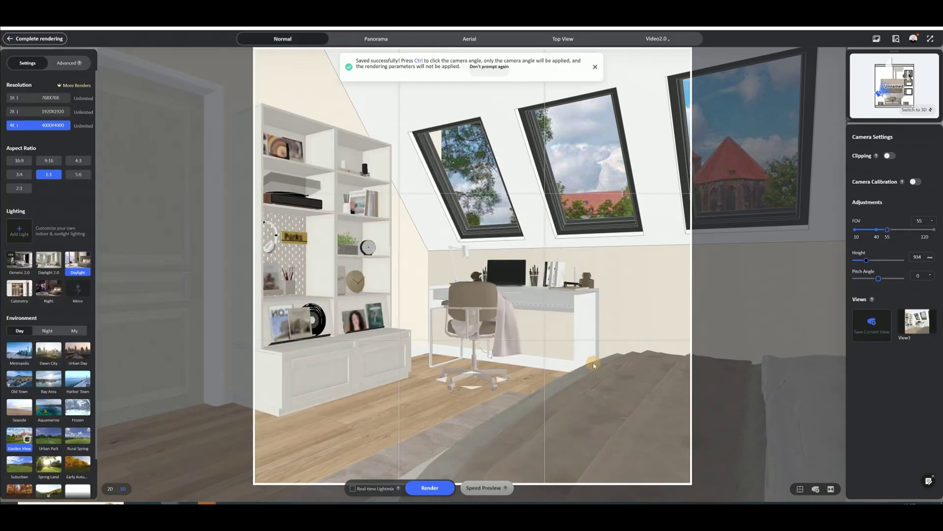
click(430, 488)
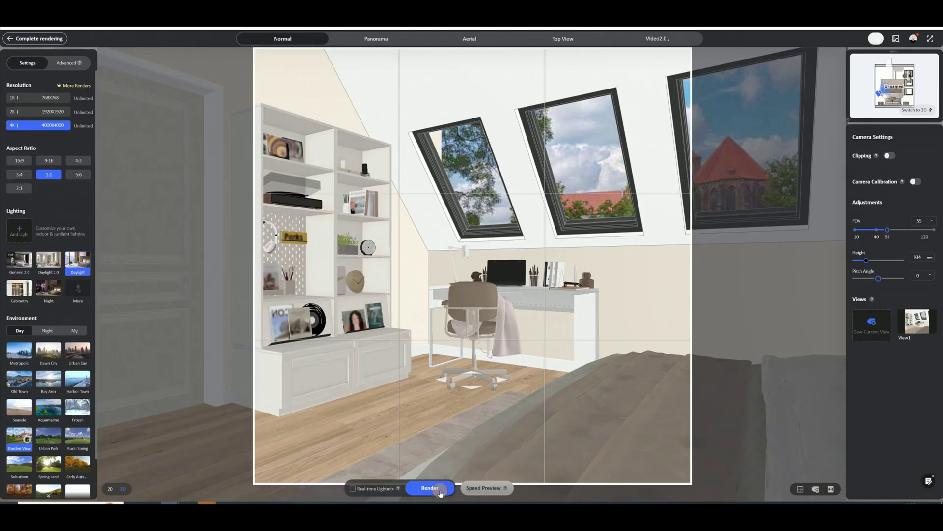
- Move the camera to face the desk and skylights head-on at 885 mm height, and frame it in a 3:4 aspect ratio
drag(476, 389, 456, 422)
key(q)
key(a)
key(e)
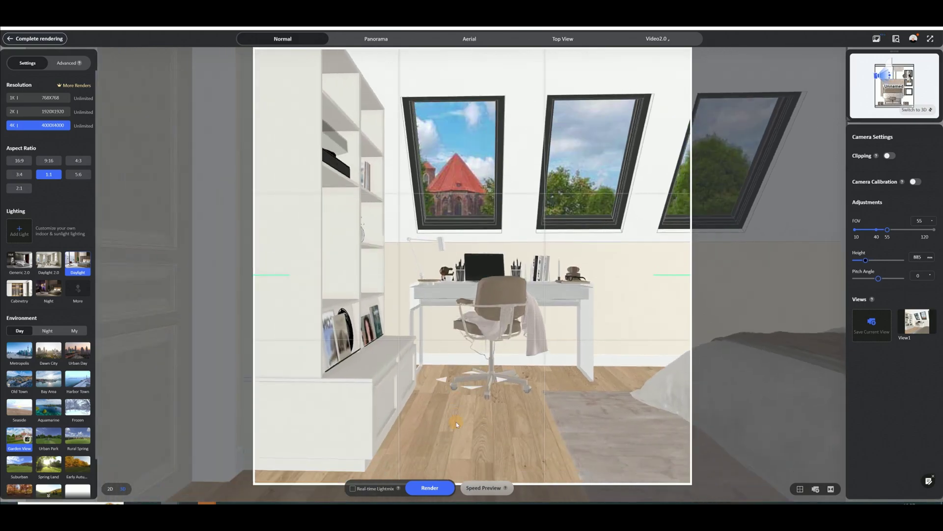
key(s)
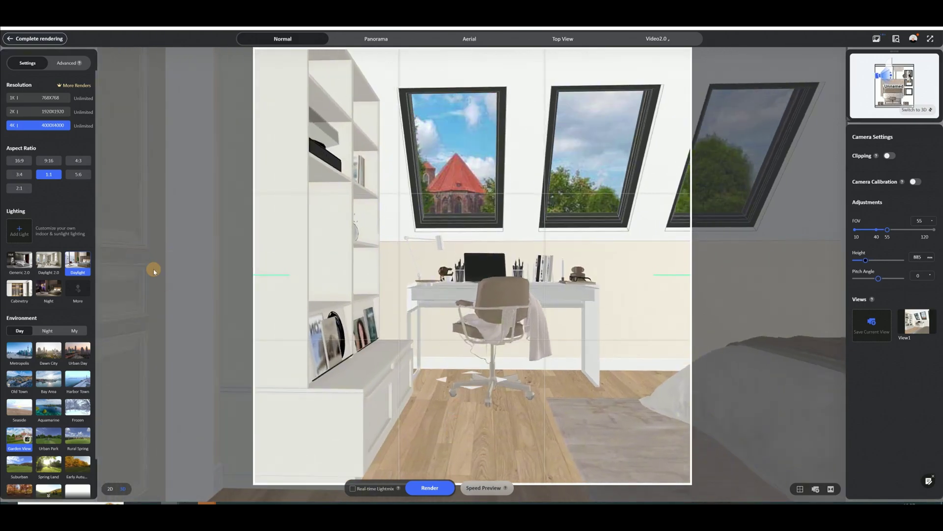
click(19, 174)
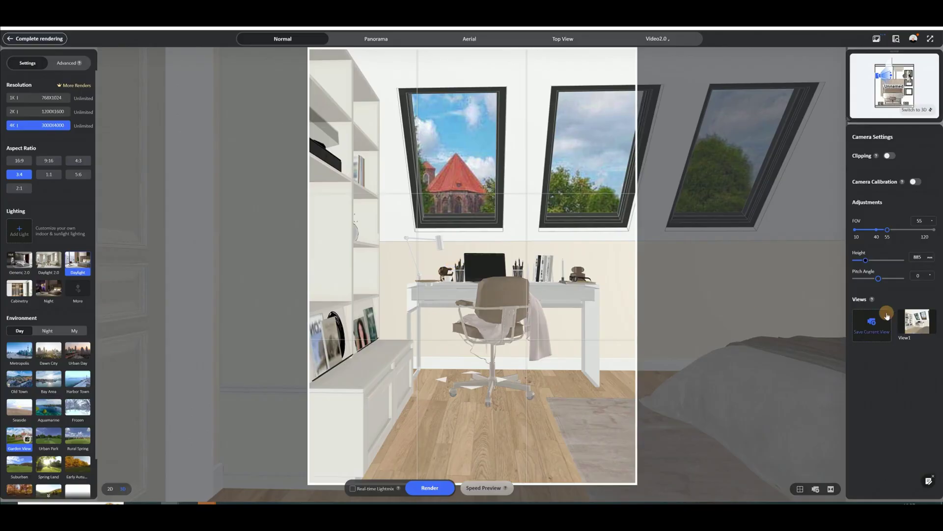
drag(558, 344, 562, 292)
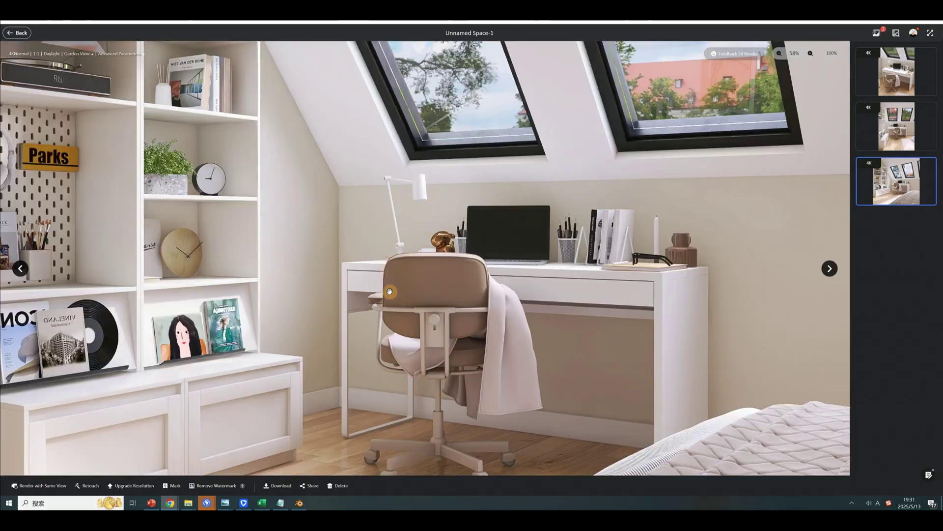
- Review the finished 4K renders one after another, and examine the desktop accessories closely in the desk close-up
scroll(390, 292, down, 2)
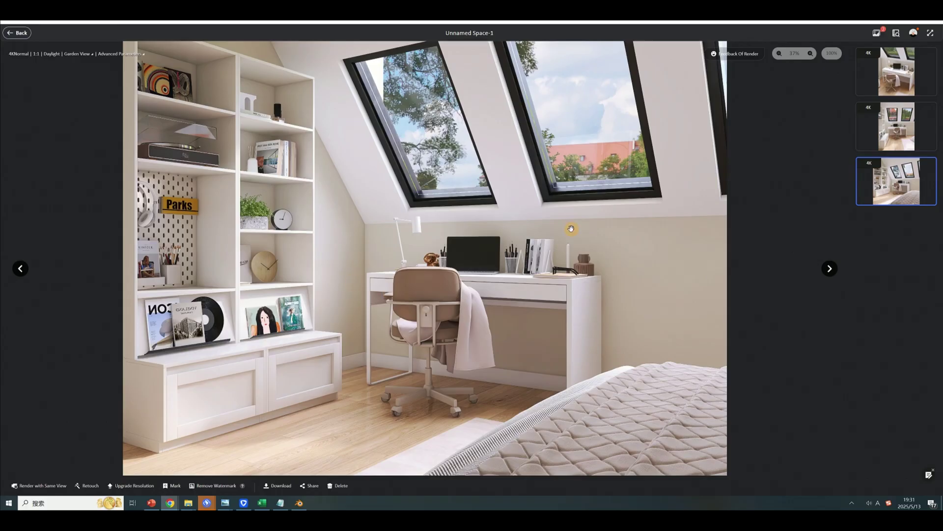
click(897, 127)
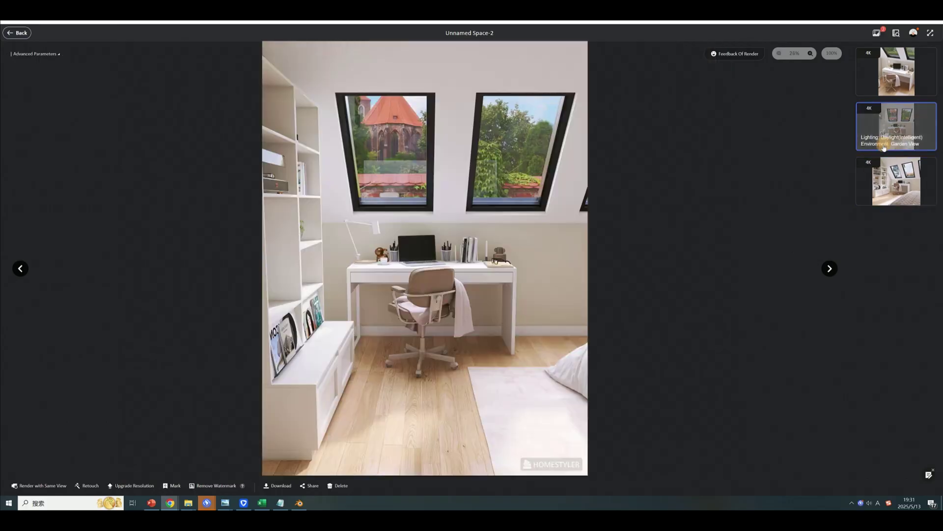
click(926, 84)
scroll(489, 230, up, 3)
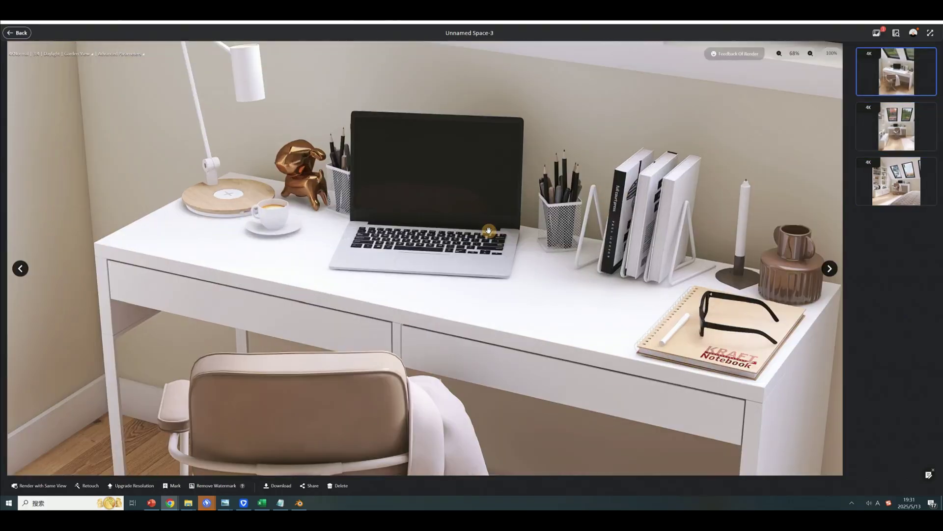